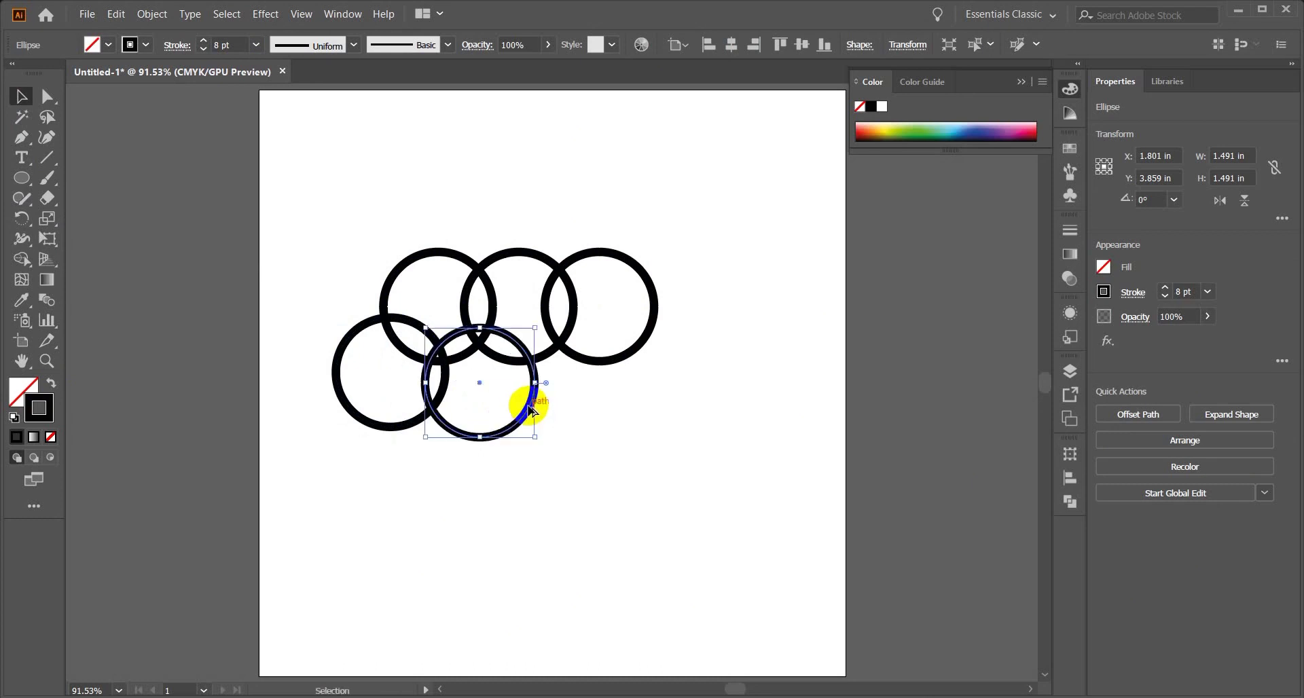
# Step: Copy circles to complete a staggered second row of four, and duplicate that row just below as a third row
pyautogui.moveTo(614, 412); pyautogui.dragTo(704, 397)
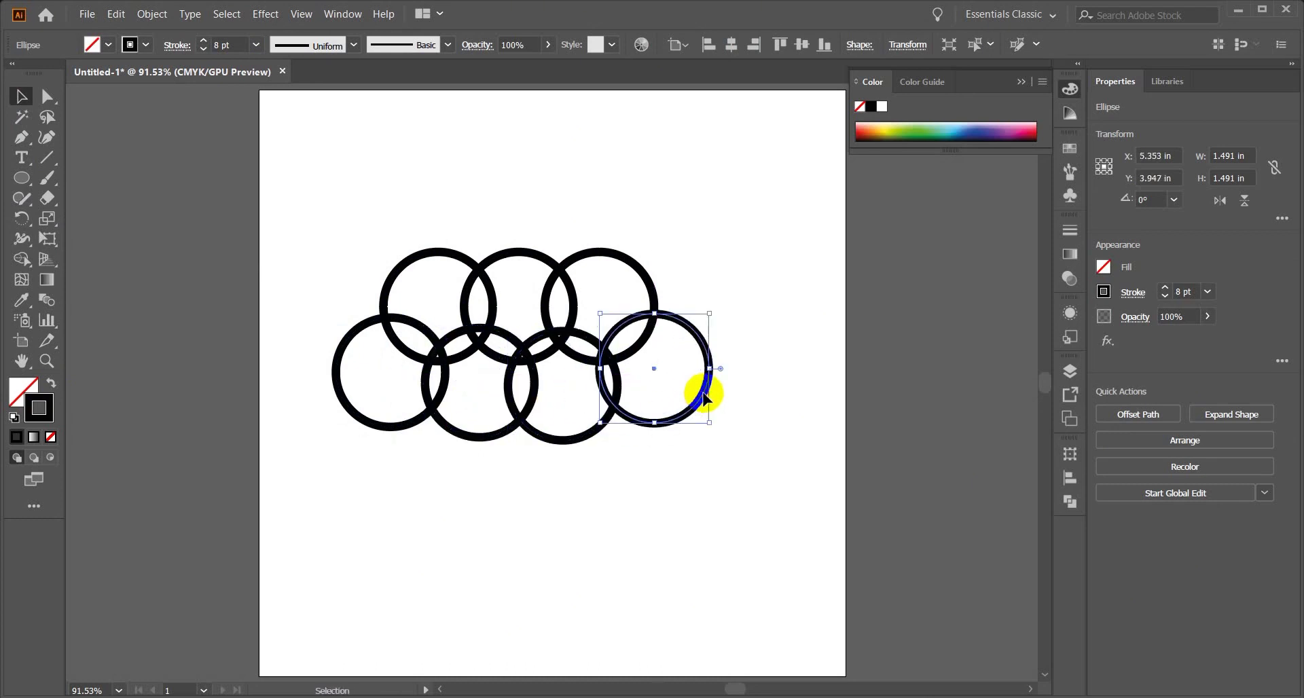
pyautogui.moveTo(376, 426); pyautogui.dragTo(636, 435)
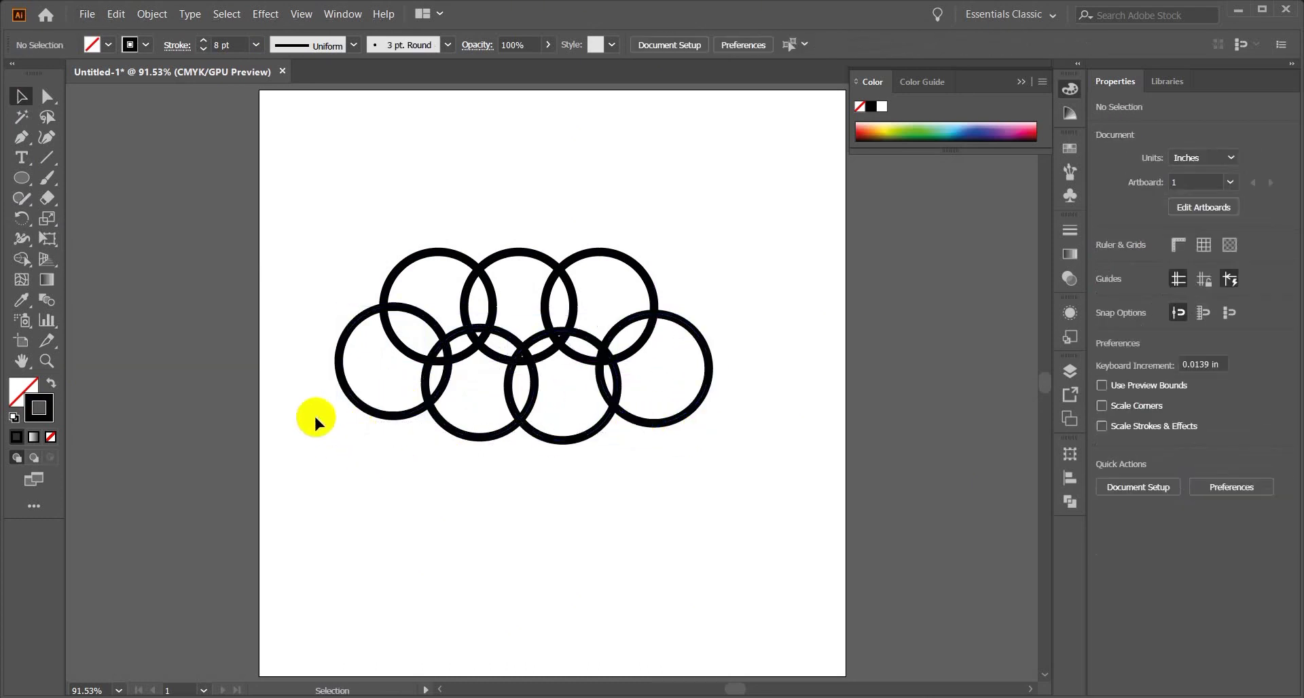
pyautogui.moveTo(314, 416); pyautogui.dragTo(587, 511)
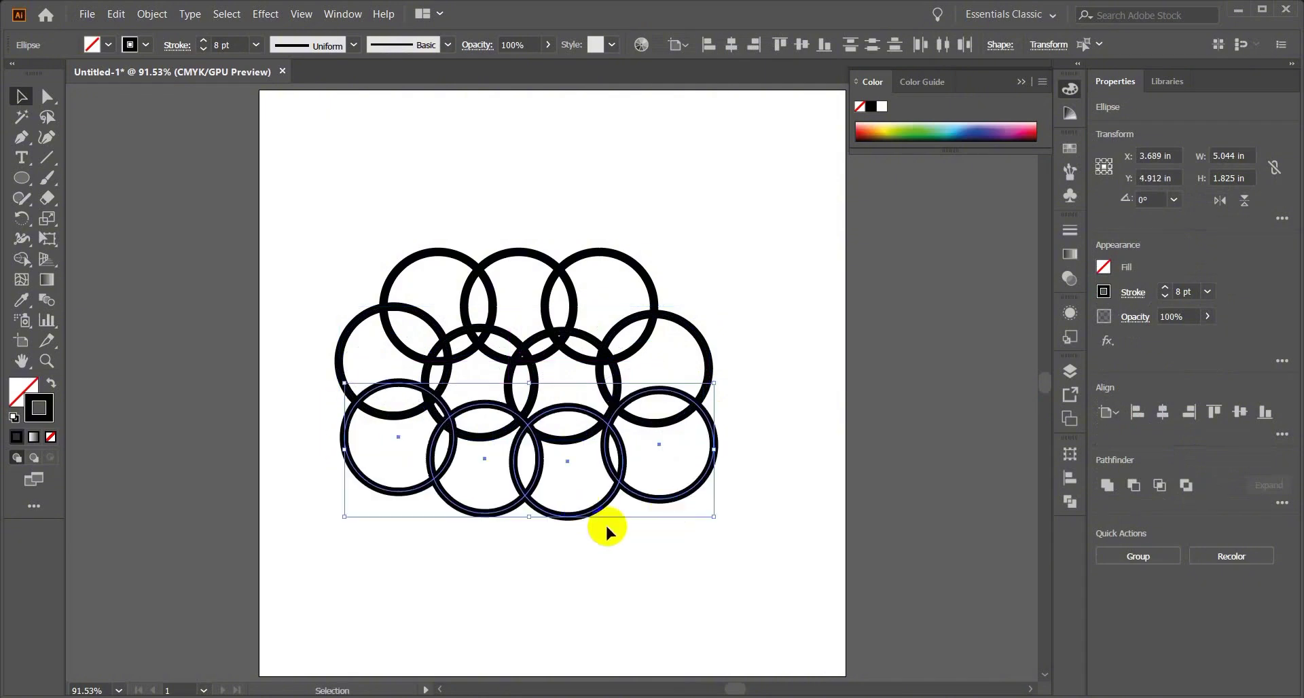
pyautogui.click(604, 536)
# Step: Copy the two middle circles of the third row below it, and add one centred circle copy beneath them as the tip
pyautogui.scroll(-1, 603, 547)
pyautogui.scroll(-1, 603, 549)
pyautogui.click(595, 483)
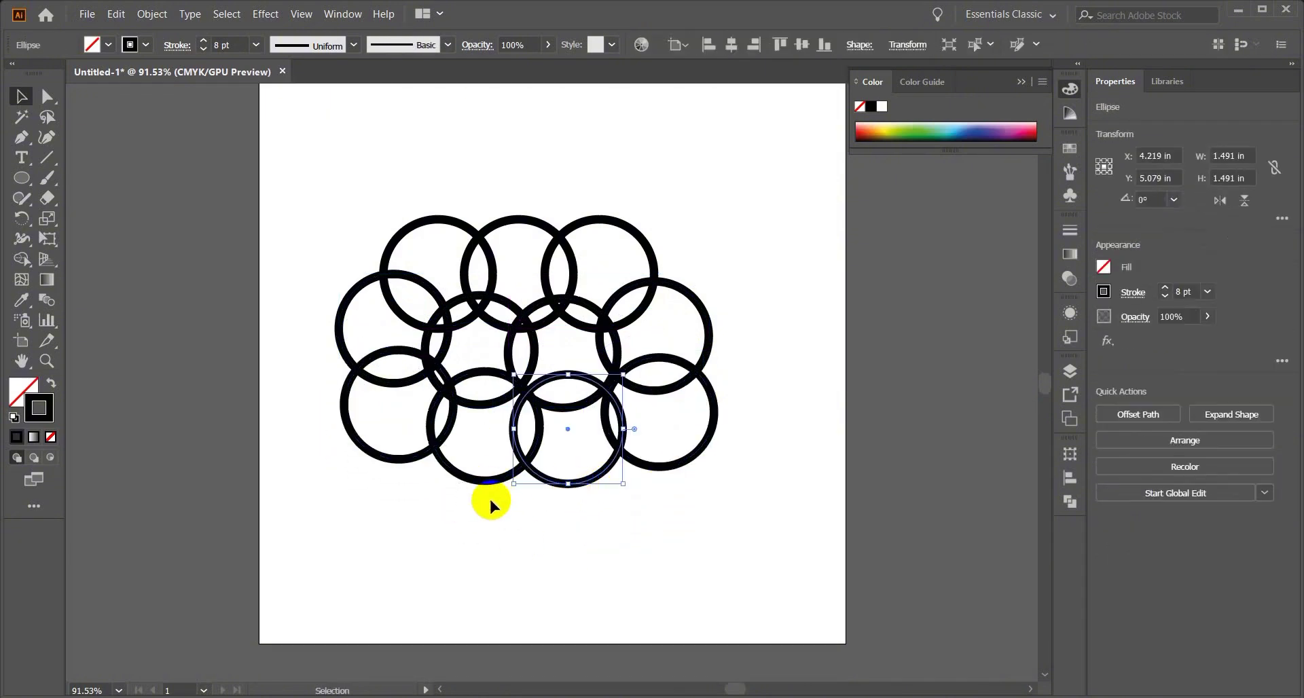
pyautogui.keyDown('shift'); pyautogui.click(519, 462); pyautogui.keyUp('shift')
pyautogui.moveTo(532, 466); pyautogui.dragTo(537, 613)
pyautogui.click(532, 544)
pyautogui.click(690, 587)
pyautogui.scroll(2, 584, 496)
pyautogui.scroll(-1, 317, 239)
# Step: Select all the circles and fill them with purple
pyautogui.moveTo(317, 239); pyautogui.dragTo(613, 555)
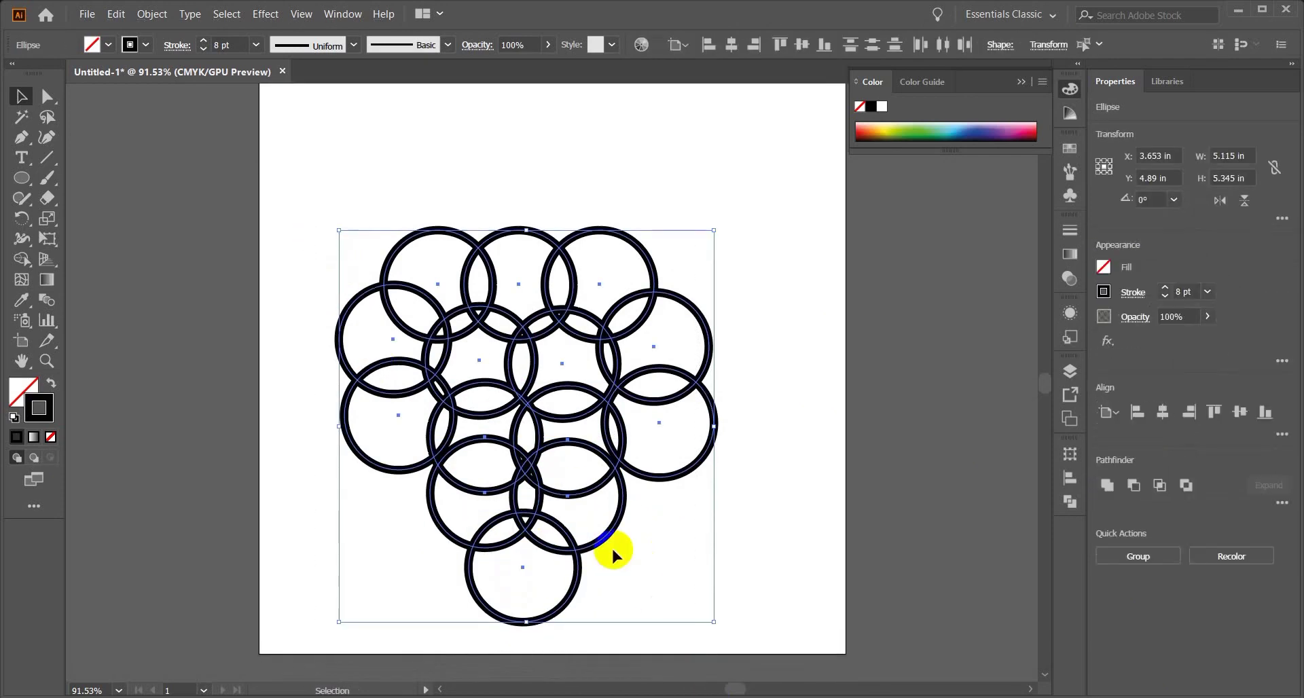
pyautogui.doubleClick(23, 391)
pyautogui.moveTo(677, 300)
pyautogui.mouseDown()
pyautogui.moveTo(677, 270)
pyautogui.moveTo(677, 394)
pyautogui.moveTo(674, 269)
pyautogui.moveTo(677, 288)
pyautogui.mouseUp()
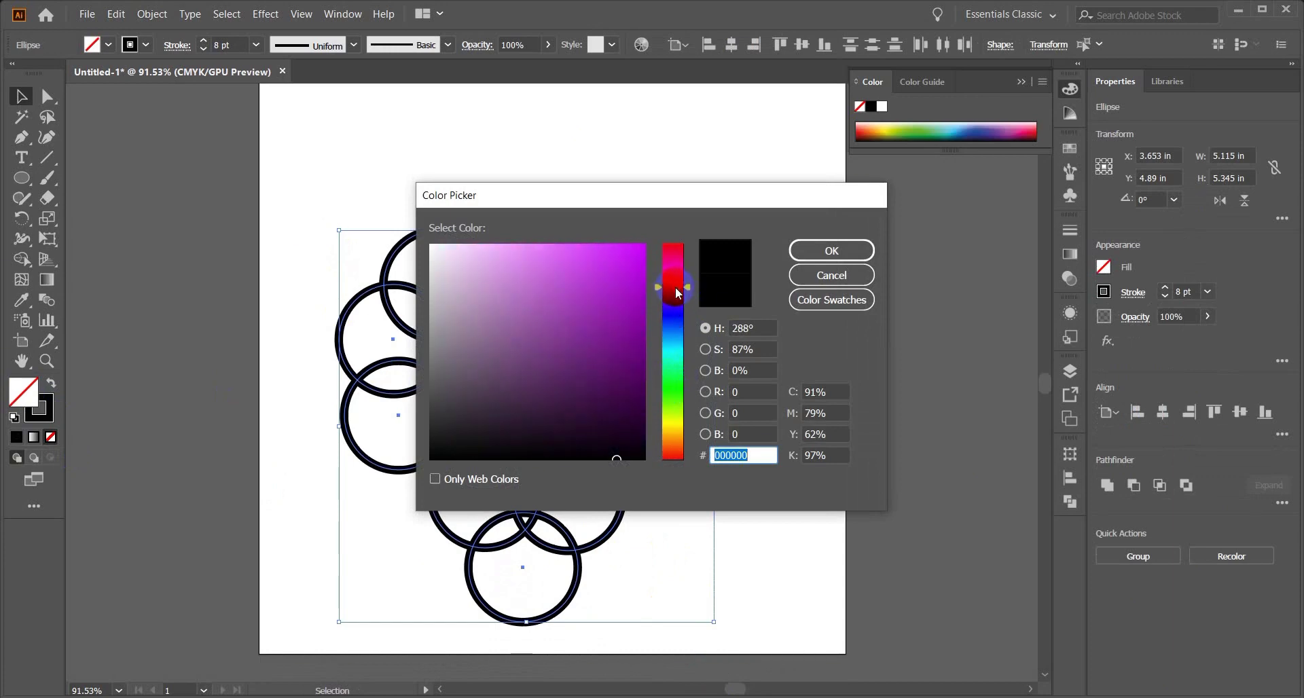
pyautogui.moveTo(598, 300); pyautogui.dragTo(620, 287)
pyautogui.click(832, 251)
pyautogui.click(791, 379)
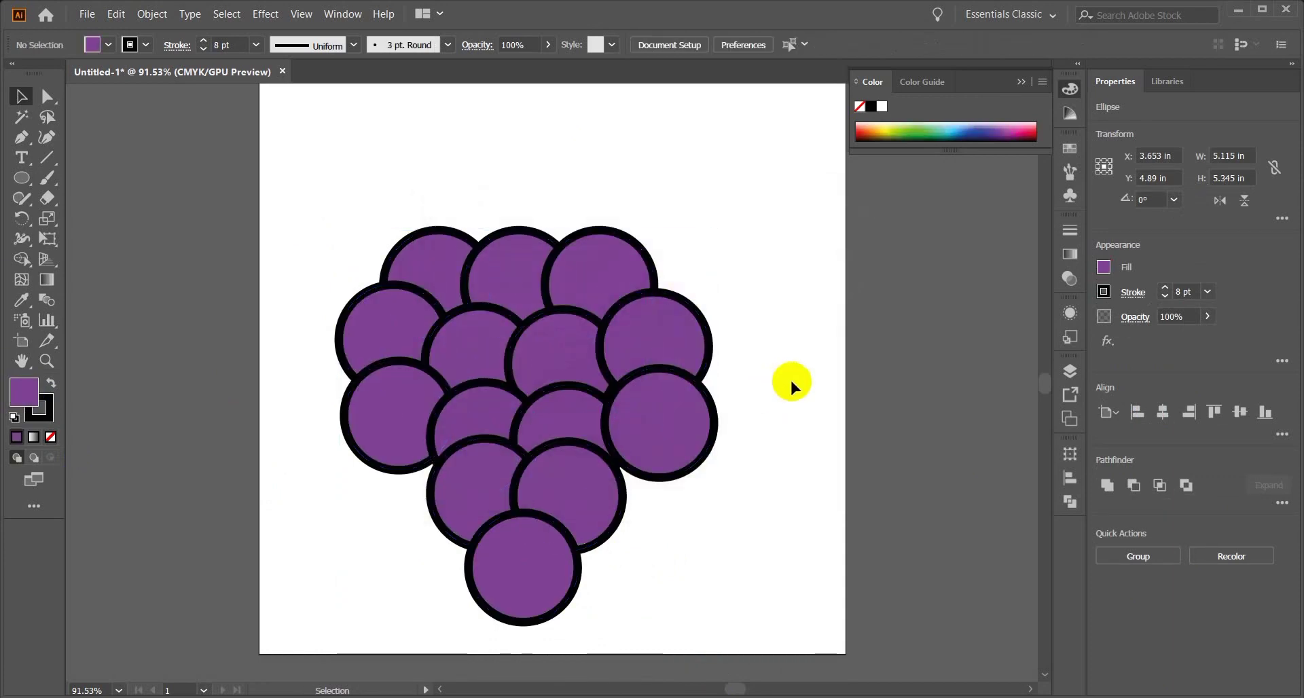
# Step: Send the four circles of the second row behind the rest
pyautogui.moveTo(617, 343); pyautogui.dragTo(623, 344)
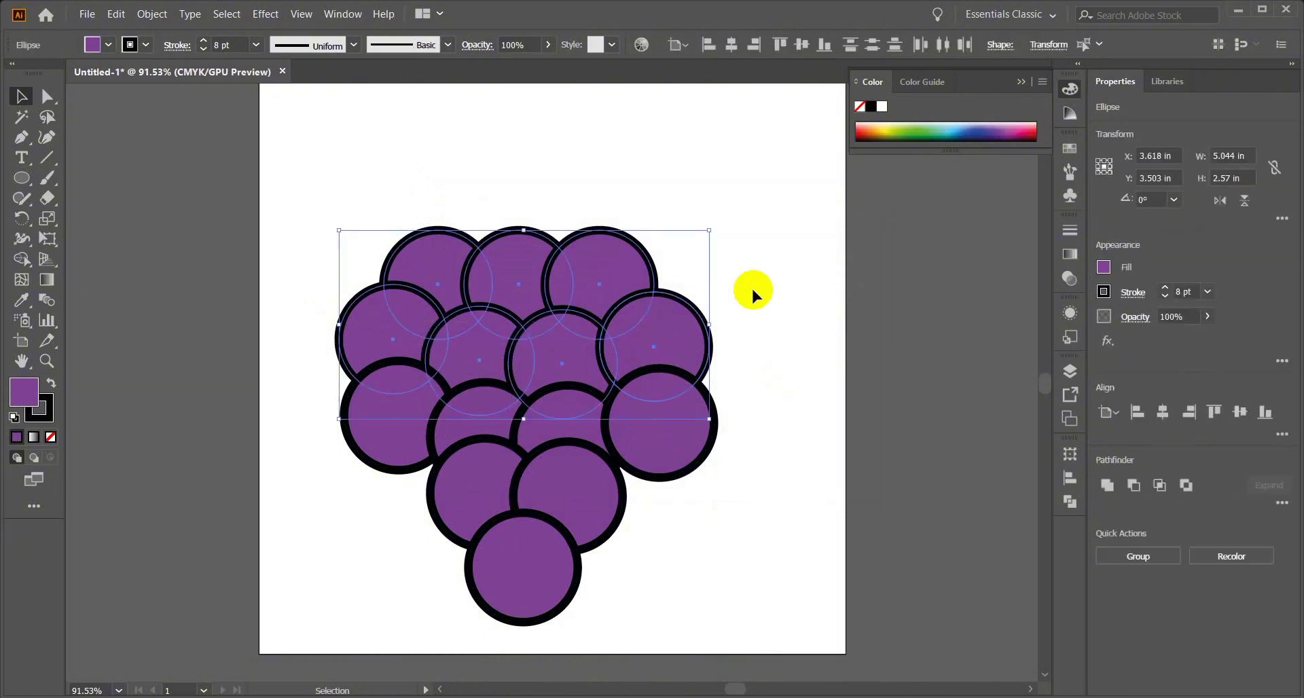
pyautogui.click(751, 286)
pyautogui.click(393, 341)
pyautogui.keyDown('shift'); pyautogui.click(481, 332); pyautogui.keyUp('shift')
pyautogui.keyDown('shift'); pyautogui.click(562, 332); pyautogui.keyUp('shift')
pyautogui.keyDown('shift'); pyautogui.click(645, 328); pyautogui.keyUp('shift')
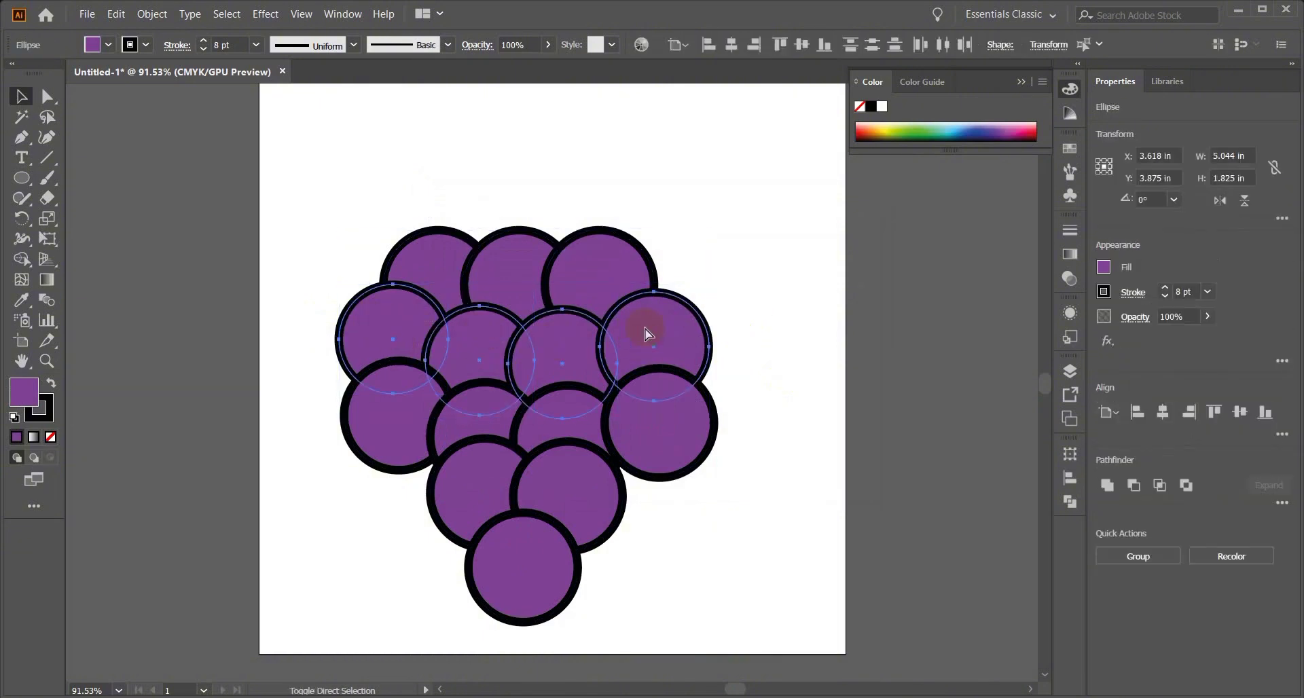
pyautogui.hotkey('ctrl', 'shift', '[')
pyautogui.click(708, 303)
# Step: Send the four circles of the third row to the back of the stack
pyautogui.click(389, 416)
pyautogui.keyDown('shift'); pyautogui.click(474, 414); pyautogui.keyUp('shift')
pyautogui.keyDown('shift'); pyautogui.click(564, 414); pyautogui.keyUp('shift')
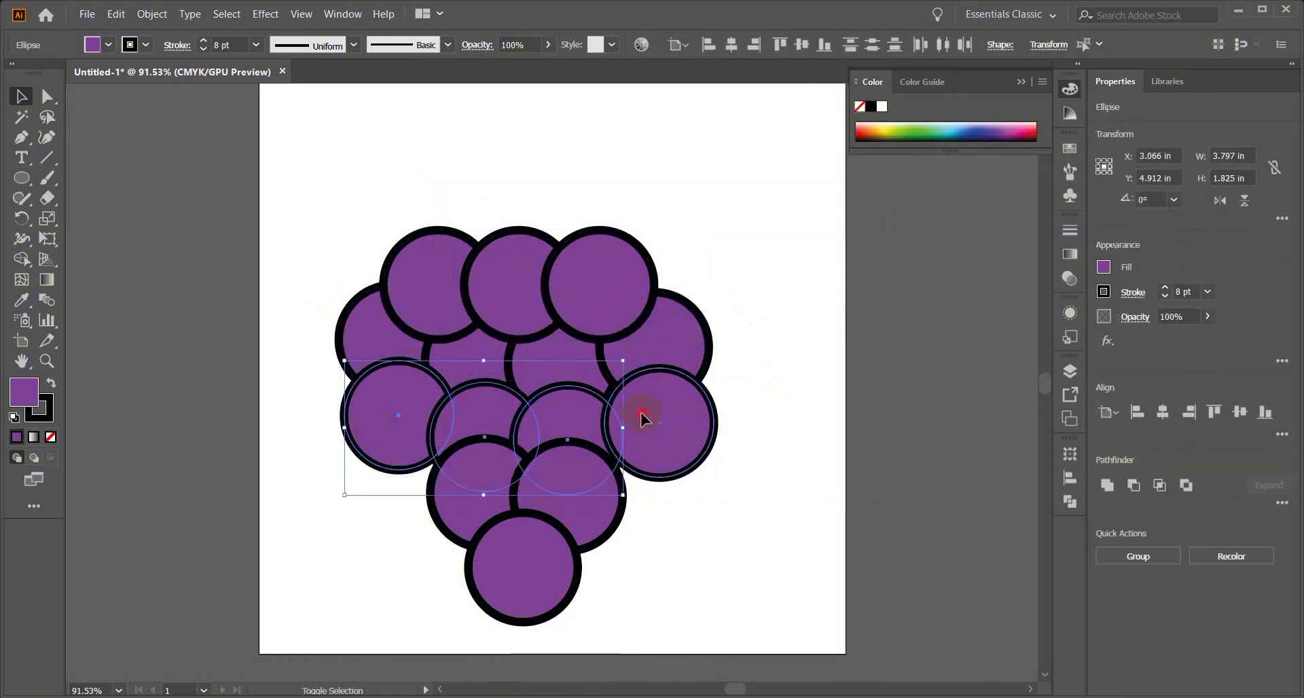
pyautogui.keyDown('shift'); pyautogui.click(644, 417); pyautogui.keyUp('shift')
pyautogui.hotkey('ctrl', 'shift', '[')
pyautogui.click(775, 538)
# Step: Send the two circles of the fourth row to the back, behind the third row
pyautogui.moveTo(395, 507); pyautogui.dragTo(538, 488)
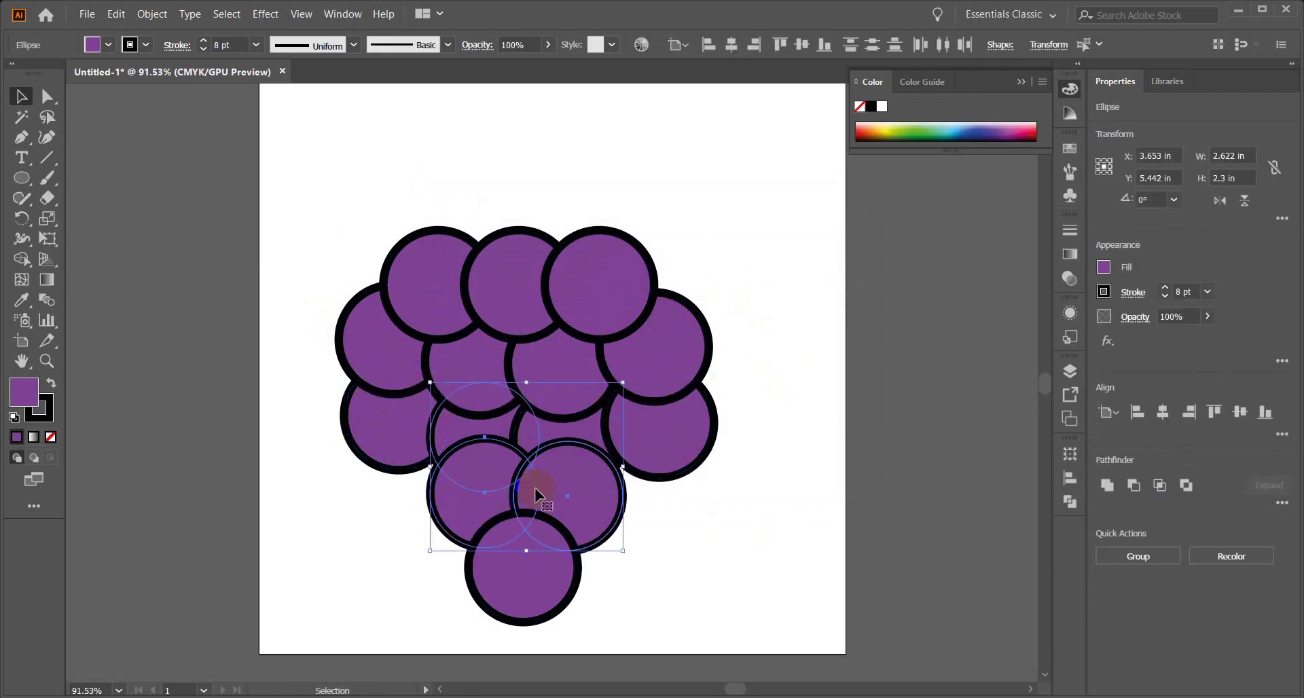
pyautogui.click(603, 569)
pyautogui.click(480, 492)
pyautogui.keyDown('shift'); pyautogui.click(557, 492); pyautogui.keyUp('shift')
pyautogui.hotkey('ctrl', 'shift', '[')
pyautogui.hotkey('ctrl', 'shift', 'a')
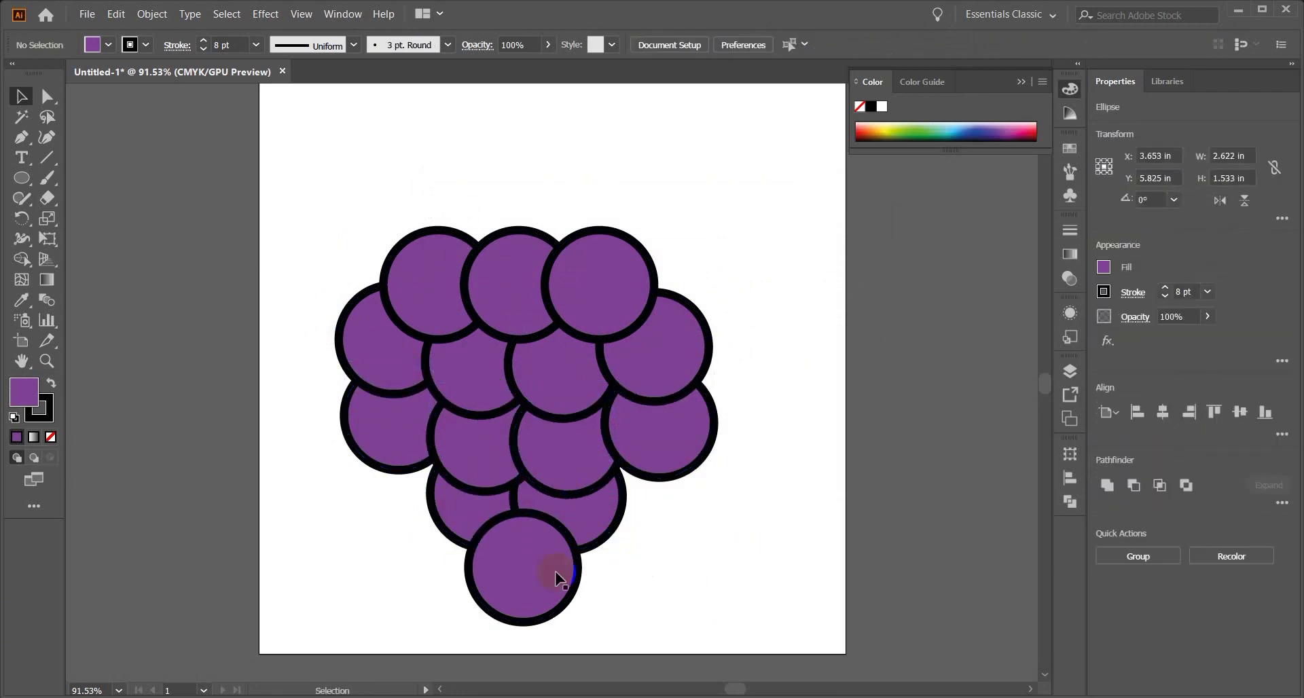
# Step: Send the single bottom circle to the back and nudge it slightly upward
pyautogui.click(556, 577)
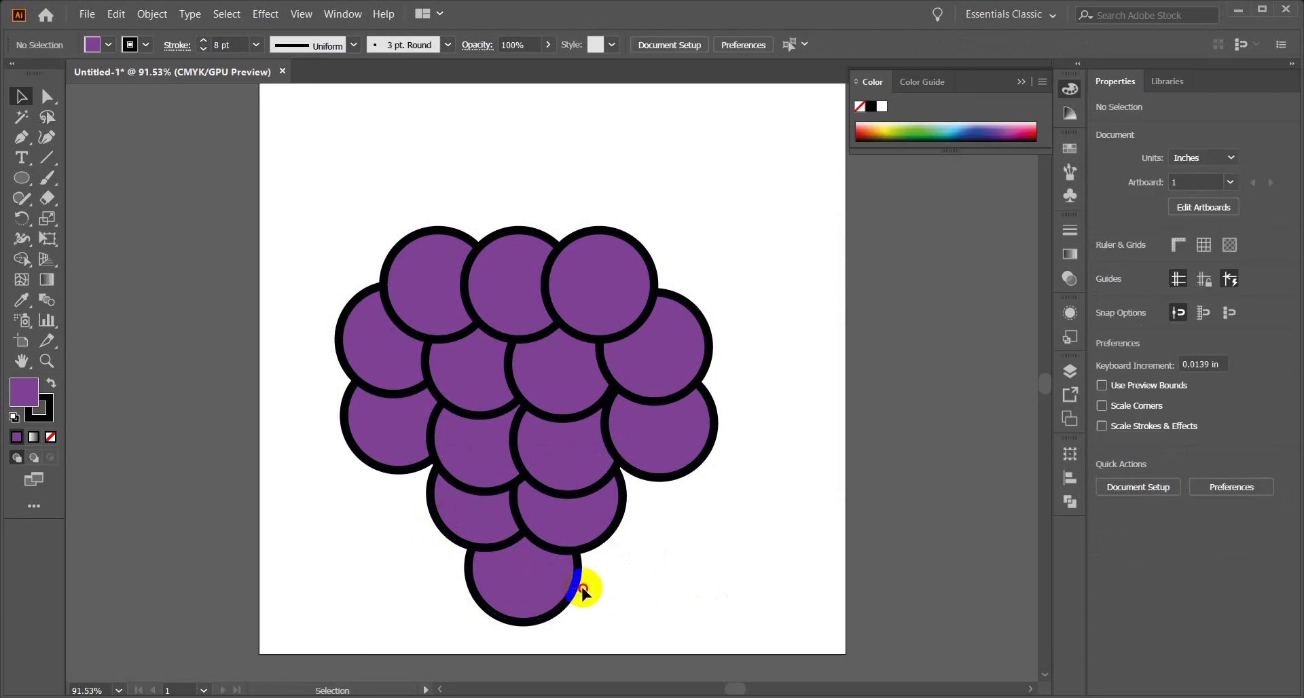
pyautogui.moveTo(568, 606)
pyautogui.mouseDown()
pyautogui.moveTo(582, 600)
pyautogui.moveTo(567, 599)
pyautogui.mouseUp()
pyautogui.click(642, 600)
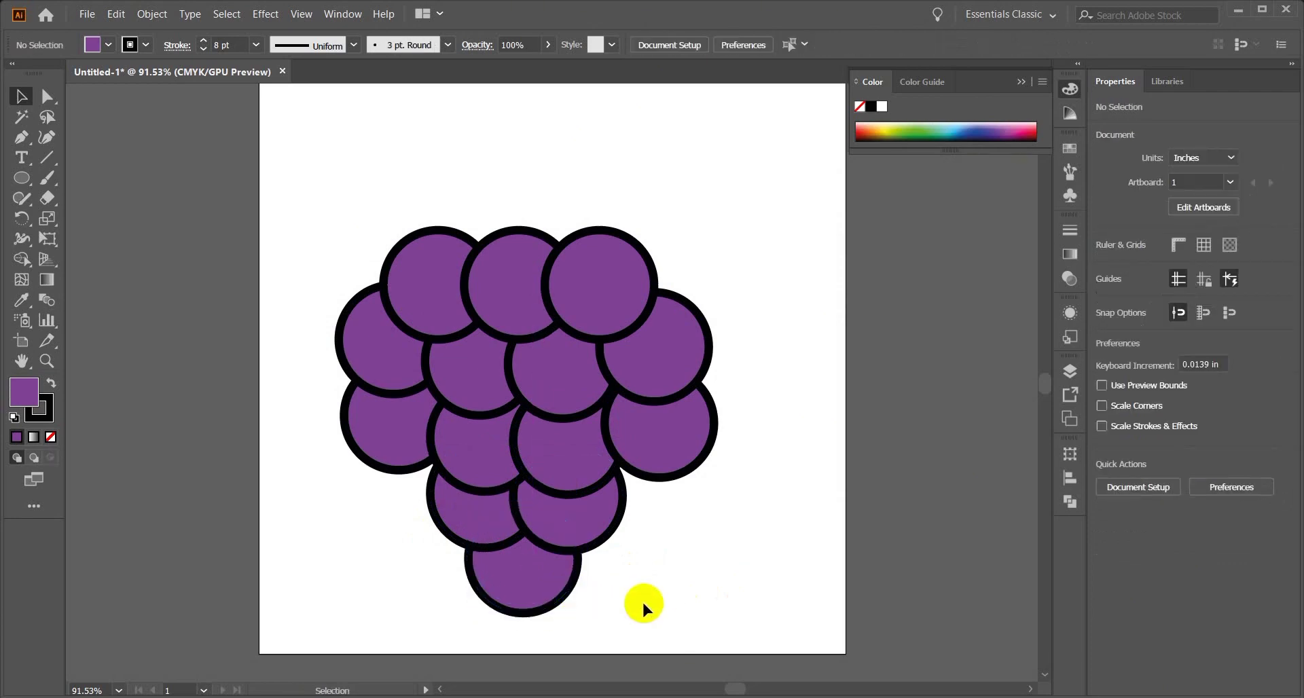
# Step: Readjust the two fourth-row circles, shifting the right one slightly up and outward
pyautogui.moveTo(601, 536); pyautogui.dragTo(609, 531)
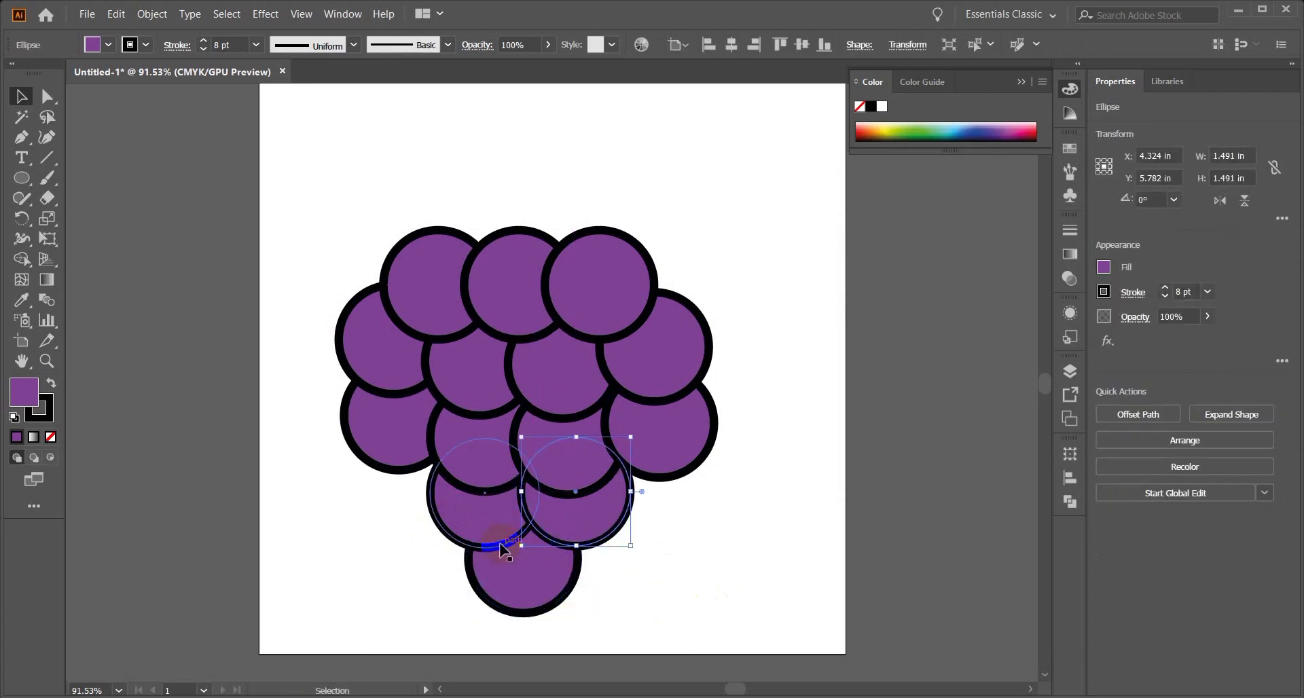
pyautogui.moveTo(500, 544); pyautogui.dragTo(492, 529)
pyautogui.moveTo(603, 542); pyautogui.dragTo(601, 535)
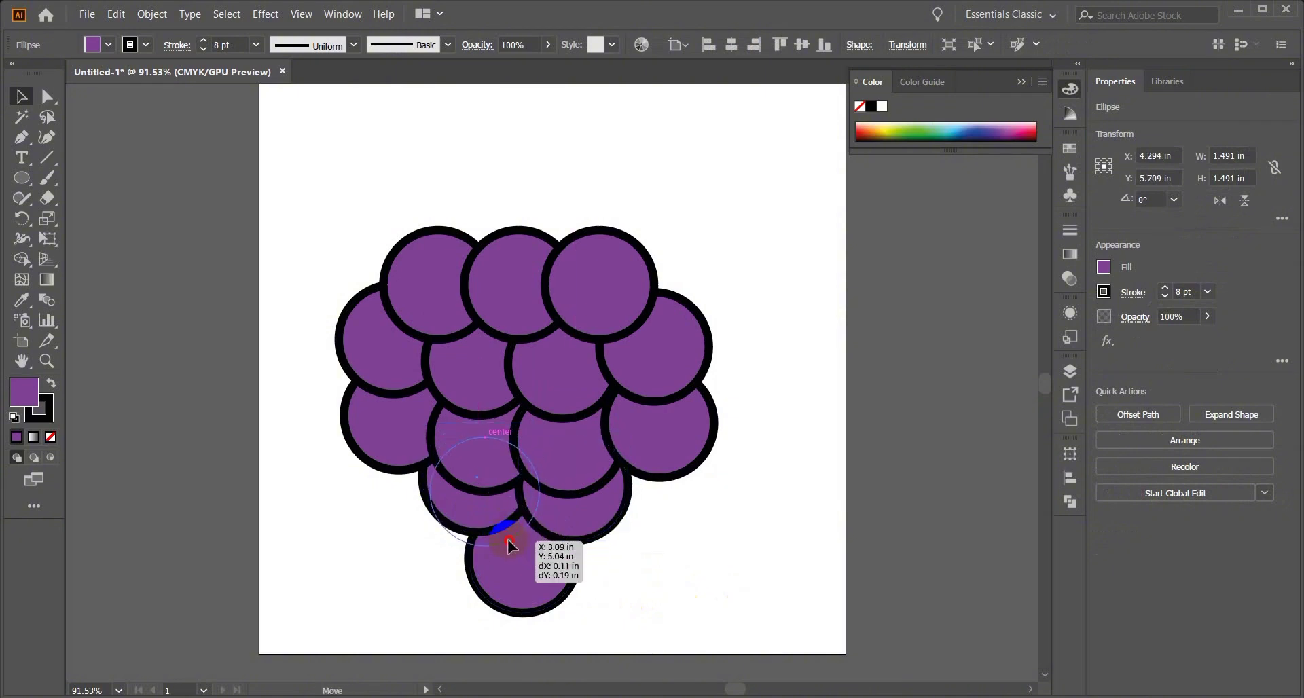
pyautogui.moveTo(508, 541); pyautogui.dragTo(508, 542)
# Step: Move the leftmost and rightmost circles of the third row slightly inward and up to tighten the bunch
pyautogui.click(401, 504)
pyautogui.moveTo(395, 470); pyautogui.dragTo(394, 470)
pyautogui.moveTo(678, 473)
pyautogui.mouseDown()
pyautogui.moveTo(667, 474)
pyautogui.moveTo(680, 461)
pyautogui.mouseUp()
pyautogui.click(704, 523)
pyautogui.click(719, 544)
pyautogui.scroll(3, 719, 553)
pyautogui.hscroll(-1, 720, 553)
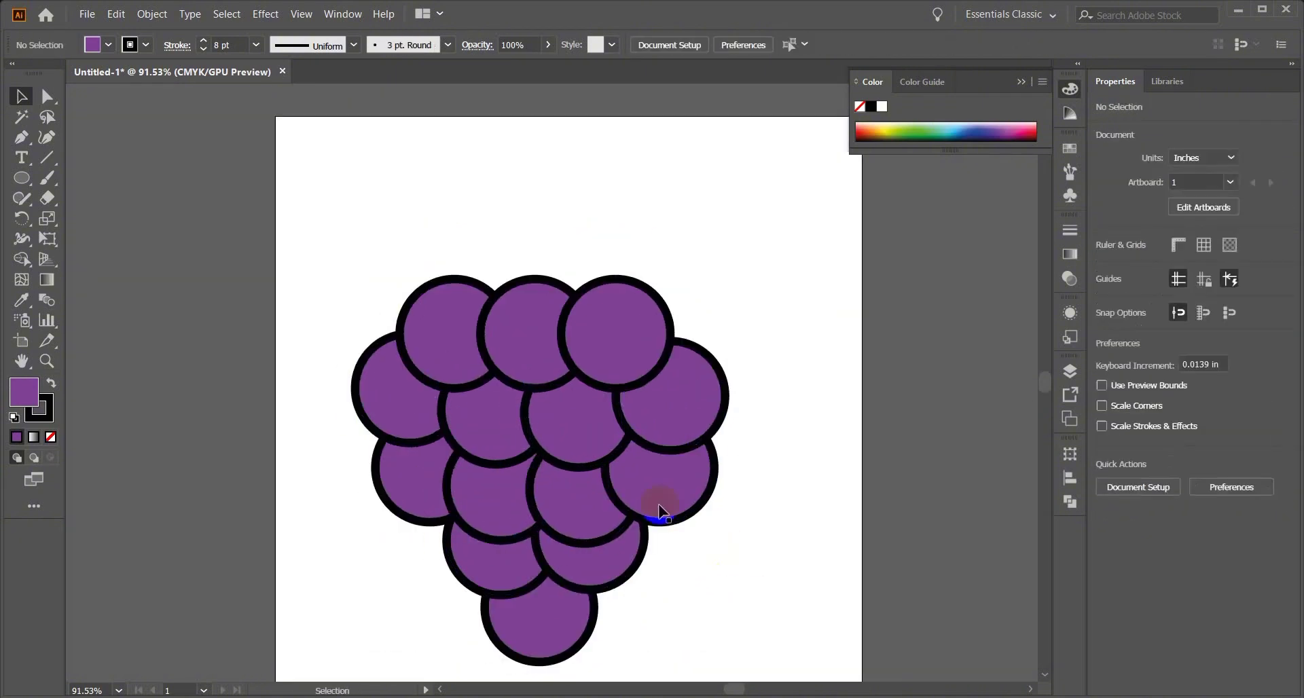
pyautogui.click(428, 316)
pyautogui.moveTo(338, 283); pyautogui.dragTo(704, 596)
pyautogui.rightClick(524, 337)
pyautogui.click(365, 236)
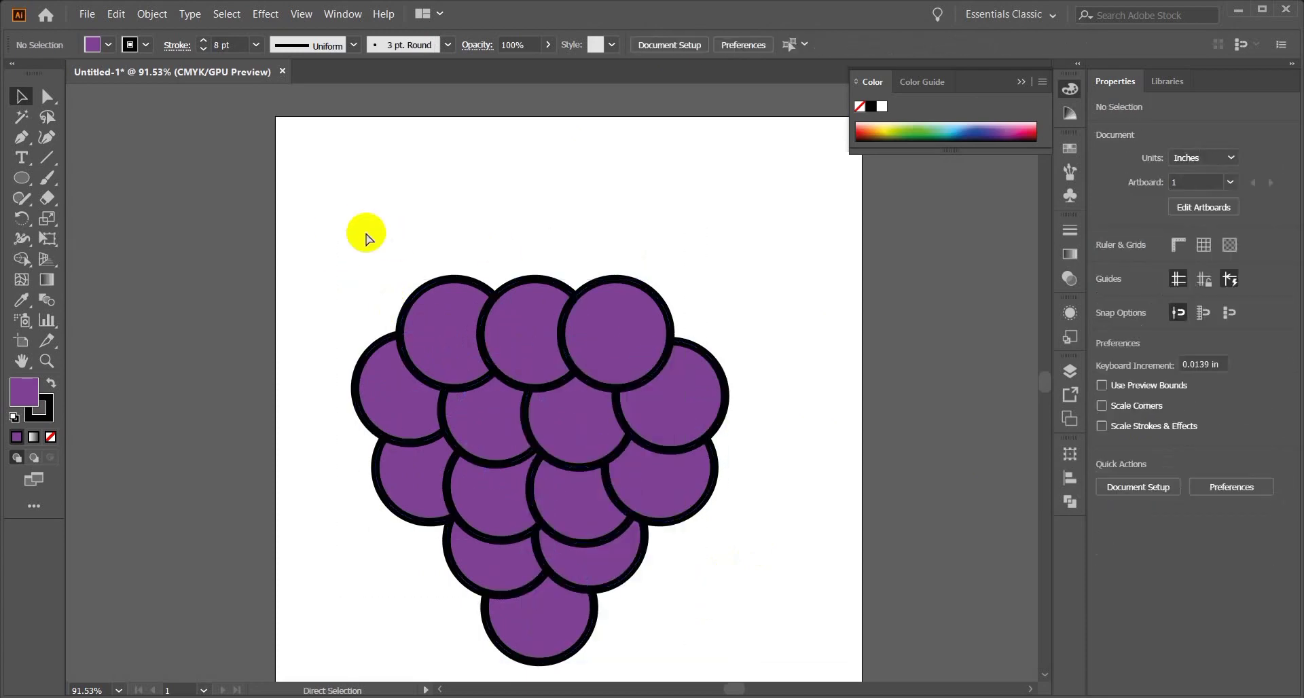
# Step: Select all the circles and expand their fills and strokes into separate shapes
pyautogui.hotkey('ctrl', 'a')
pyautogui.moveTo(350, 228); pyautogui.dragTo(638, 596)
pyautogui.click(137, 14)
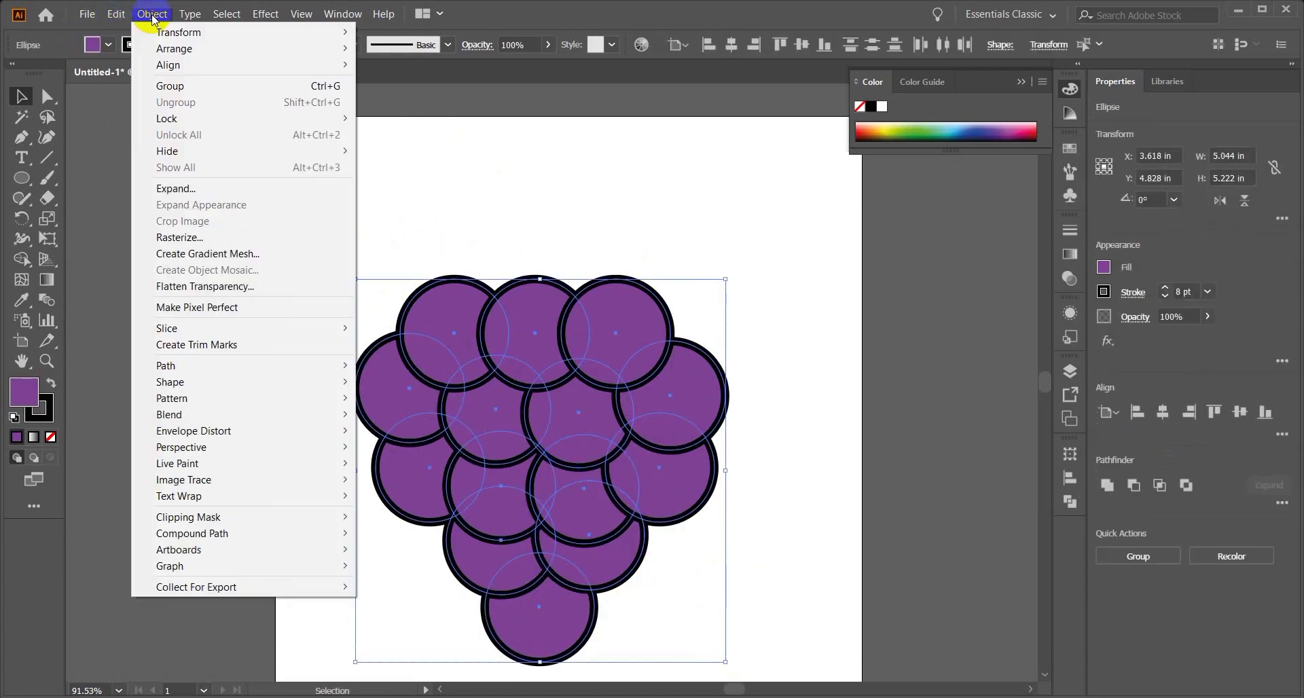
pyautogui.click(183, 181)
pyautogui.click(636, 449)
# Step: Ungroup the expanded grape shapes
pyautogui.moveTo(331, 235); pyautogui.dragTo(702, 672)
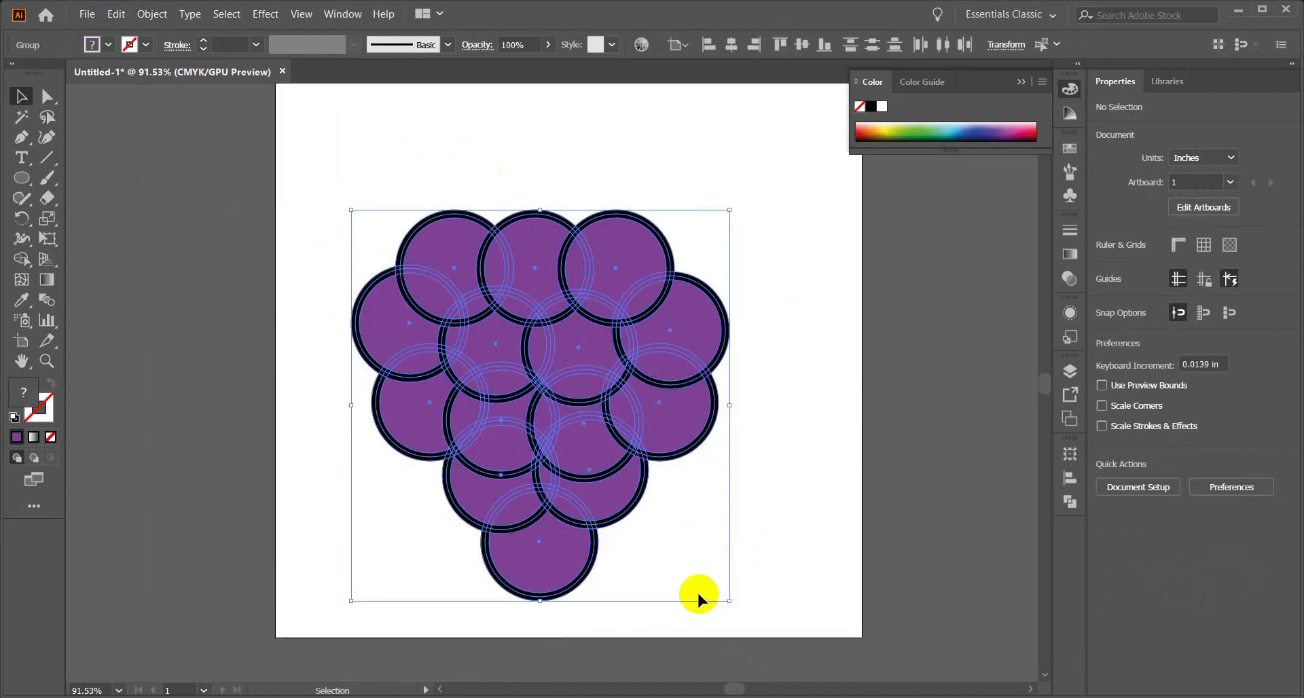
pyautogui.rightClick(547, 351)
pyautogui.click(607, 472)
pyautogui.click(686, 529)
# Step: Place two overlapping copies of the top-left grape's purple circle beside the bunch and trim them to a crescent with Shape Builder
pyautogui.scroll(2, 529, 386)
pyautogui.click(437, 355)
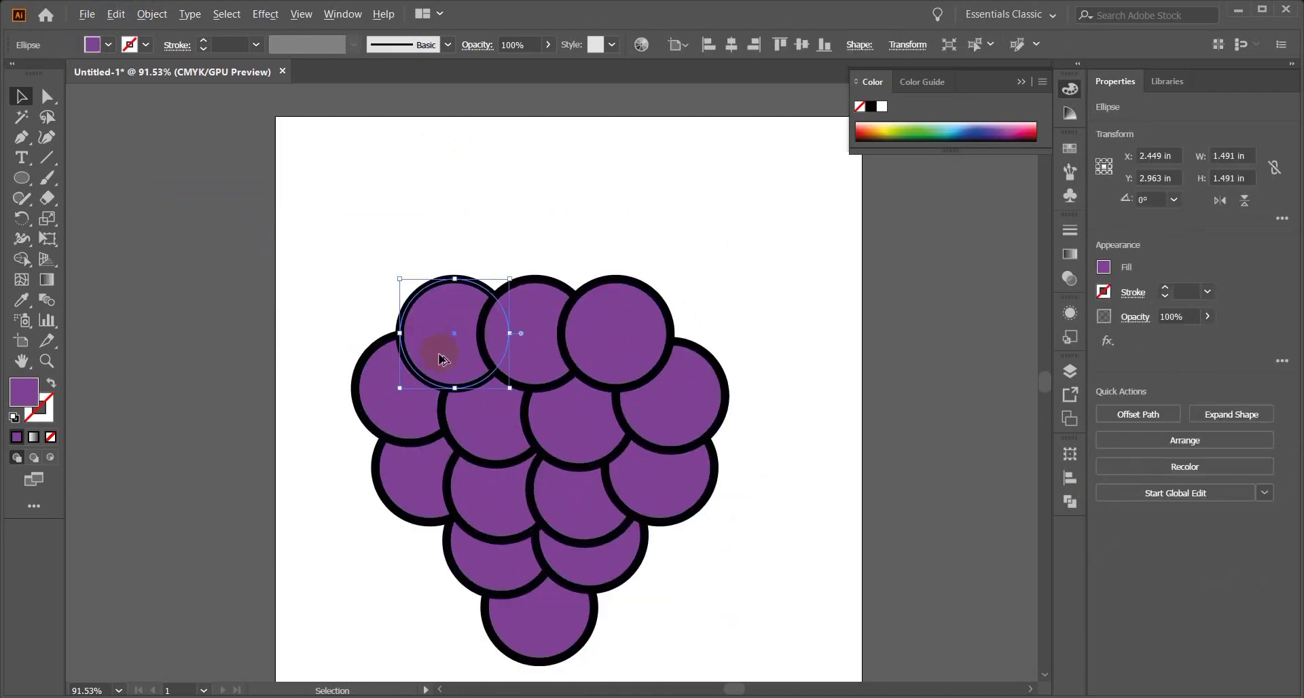
pyautogui.moveTo(437, 355); pyautogui.dragTo(312, 366)
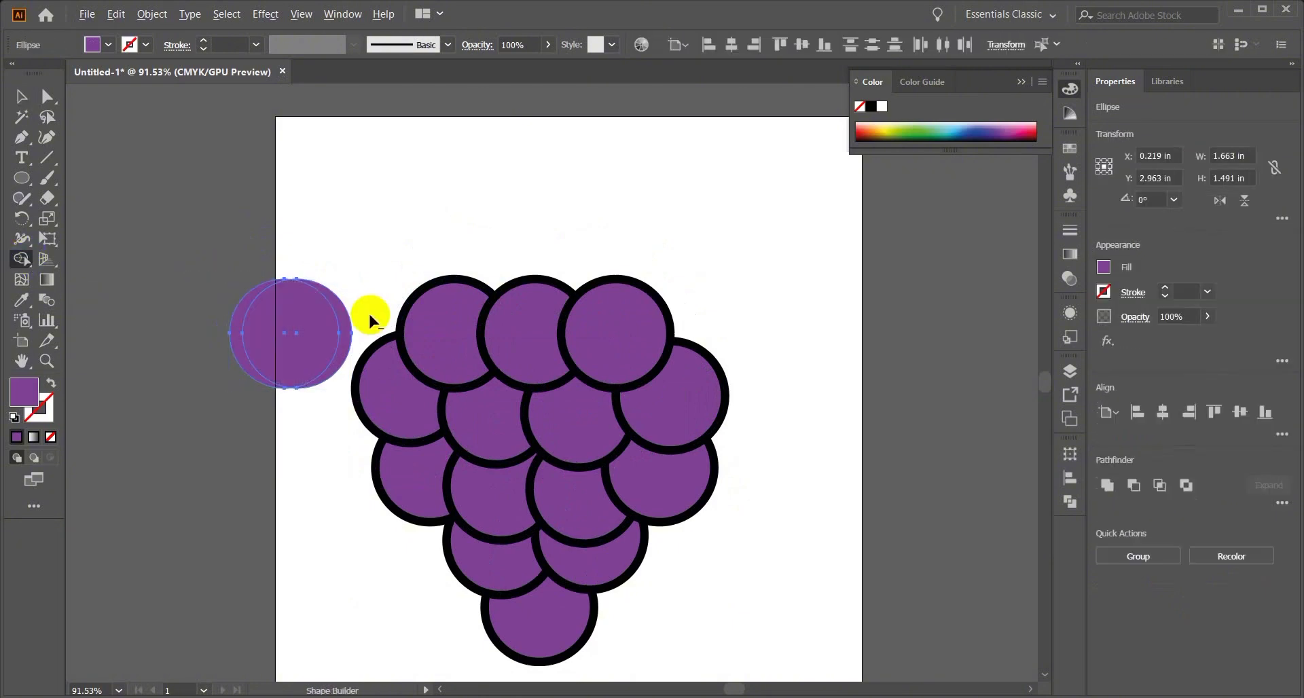
pyautogui.moveTo(369, 313); pyautogui.dragTo(292, 326)
# Step: Fill the crescent with light gray DDDDDD
pyautogui.doubleClick(23, 392)
pyautogui.click(426, 269)
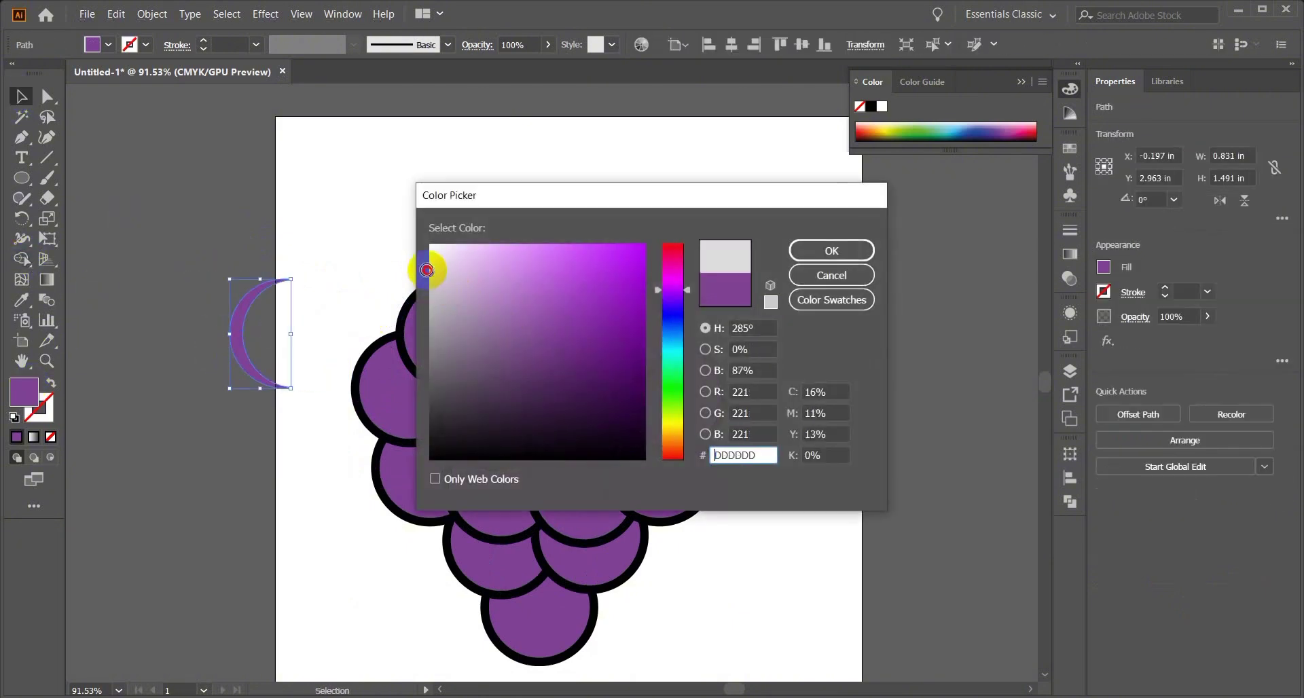
pyautogui.click(830, 251)
# Step: Place the gray crescent along the left inner edge of the top-left grape and a copy on the second row's leftmost grape
pyautogui.moveTo(234, 362); pyautogui.dragTo(329, 432)
pyautogui.scroll(2, 408, 350)
pyautogui.scroll(-1, 252, 394)
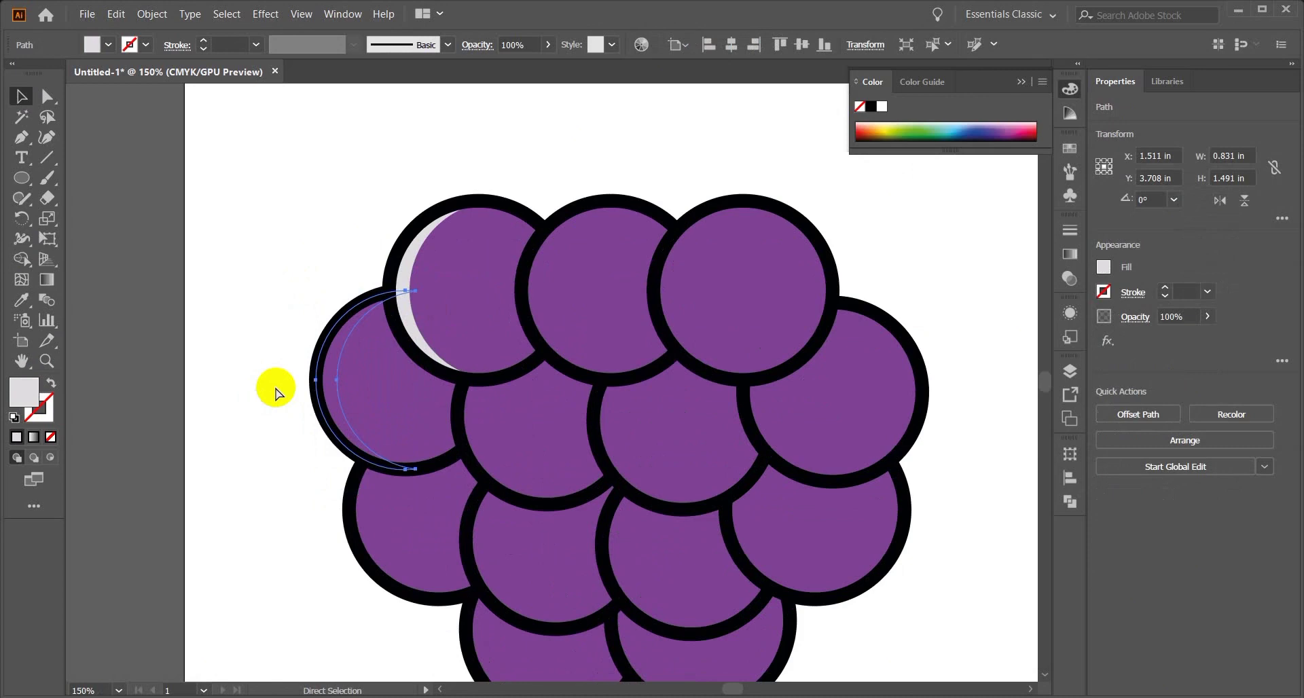
# Step: Copy the crescent onto the third row's leftmost grape and arrange it beneath the overlapping black outlines
pyautogui.scroll(-2, 275, 382)
pyautogui.hscroll(1, 275, 381)
pyautogui.moveTo(289, 333); pyautogui.dragTo(344, 493)
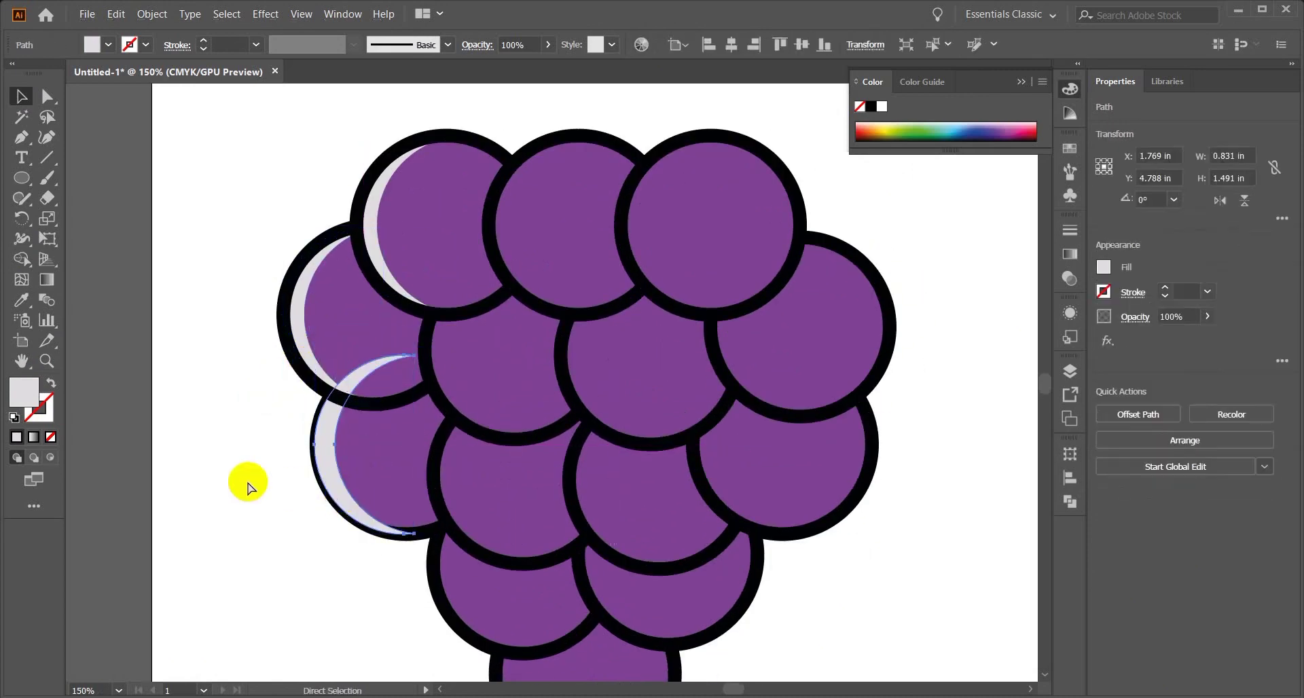
pyautogui.hotkey('ctrl', ']')
pyautogui.click(248, 483)
# Step: Copy the crescent onto the fourth row's left grape and arrange it behind the black outline
pyautogui.scroll(-3, 248, 484)
pyautogui.hscroll(5, 248, 483)
pyautogui.moveTo(187, 396); pyautogui.dragTo(310, 522)
pyautogui.click(195, 544)
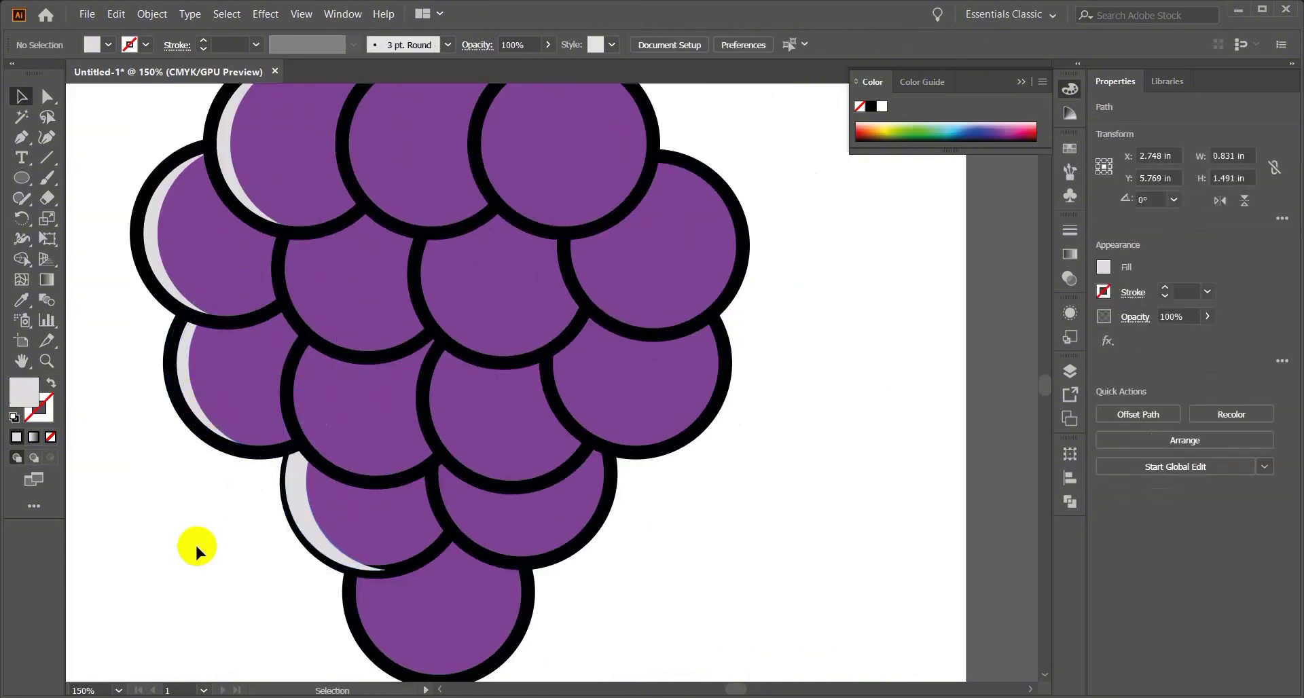
pyautogui.click(303, 512)
pyautogui.press('a')
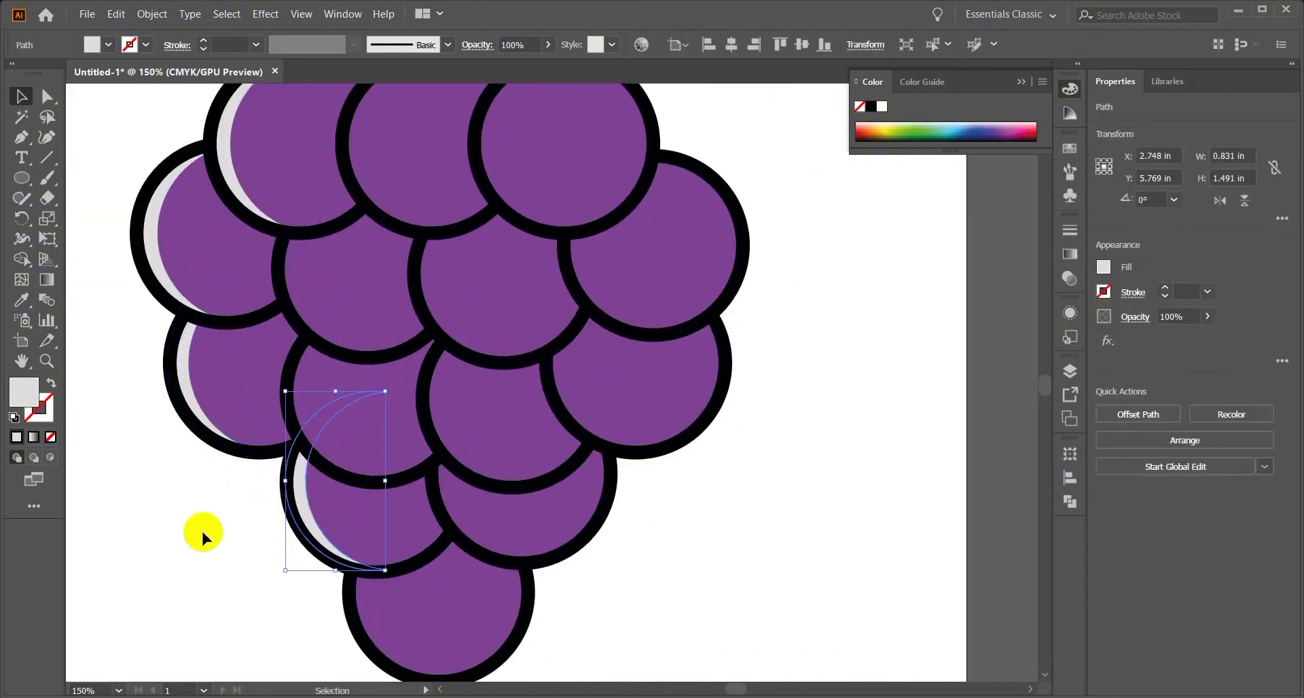
pyautogui.click(202, 533)
# Step: Copy the crescent onto the left inner edge of the bottom grape, behind its black outline
pyautogui.scroll(-5, 202, 533)
pyautogui.hscroll(3, 203, 532)
pyautogui.moveTo(263, 440); pyautogui.dragTo(331, 557)
pyautogui.click(169, 543)
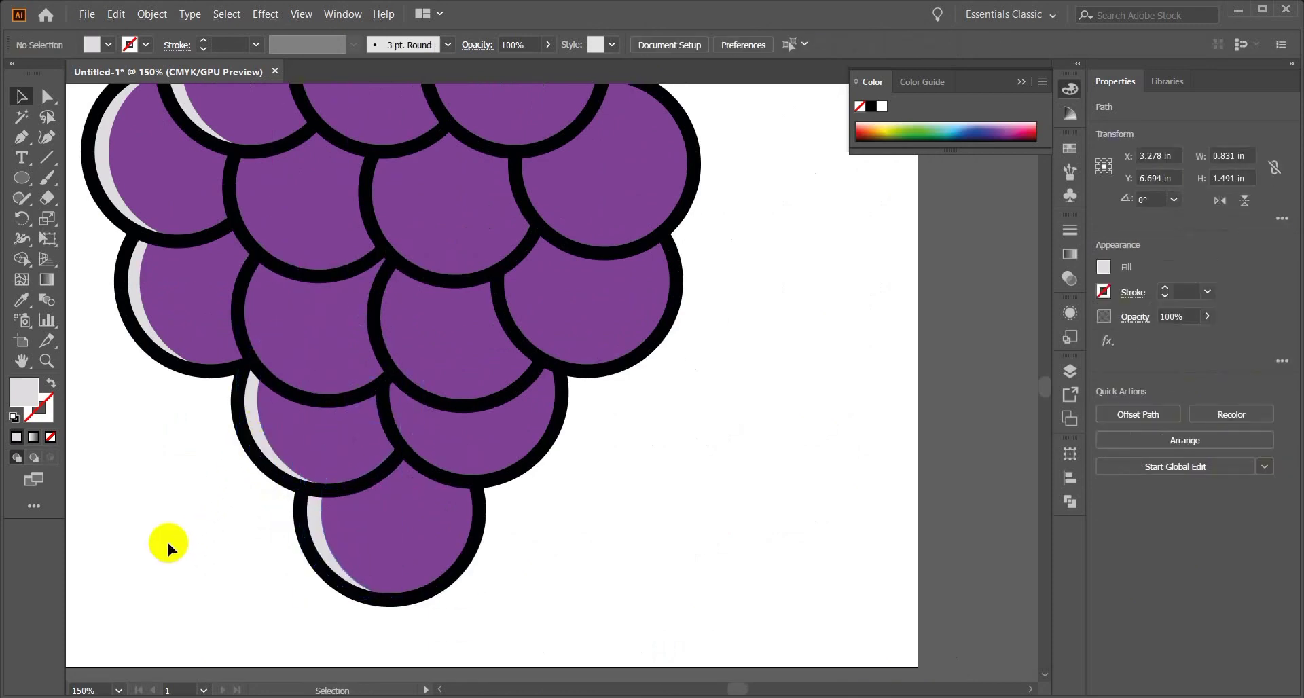
# Step: Draw a narrow vertical light gray ellipse, about 0.11 × 0.28 in, and place it on the top-left grape
pyautogui.scroll(-2, 170, 543)
pyautogui.hscroll(-1, 204, 530)
pyautogui.scroll(3, 296, 416)
pyautogui.scroll(-1, 238, 424)
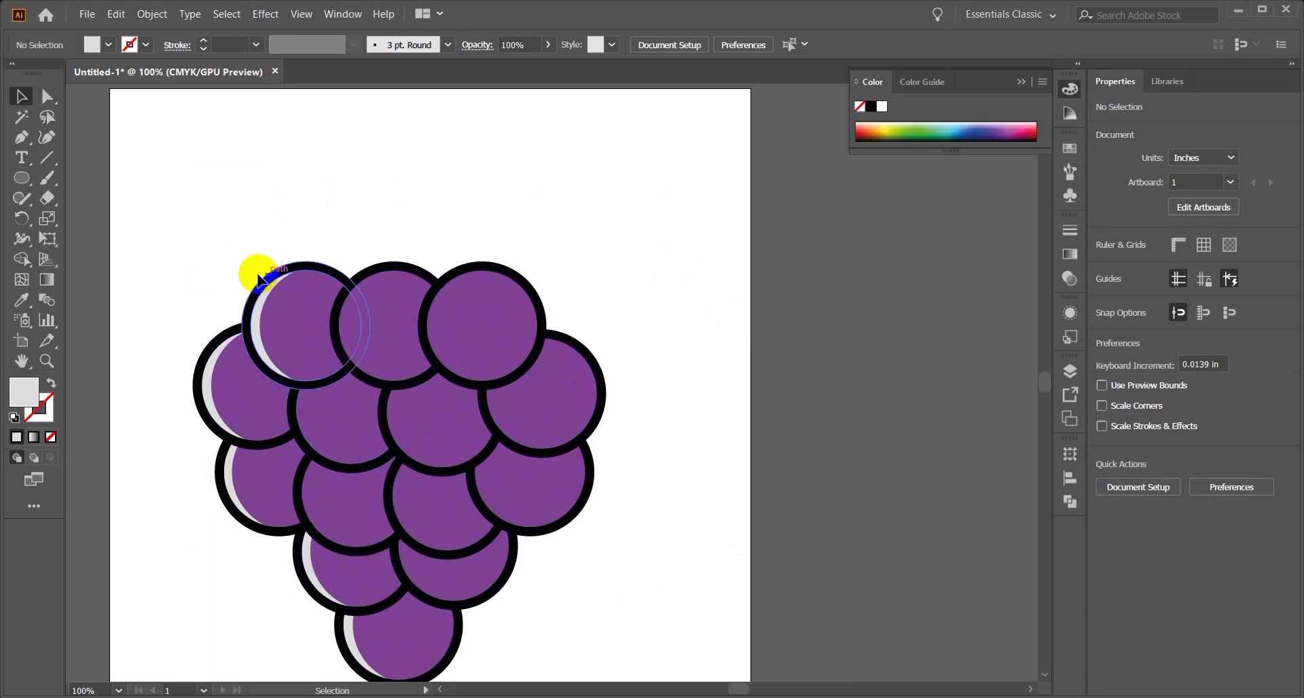
pyautogui.click(30, 181)
pyautogui.scroll(1, 280, 335)
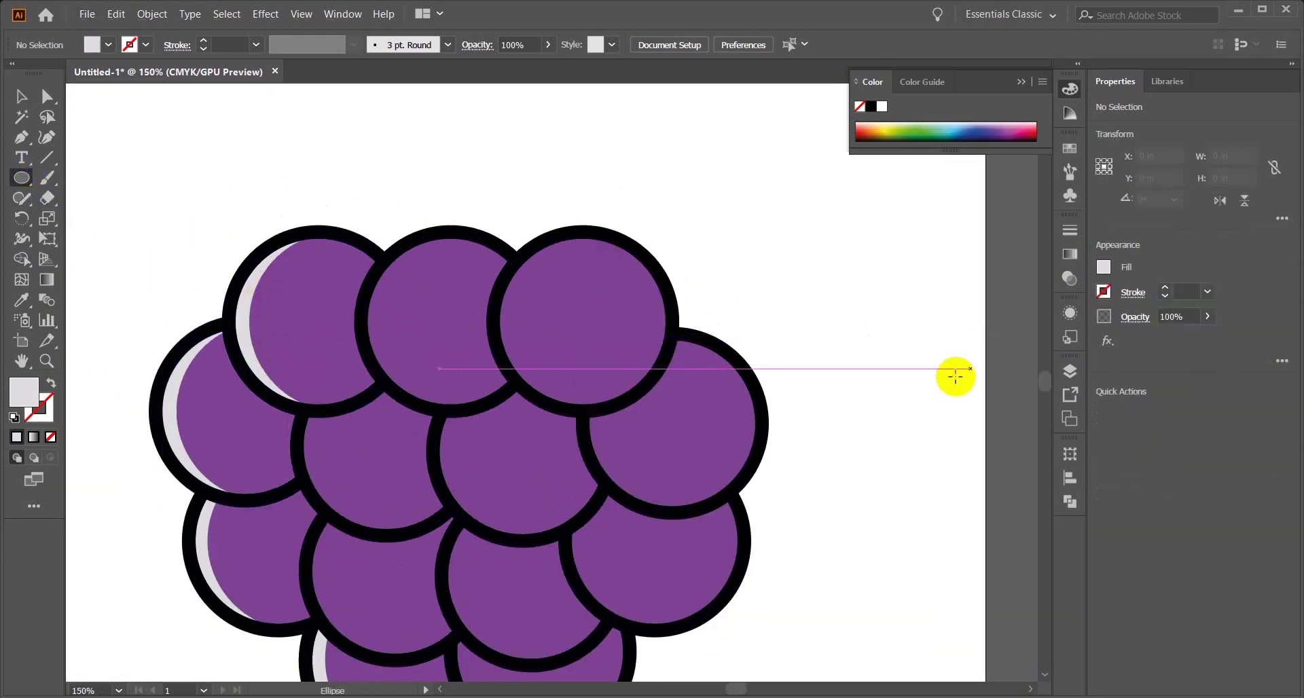
pyautogui.hscroll(1, 956, 376)
pyautogui.moveTo(947, 377); pyautogui.dragTo(168, 305)
pyautogui.press('v')
pyautogui.scroll(2, 138, 204)
pyautogui.click(169, 318)
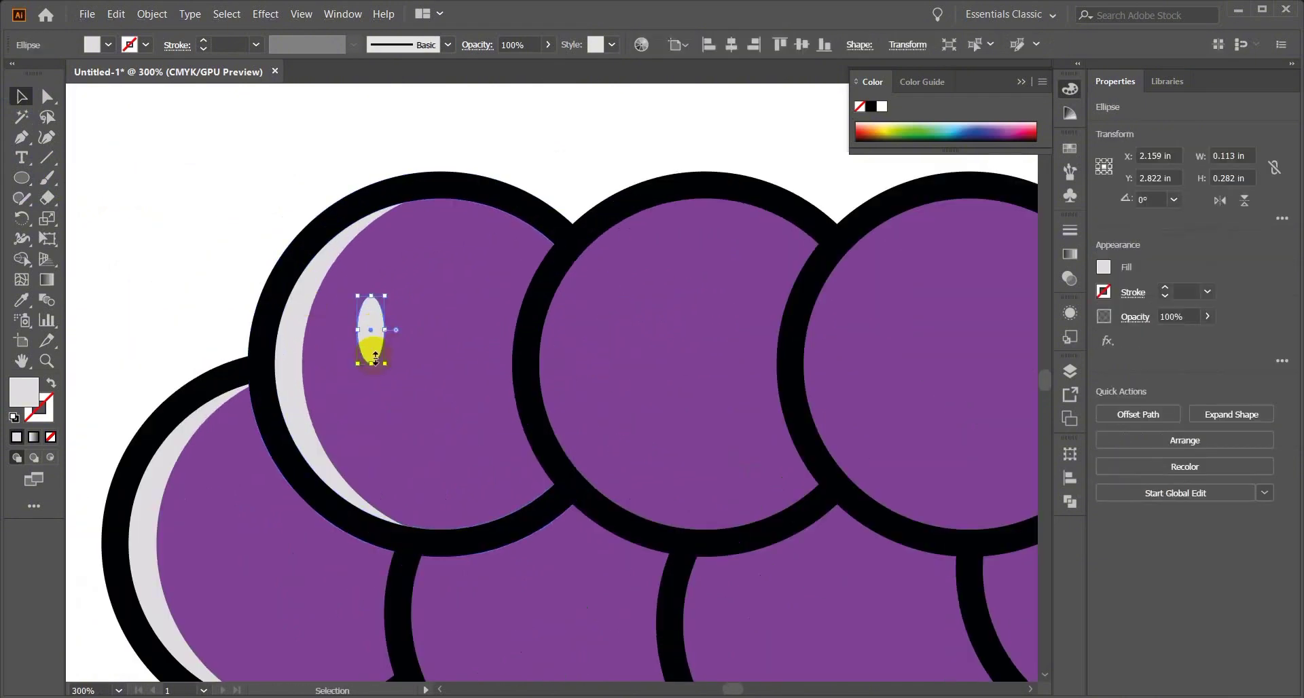
# Step: Shrink the gray ellipse to about 0.08 × 0.2 in and move it closer to the crescent
pyautogui.moveTo(372, 350); pyautogui.dragTo(372, 346)
pyautogui.moveTo(371, 328); pyautogui.dragTo(355, 339)
pyautogui.moveTo(369, 332); pyautogui.dragTo(362, 332)
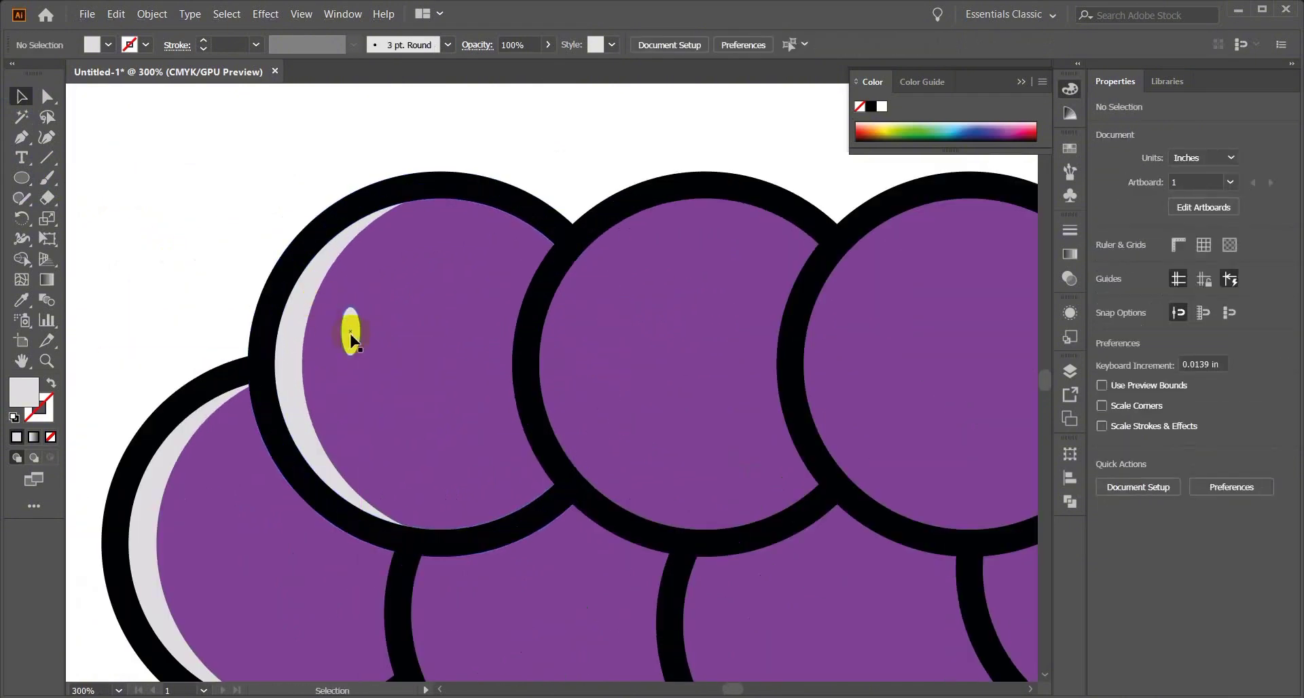
# Step: Make two smaller ellipse copies, about 0.03 × 0.08 in, to the right of the first, one above the other
pyautogui.keyDown('shift'); pyautogui.click(347, 334); pyautogui.keyUp('shift')
pyautogui.click(352, 346)
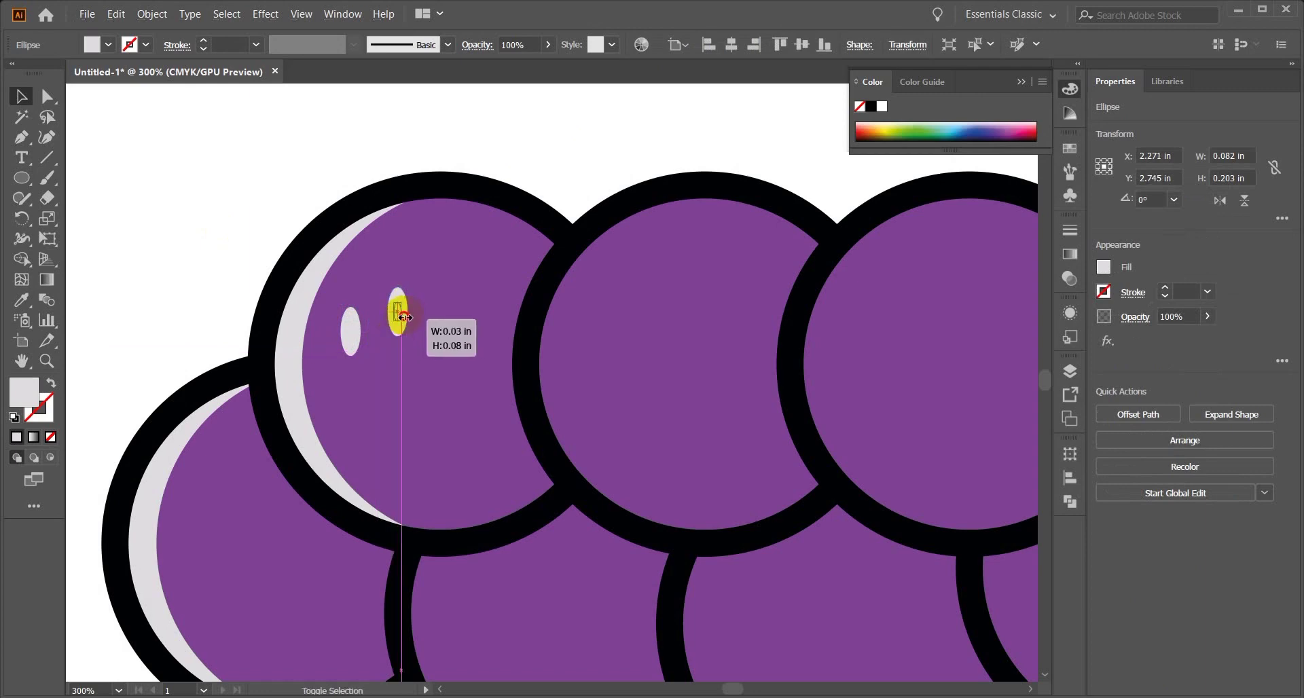
pyautogui.click(371, 301)
pyautogui.moveTo(406, 318); pyautogui.dragTo(381, 302)
pyautogui.scroll(2, 397, 328)
pyautogui.moveTo(382, 303); pyautogui.dragTo(377, 432)
pyautogui.click(138, 201)
# Step: Select the three gray highlight ellipses on the top-left grape and group them
pyautogui.scroll(-1, 165, 217)
pyautogui.click(259, 293)
pyautogui.keyDown('shift'); pyautogui.click(311, 273); pyautogui.keyUp('shift')
pyautogui.keyDown('shift'); pyautogui.click(307, 352); pyautogui.keyUp('shift')
pyautogui.hotkey('ctrl', 'g')
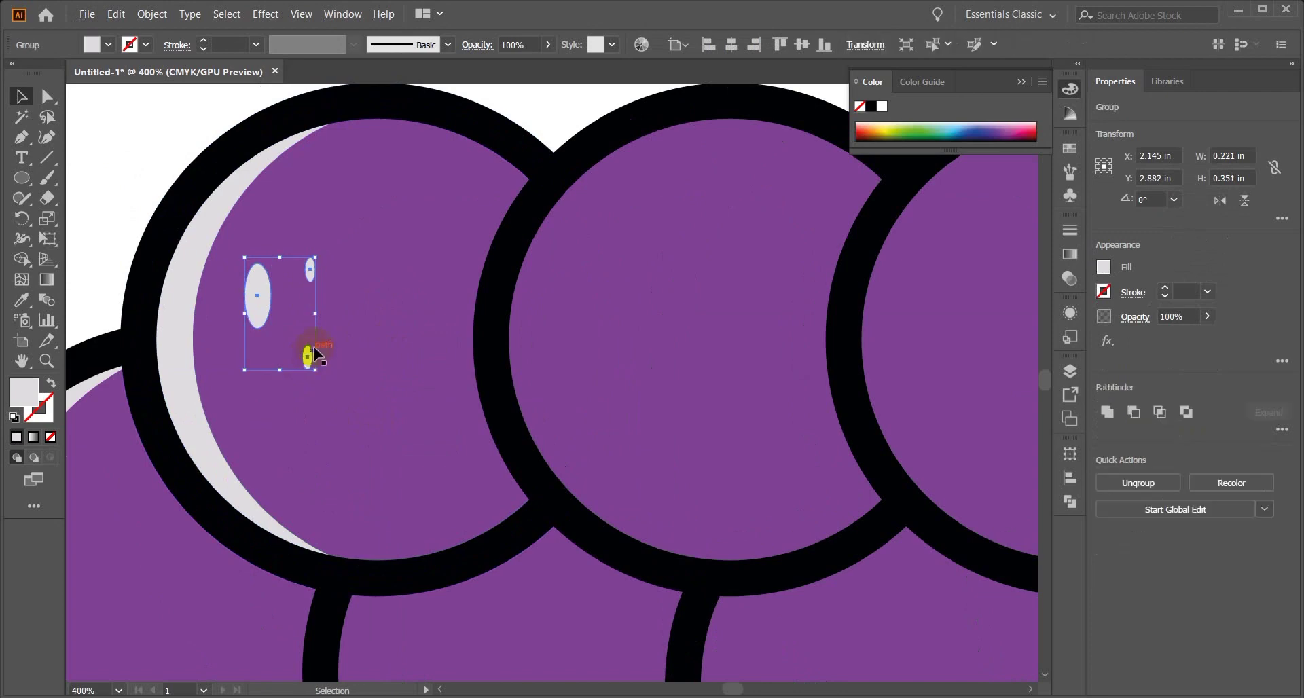
# Step: Copy the ellipse highlight group onto the second-row left grape and move the top-left grape's group closer to its crescent
pyautogui.scroll(-1, 256, 290)
pyautogui.scroll(-2, 416, 282)
pyautogui.moveTo(422, 222); pyautogui.dragTo(248, 442)
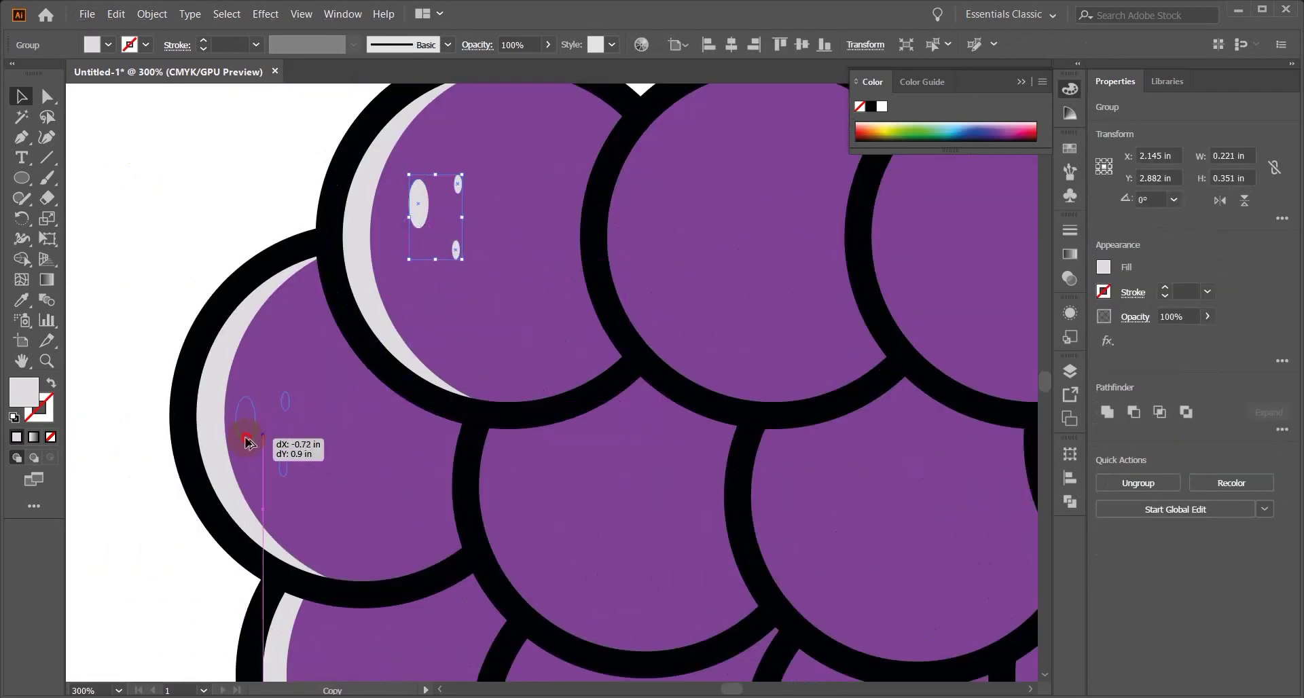
pyautogui.click(133, 254)
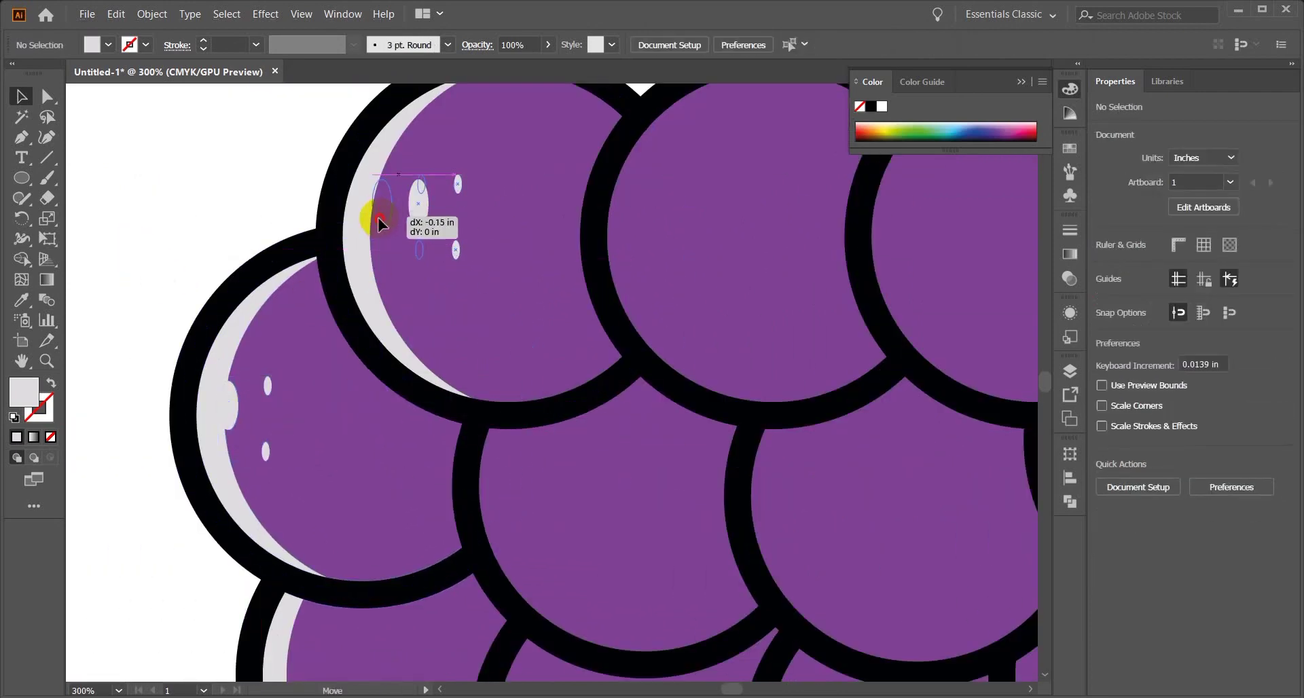
pyautogui.moveTo(394, 230); pyautogui.dragTo(393, 231)
# Step: Copy the ellipse highlight group from the second-row left grape onto the third-row left grape, beside its crescent
pyautogui.scroll(-3, 212, 262)
pyautogui.scroll(2, 262, 306)
pyautogui.click(268, 305)
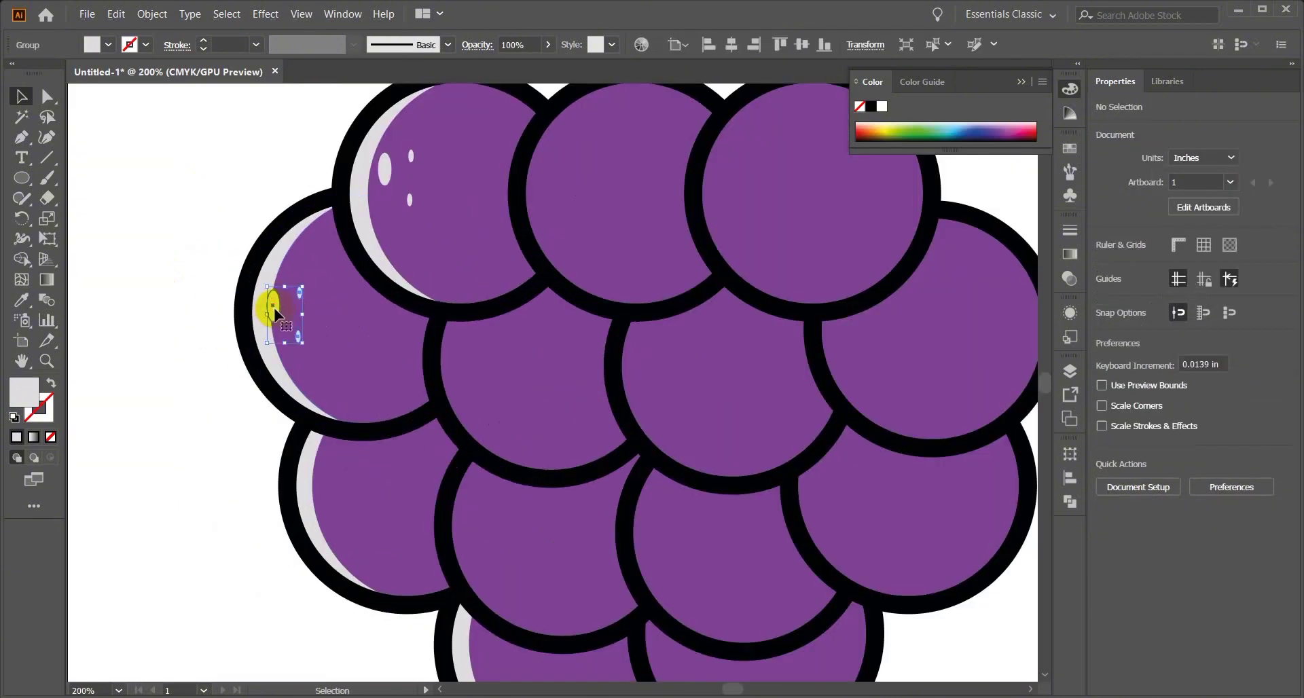
pyautogui.moveTo(267, 305); pyautogui.dragTo(341, 507)
pyautogui.scroll(-3, 181, 435)
pyautogui.scroll(3, 256, 355)
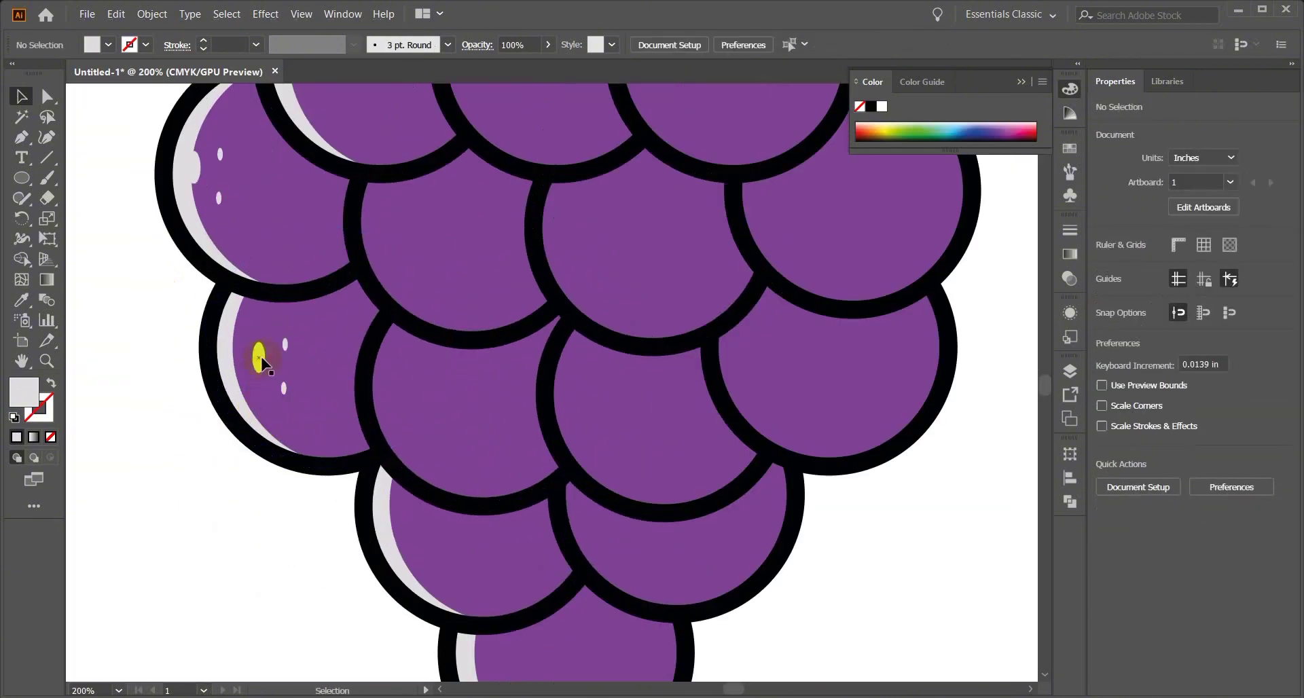
# Step: Copy the ellipse highlight group onto the fourth-row left grape and rotate it about 88°
pyautogui.moveTo(423, 558)
pyautogui.mouseDown()
pyautogui.moveTo(474, 564)
pyautogui.moveTo(422, 576)
pyautogui.mouseUp()
pyautogui.click(250, 581)
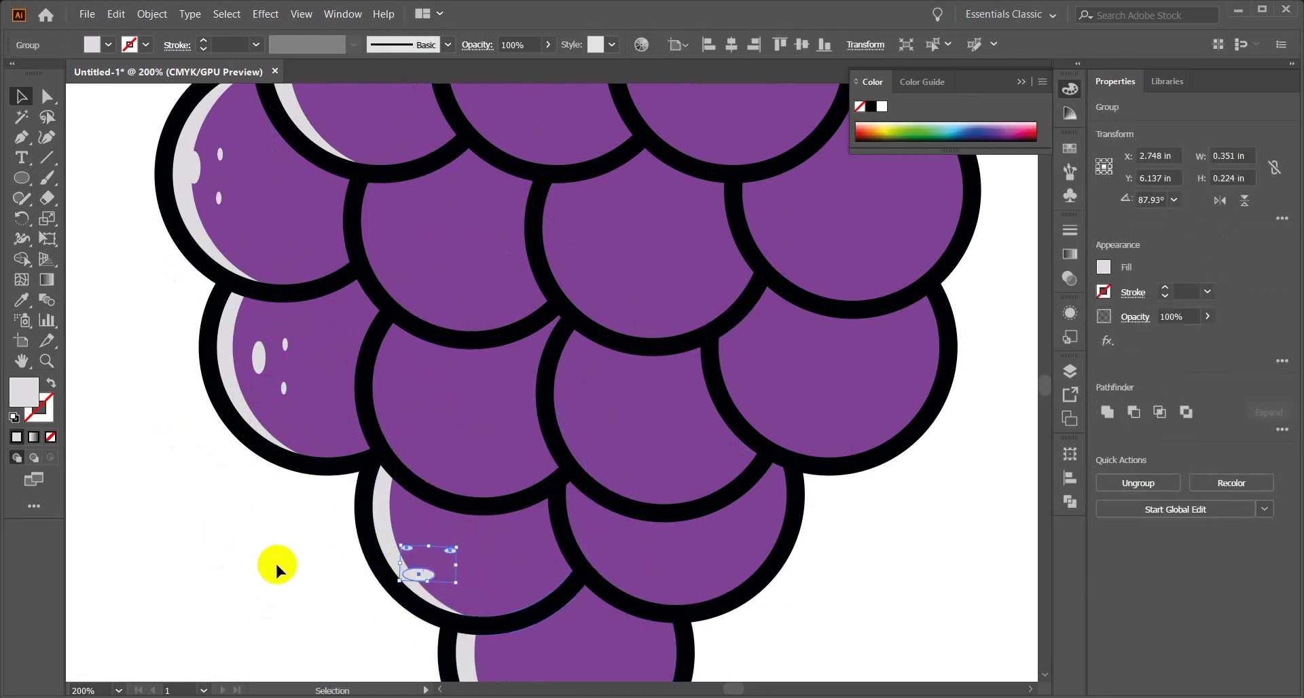
pyautogui.click(274, 563)
# Step: Rotate the ellipse highlight group on the third-row left grape about 35°
pyautogui.scroll(-1, 263, 570)
pyautogui.scroll(-1, 264, 570)
pyautogui.click(272, 381)
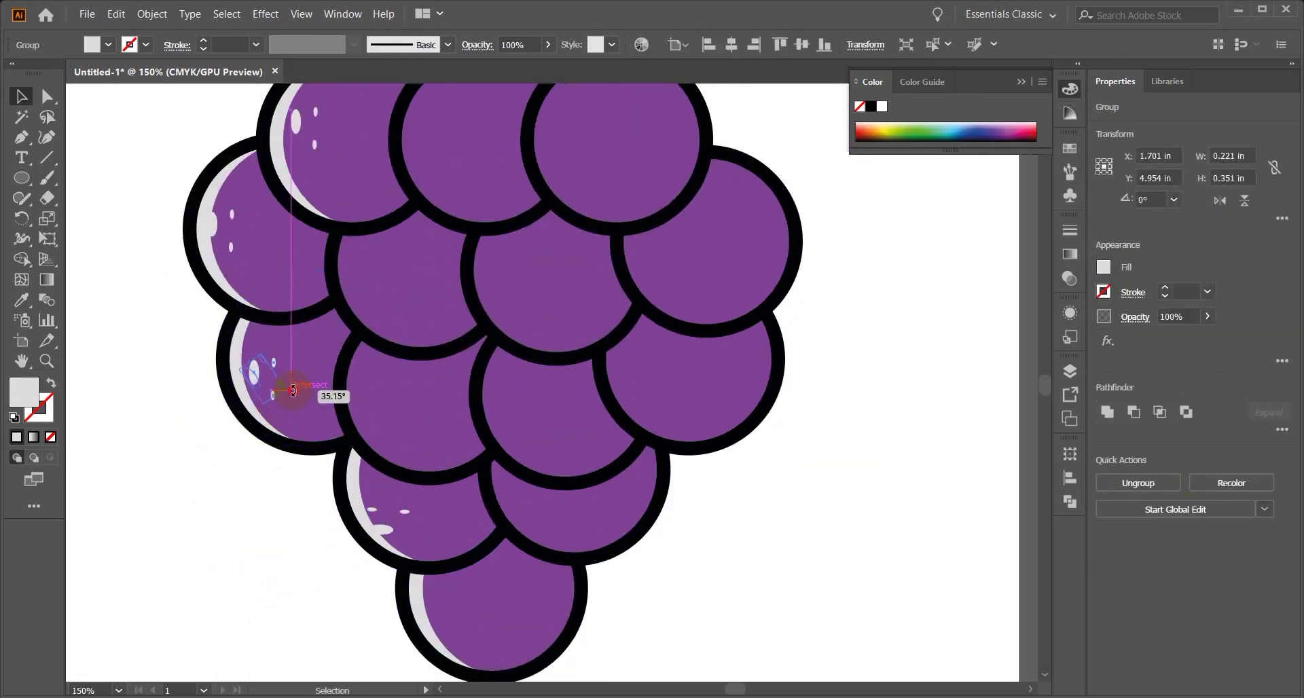
pyautogui.moveTo(292, 391); pyautogui.dragTo(292, 391)
pyautogui.click(168, 436)
# Step: Build a right-facing purple crescent without outline, about 0.84 × 1.49 in, beside the bunch from two overlapping circle copies using Shape Builder
pyautogui.hscroll(-1, 205, 445)
pyautogui.scroll(-2, 217, 458)
pyautogui.scroll(3, 357, 514)
pyautogui.scroll(-1, 356, 514)
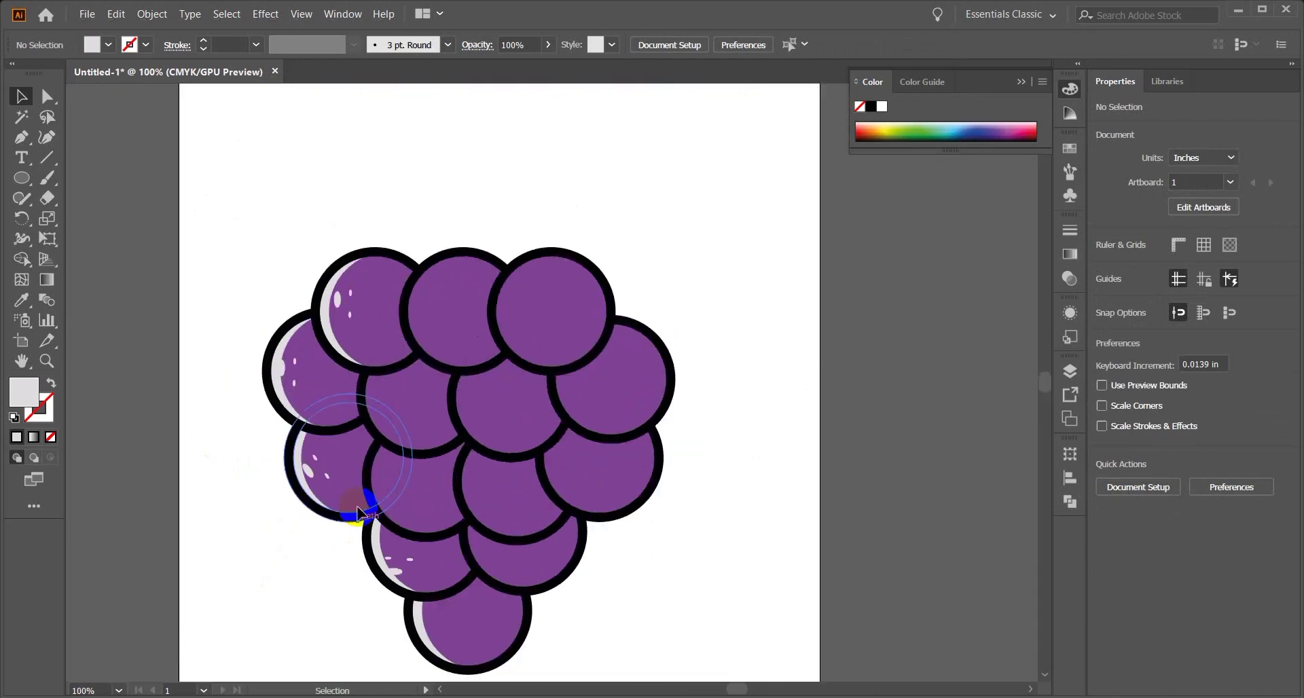
pyautogui.hscroll(2, 520, 401)
pyautogui.hscroll(2, 488, 321)
pyautogui.moveTo(451, 341); pyautogui.dragTo(618, 343)
pyautogui.keyDown('alt'); pyautogui.moveTo(512, 314); pyautogui.dragTo(592, 330); pyautogui.keyUp('alt')
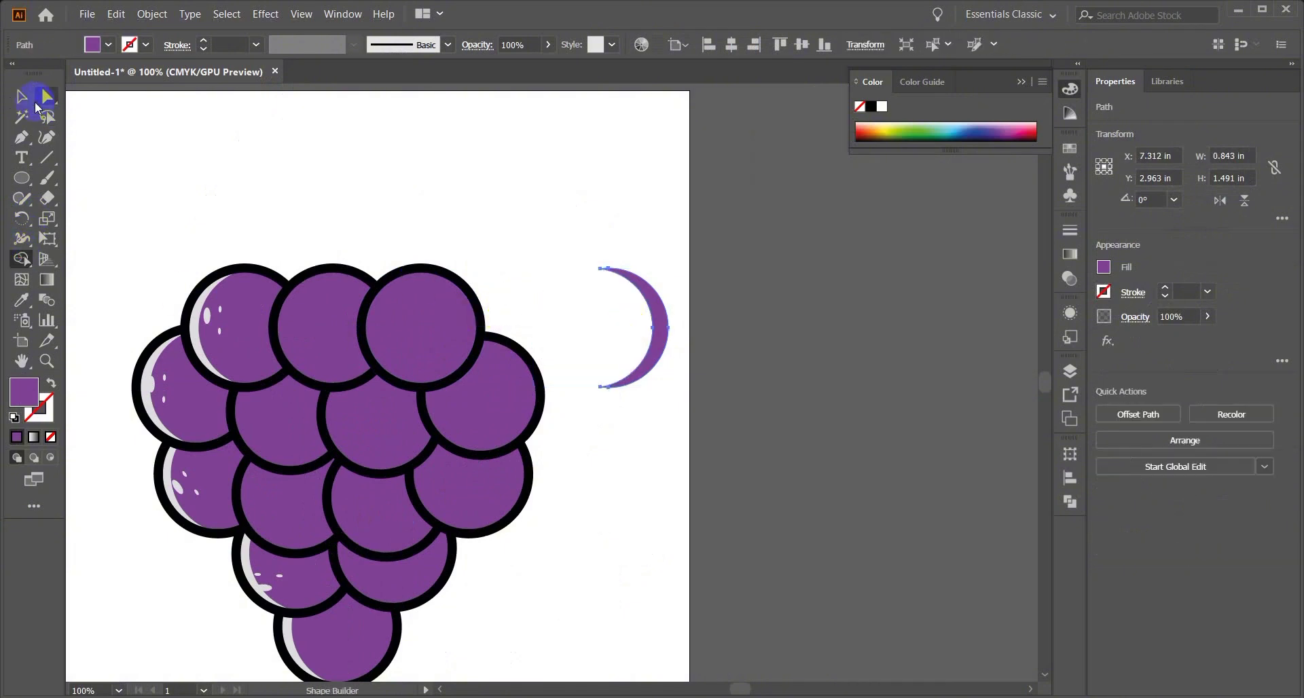
pyautogui.click(22, 96)
pyautogui.click(542, 212)
# Step: Move the purple crescent onto the top-right grape's right edge and set its blend mode to Multiply
pyautogui.scroll(1, 626, 327)
pyautogui.moveTo(672, 326); pyautogui.dragTo(389, 324)
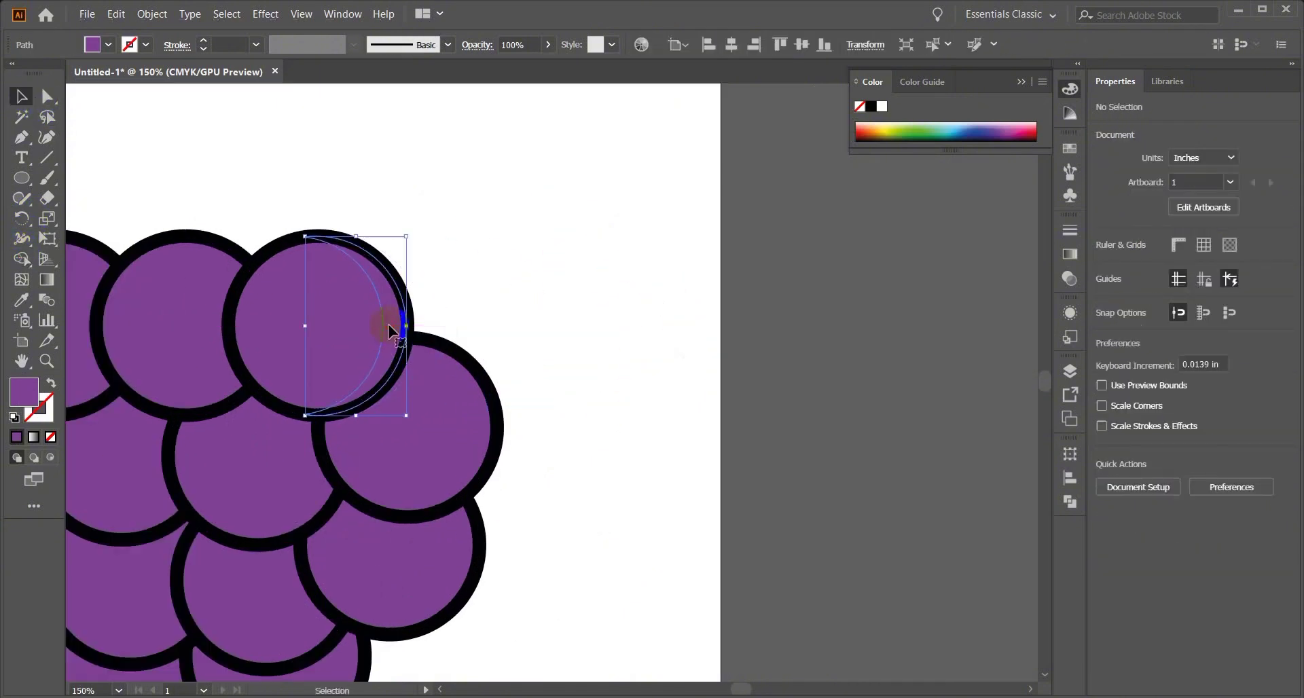
pyautogui.click(1070, 279)
pyautogui.click(899, 249)
pyautogui.click(883, 306)
pyautogui.click(847, 306)
# Step: Copy the Multiply shadow crescent onto the second-row right grape and arrange it behind the top-right grape
pyautogui.hscroll(-2, 480, 333)
pyautogui.scroll(1, 480, 332)
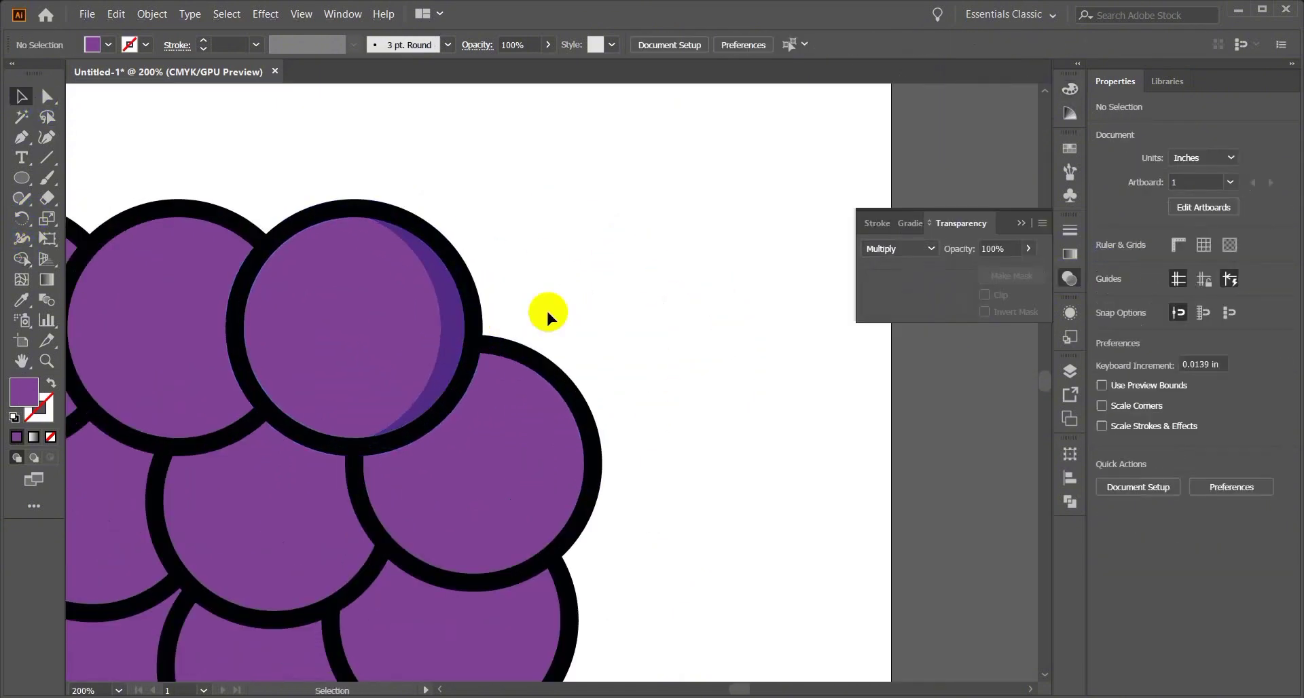
pyautogui.moveTo(454, 343); pyautogui.dragTo(574, 475)
pyautogui.scroll(-2, 699, 450)
pyautogui.click(700, 453)
pyautogui.click(576, 405)
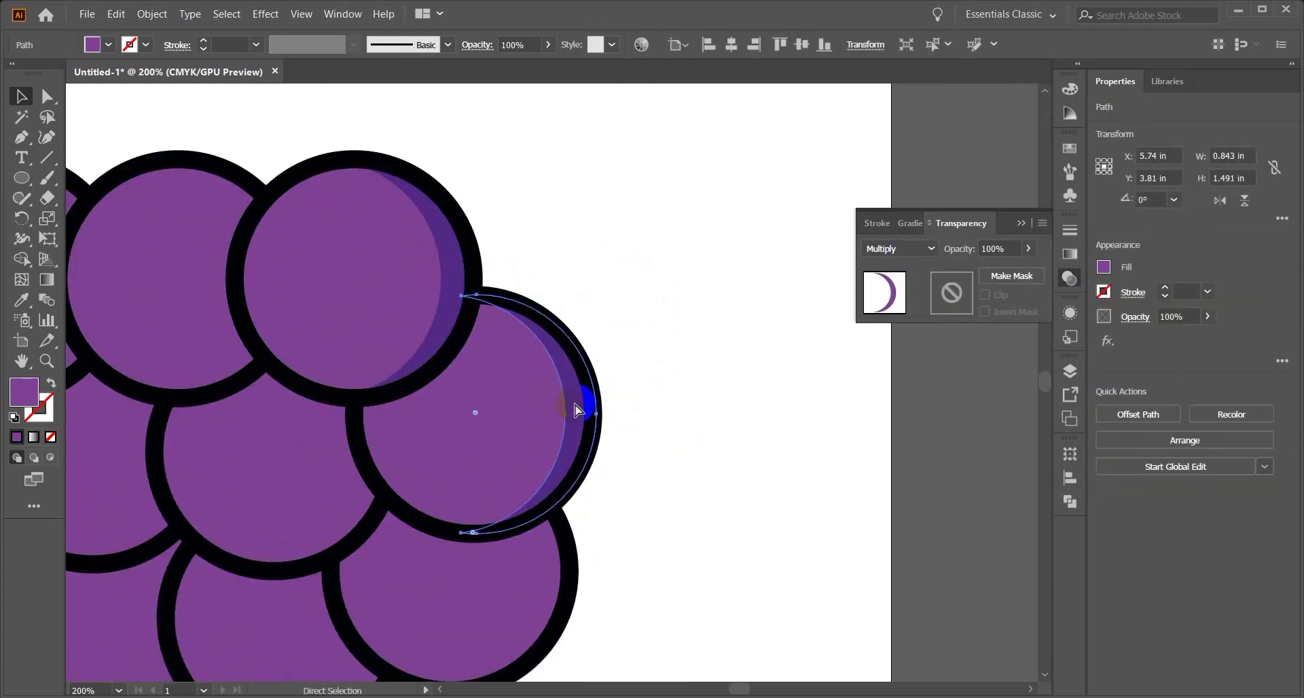
pyautogui.hotkey('ctrl', ']')
pyautogui.click(656, 380)
# Step: Copy the shadow crescent onto the third-row right grape, layered behind the grape above it
pyautogui.scroll(-2, 638, 379)
pyautogui.moveTo(574, 378); pyautogui.dragTo(552, 541)
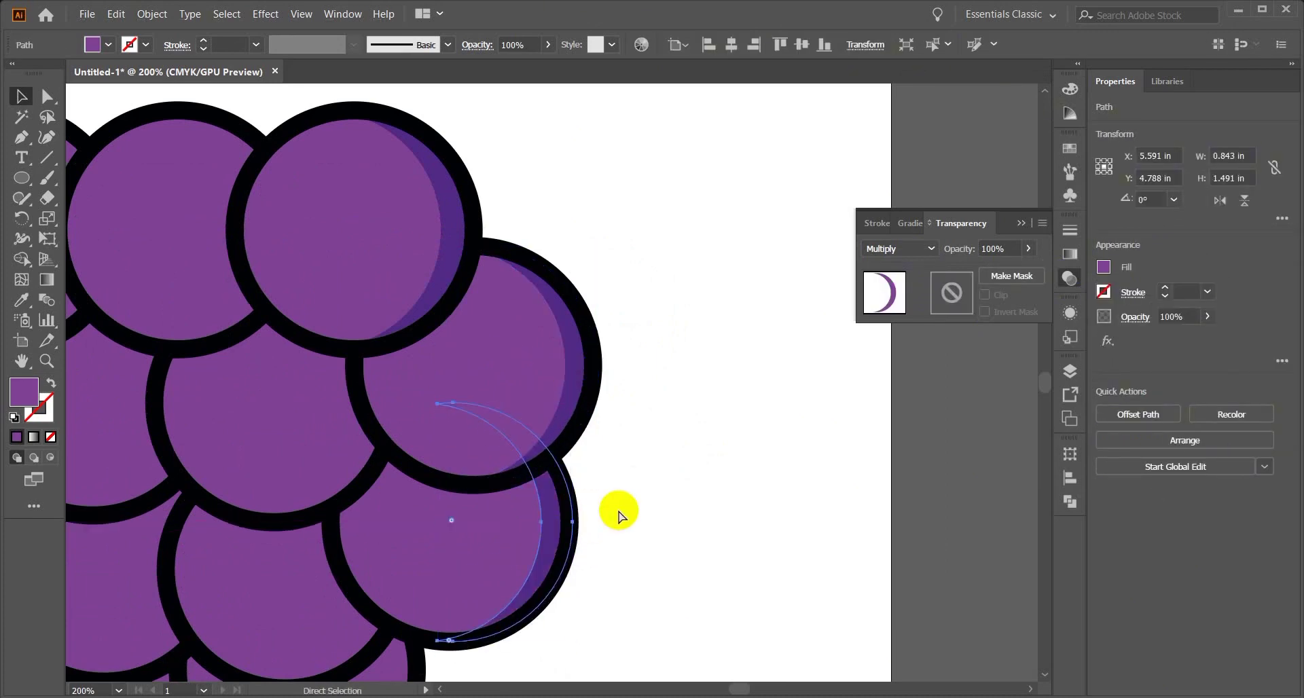
pyautogui.scroll(-2, 619, 515)
pyautogui.click(617, 510)
# Step: Copy the shadow crescent onto the fourth-row right grape and arrange it behind the grapes above
pyautogui.moveTo(490, 568); pyautogui.dragTo(595, 434)
pyautogui.hotkey('ctrl', '-')
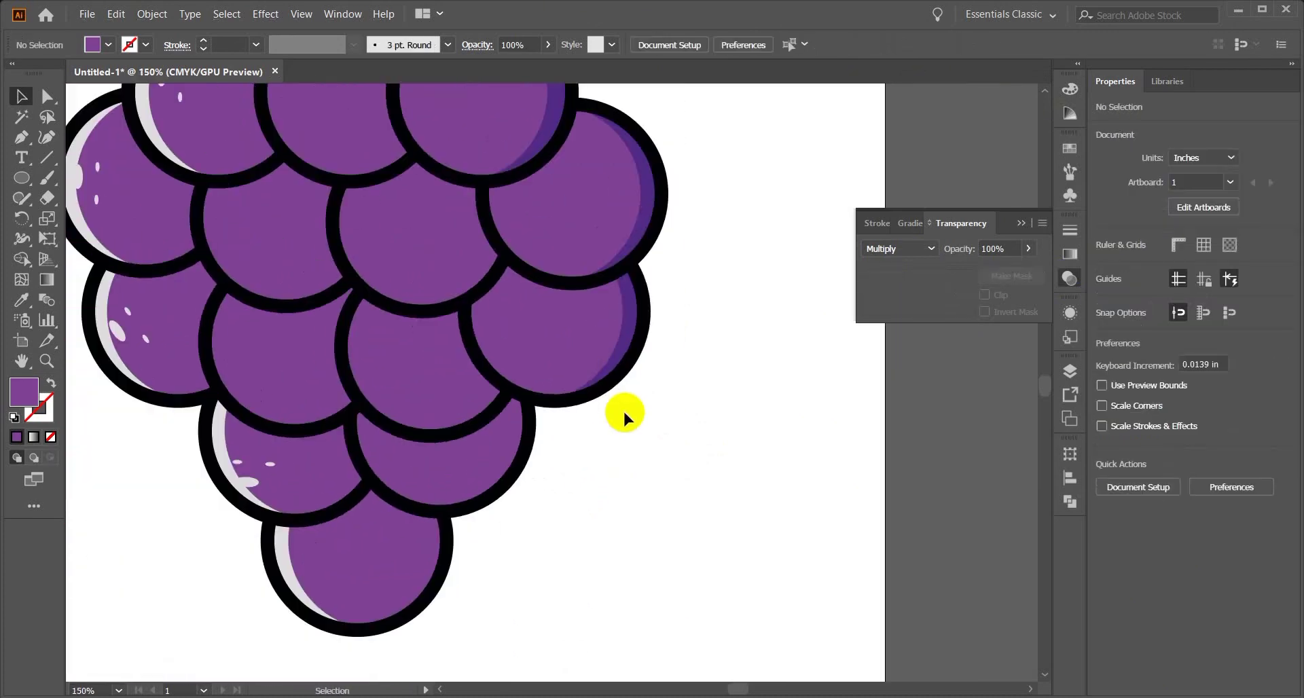
pyautogui.moveTo(623, 360); pyautogui.dragTo(540, 465)
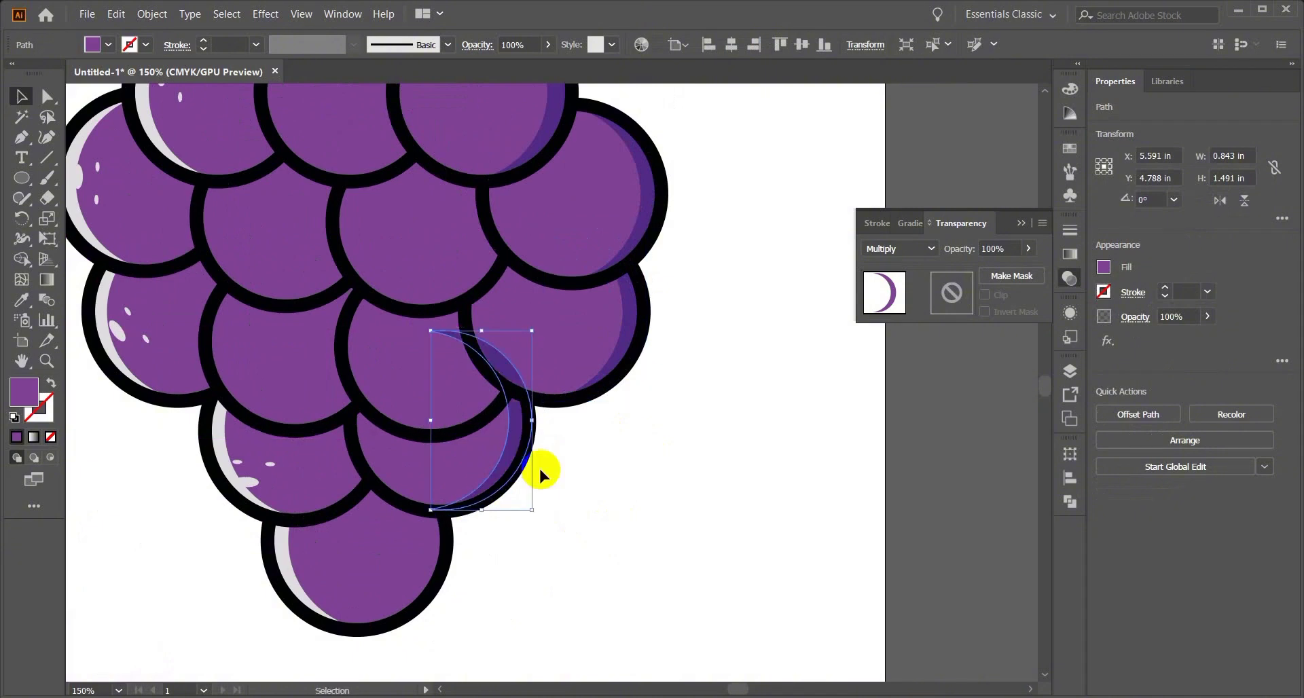
pyautogui.hotkey('ctrl', ']')
pyautogui.click(579, 510)
# Step: Copy the light gray crescent onto the left edge of the second row's second grape and arrange it behind the top-row grapes
pyautogui.scroll(-1, 574, 513)
pyautogui.hscroll(2, 574, 513)
pyautogui.hscroll(-9, 598, 519)
pyautogui.scroll(4, 669, 529)
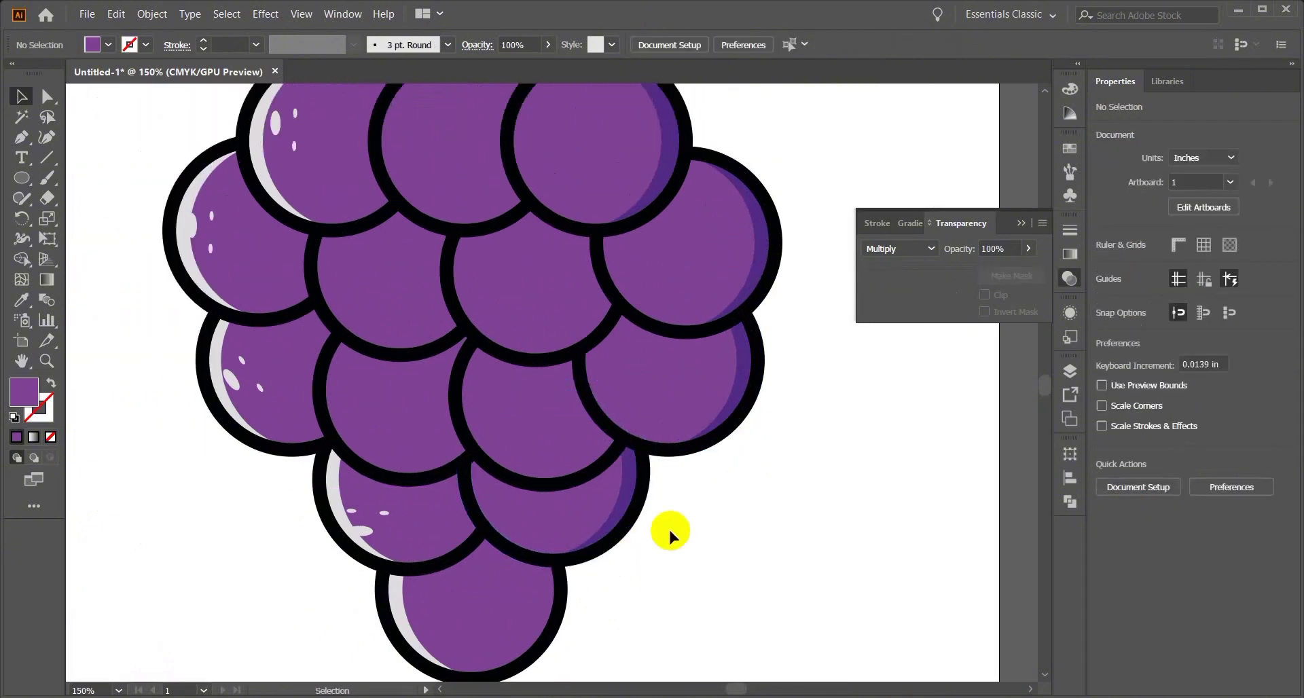
pyautogui.scroll(3, 670, 529)
pyautogui.scroll(1, 343, 486)
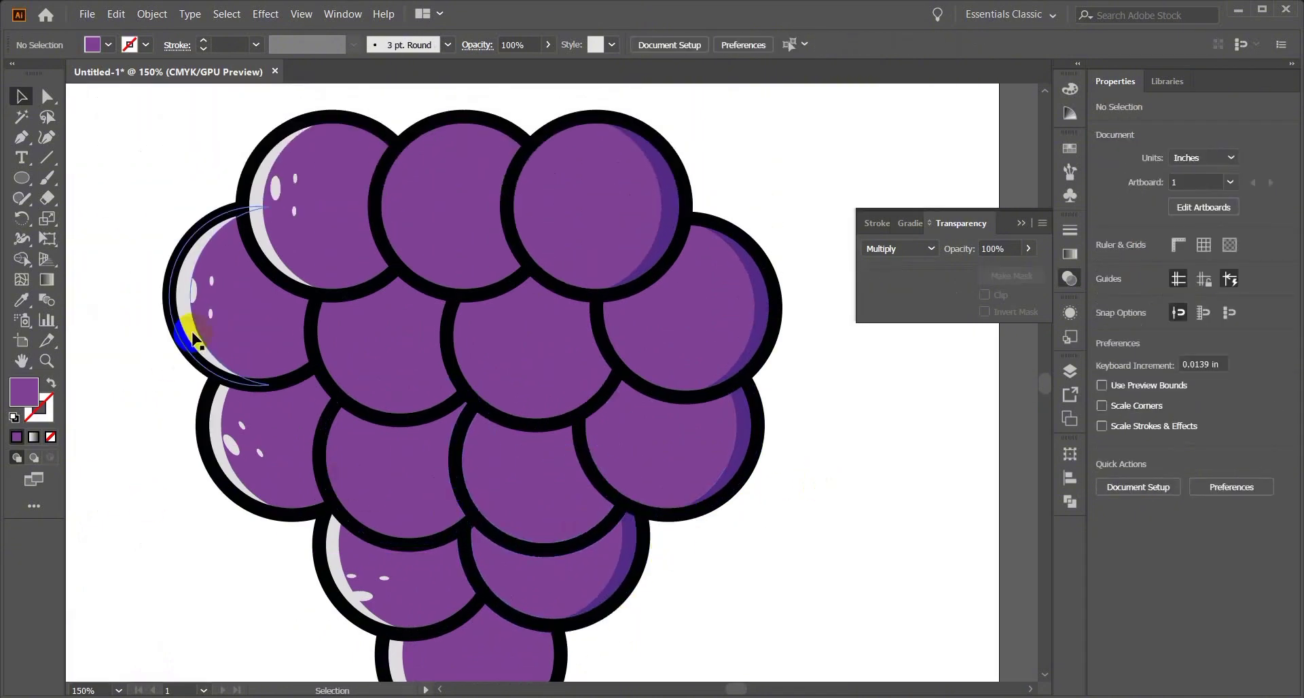
pyautogui.moveTo(193, 338); pyautogui.dragTo(335, 373)
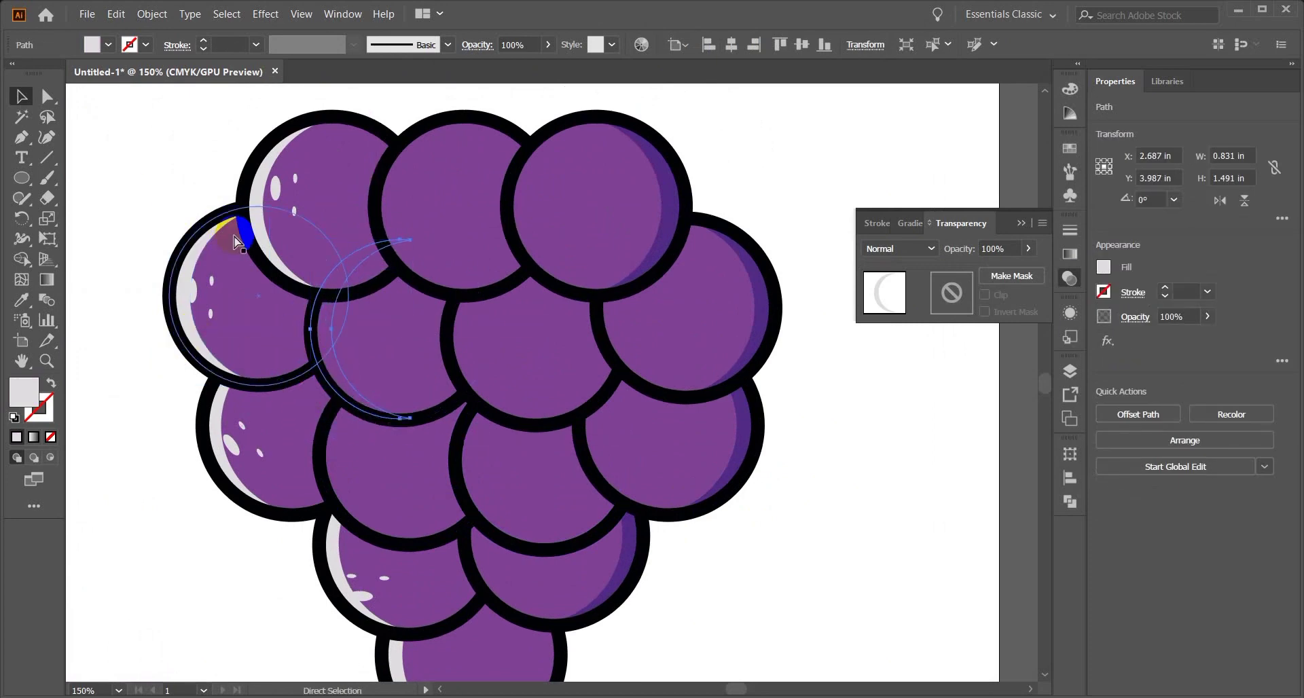
pyautogui.hotkey('ctrl', 'shift', ']')
pyautogui.click(109, 177)
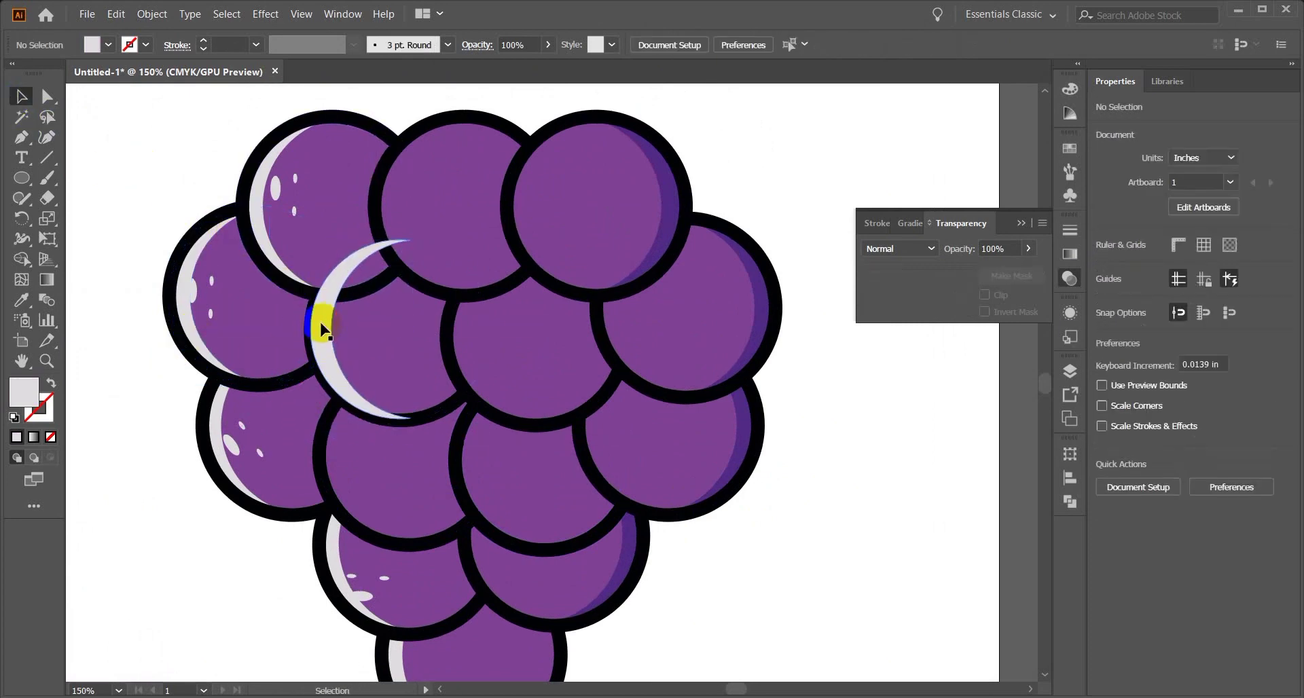
pyautogui.click(320, 327)
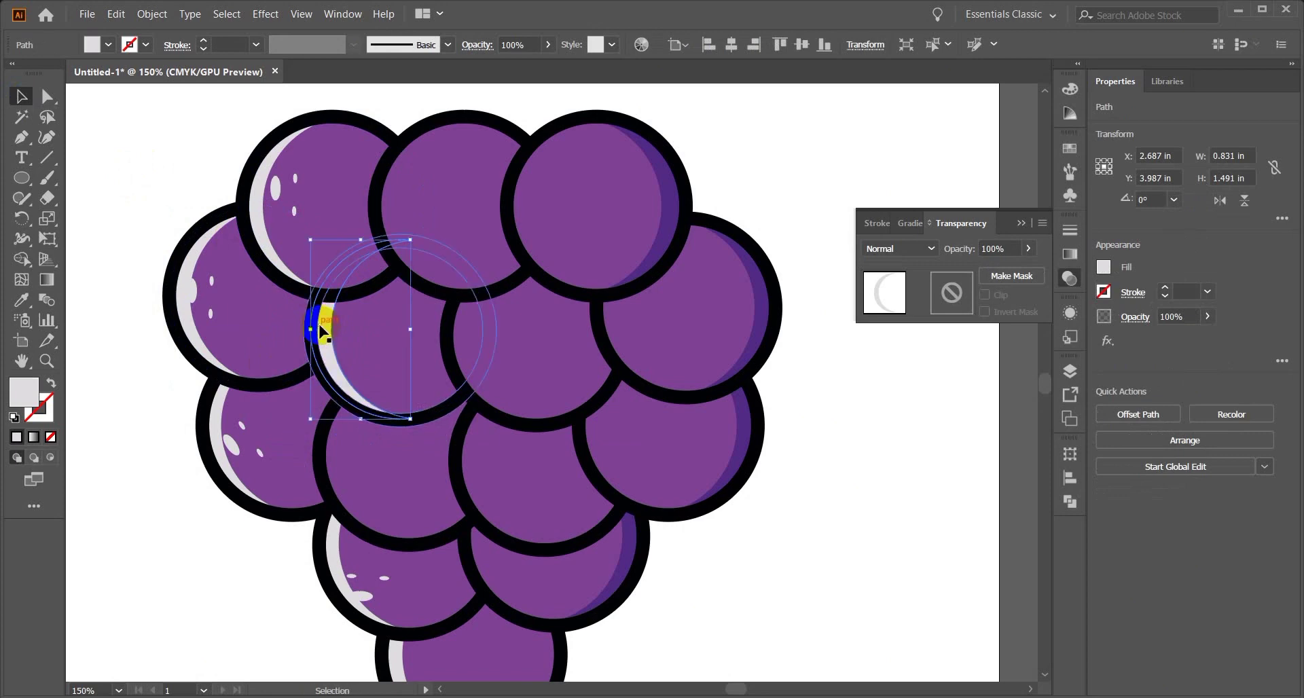
# Step: Copy the light gray crescent onto the third row's second grape, layered behind the grape above it
pyautogui.scroll(-2, 322, 331)
pyautogui.moveTo(326, 298); pyautogui.dragTo(346, 435)
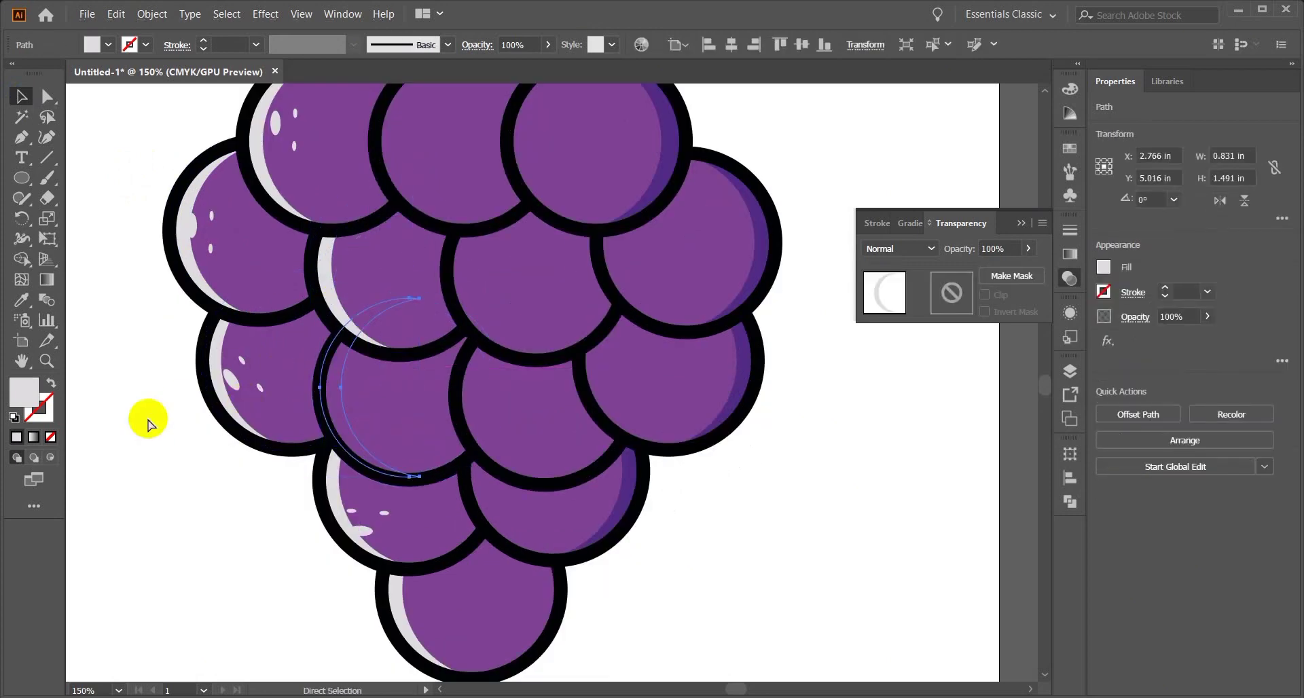
pyautogui.click(174, 559)
# Step: Copy the shadow crescent from the top-right grape onto the second row's third grape, layered behind its neighbours
pyautogui.scroll(1, 175, 559)
pyautogui.hscroll(1, 174, 559)
pyautogui.click(613, 219)
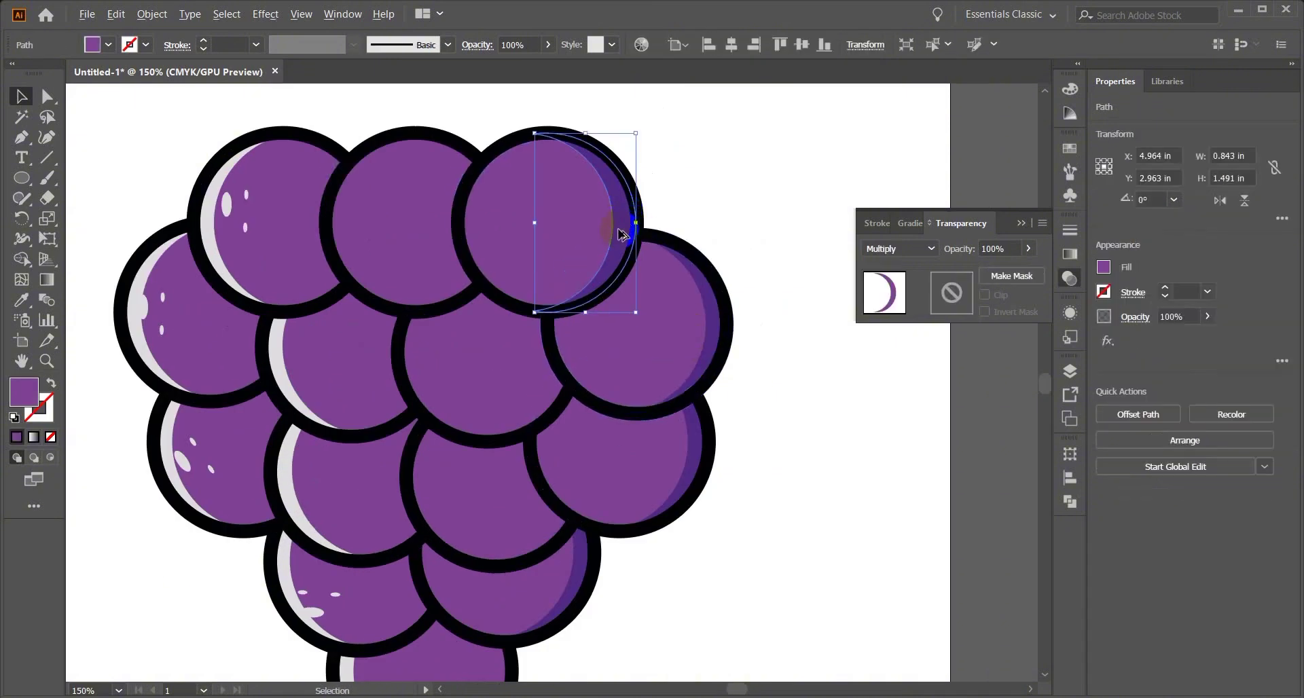
pyautogui.moveTo(618, 232); pyautogui.dragTo(564, 463)
pyautogui.click(731, 375)
# Step: Copy the shadow crescent onto the third row's third grape, layered behind the grape above it
pyautogui.scroll(-1, 731, 375)
pyautogui.click(552, 337)
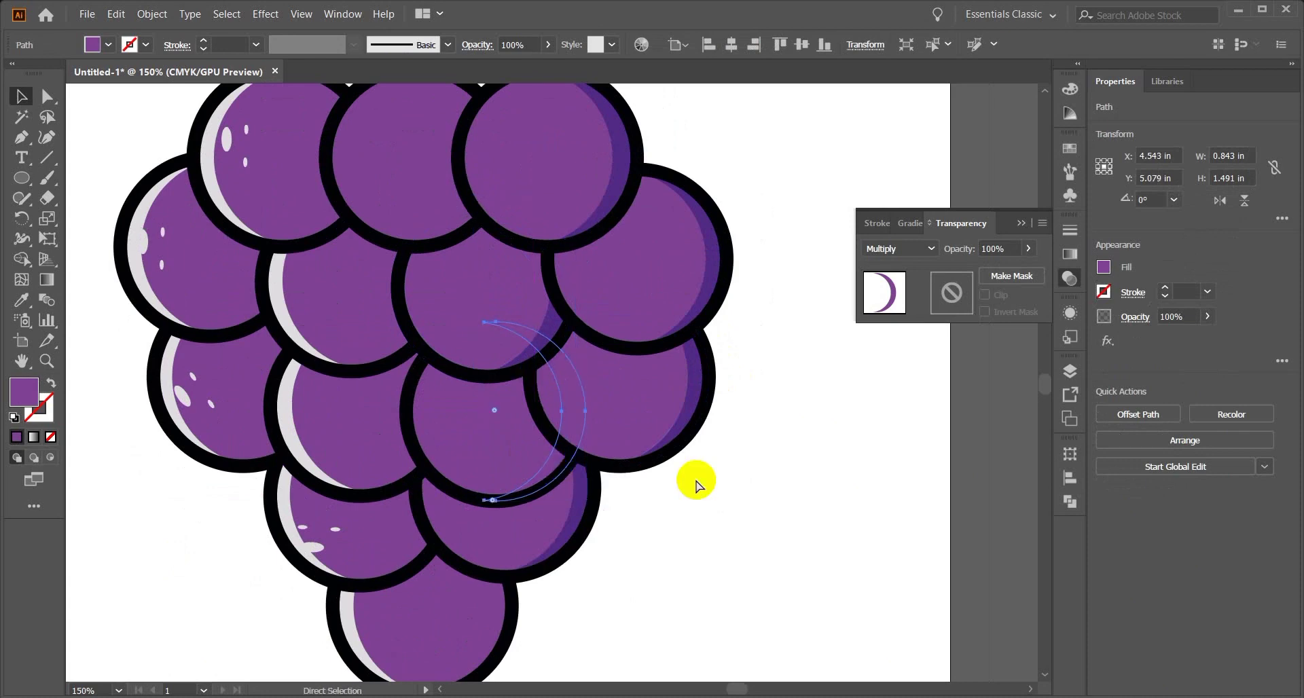
pyautogui.click(696, 480)
pyautogui.scroll(1, 672, 492)
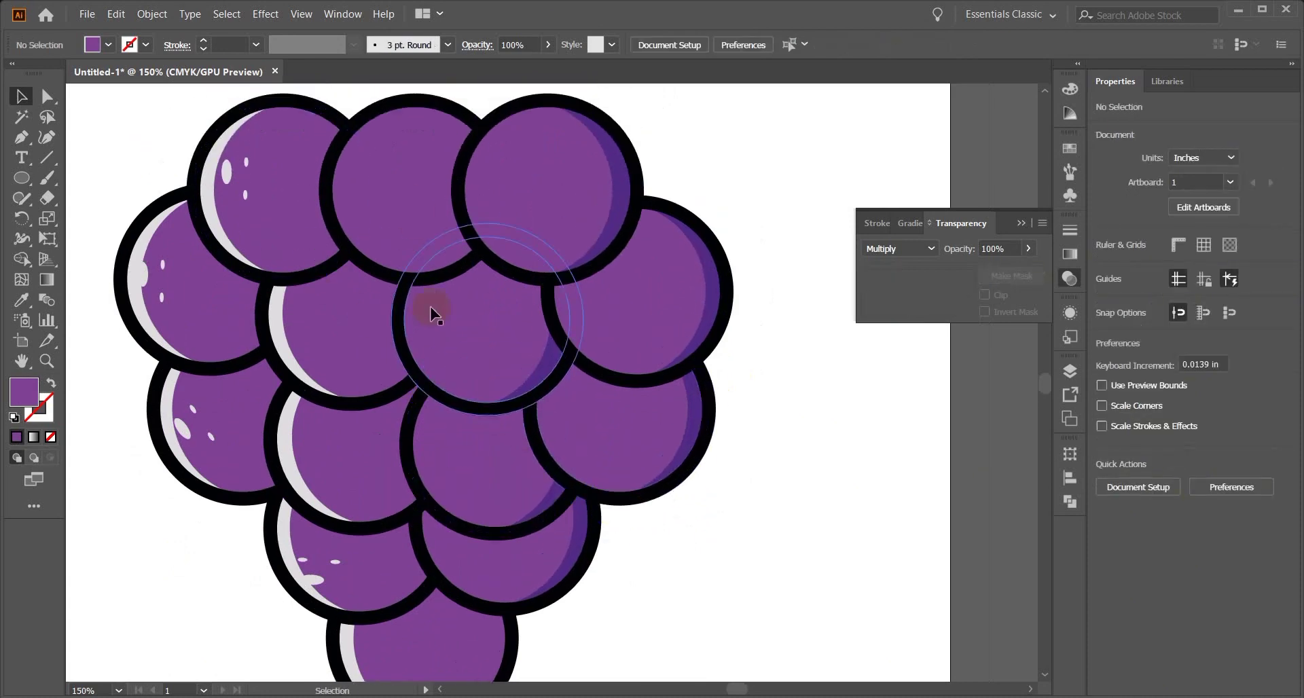
# Step: Draw a narrow vertical purple ellipse, about 0.06 × 0.44 in, on the top-right grape left of its shadow, with Multiply blending
pyautogui.scroll(2, 431, 313)
pyautogui.press('l')
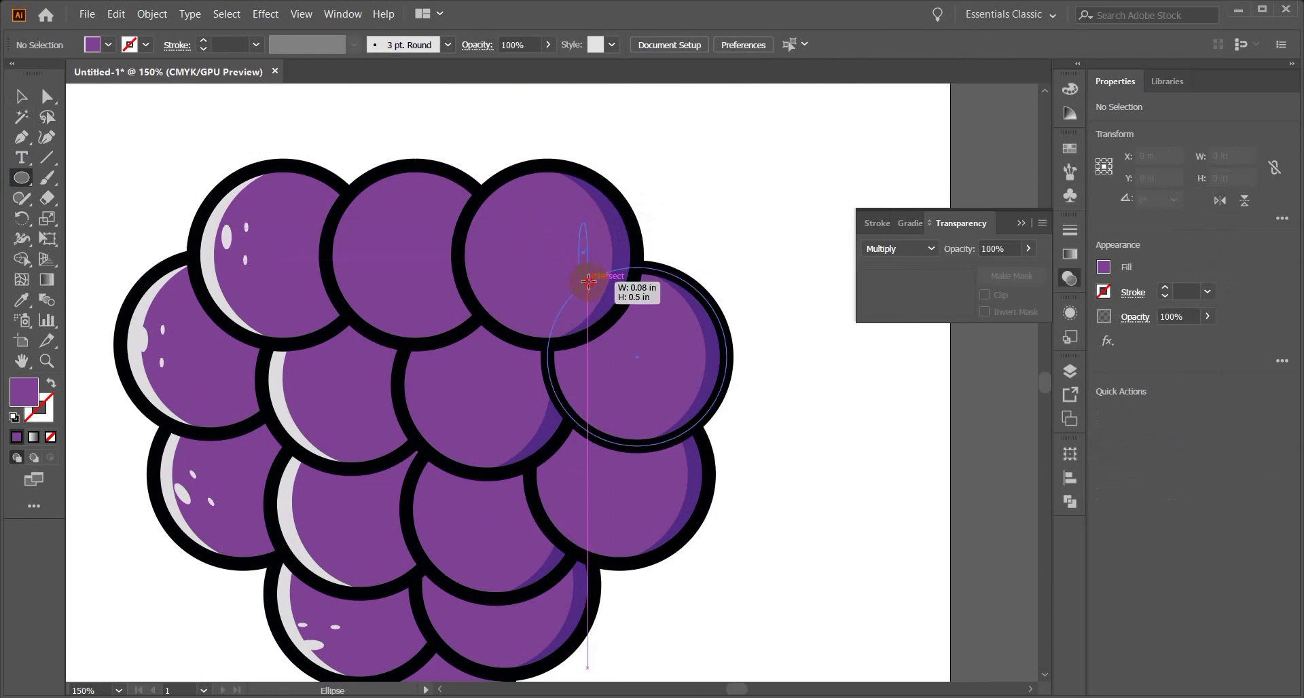
pyautogui.moveTo(586, 277); pyautogui.dragTo(586, 276)
pyautogui.click(908, 250)
pyautogui.click(899, 310)
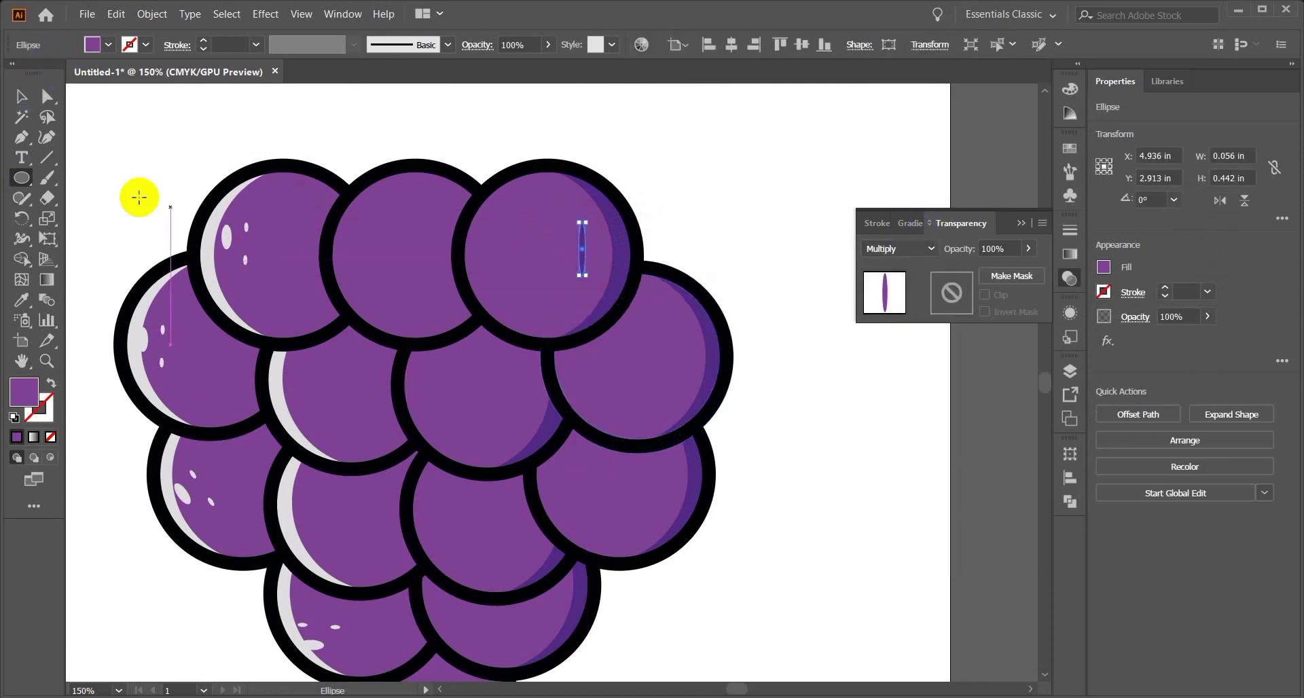
pyautogui.click(452, 138)
# Step: Apply a vertical Arc warp with a -22% bend to the narrow ellipse on the top-right grape
pyautogui.click(582, 248)
pyautogui.click(266, 14)
pyautogui.moveTo(428, 262)
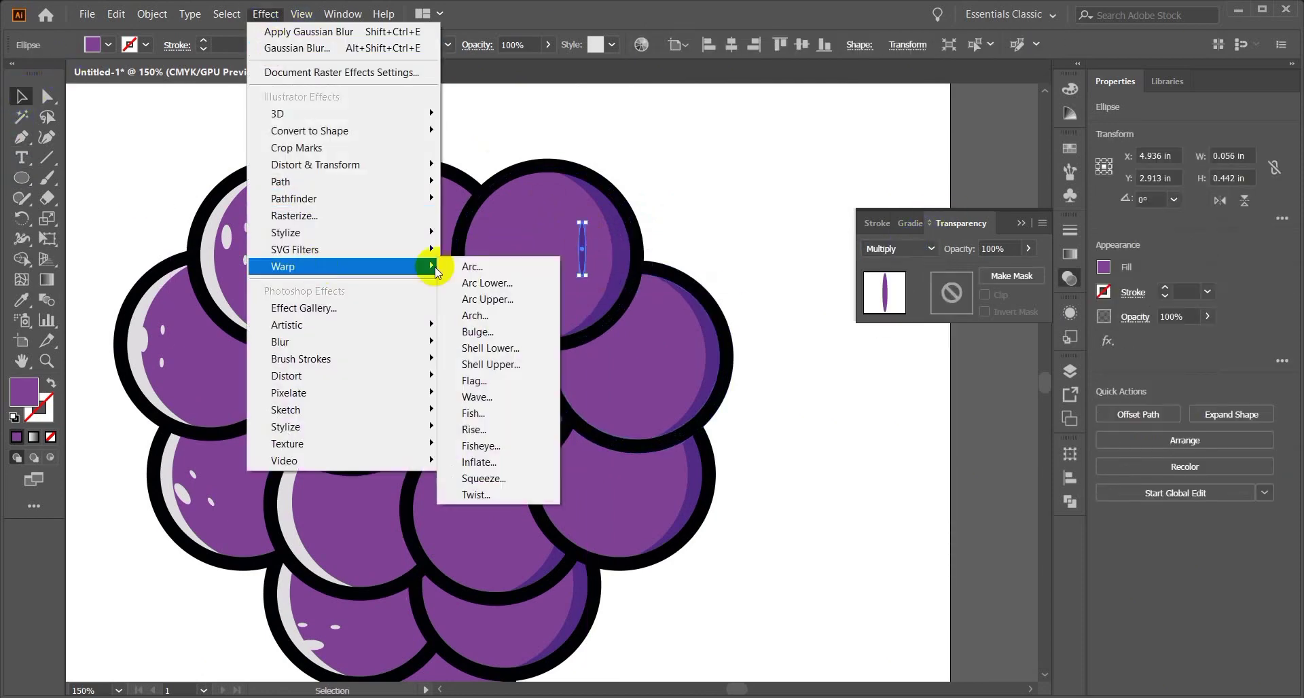
pyautogui.click(475, 266)
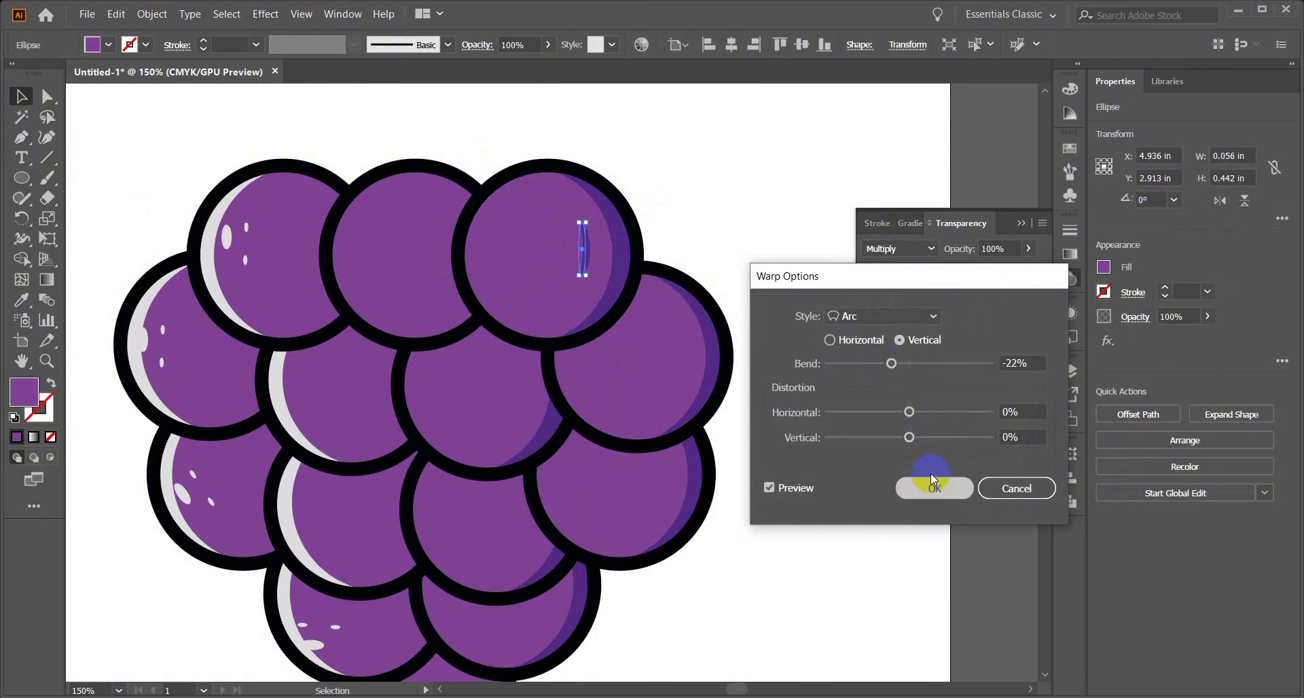
pyautogui.click(933, 487)
# Step: Try expanding the appearance of the warped ellipse on the top-right grape
pyautogui.click(189, 13)
pyautogui.moveTo(153, 14)
pyautogui.click(187, 204)
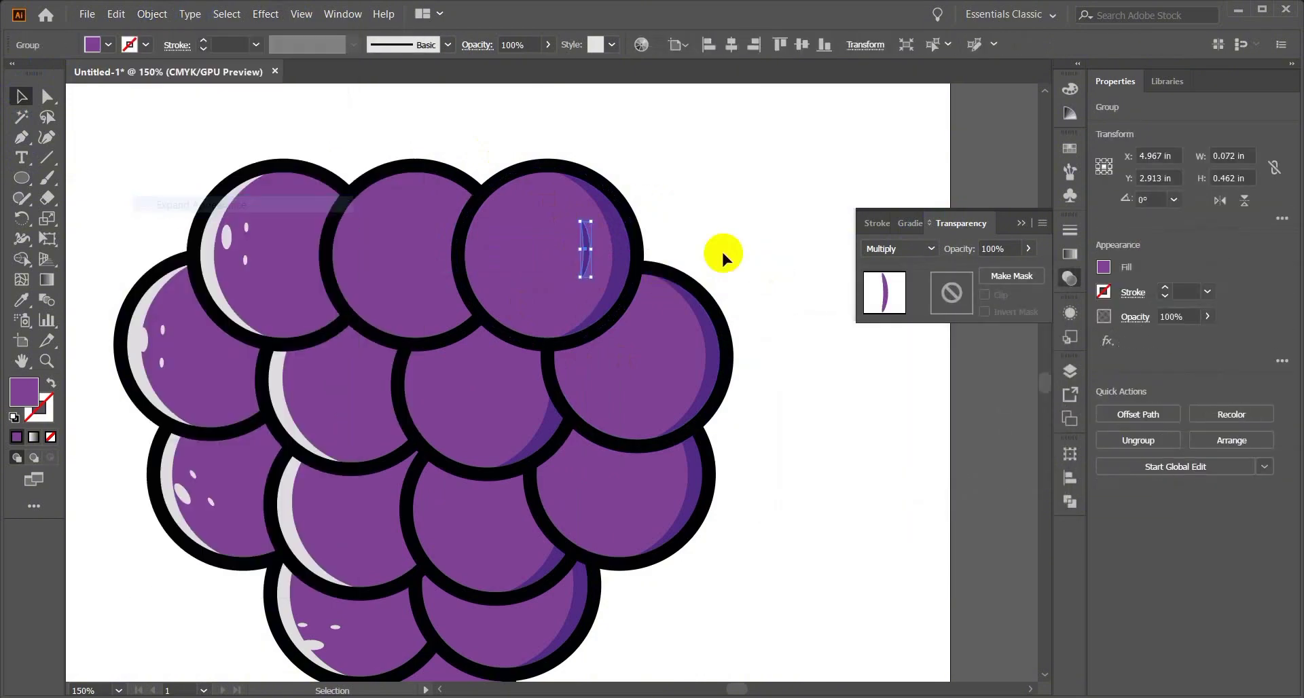
pyautogui.click(722, 253)
# Step: Try rotating the curved mark on the top-right grape about 17° and copying it onto the second-row right grape
pyautogui.scroll(3, 594, 252)
pyautogui.moveTo(581, 281); pyautogui.dragTo(585, 262)
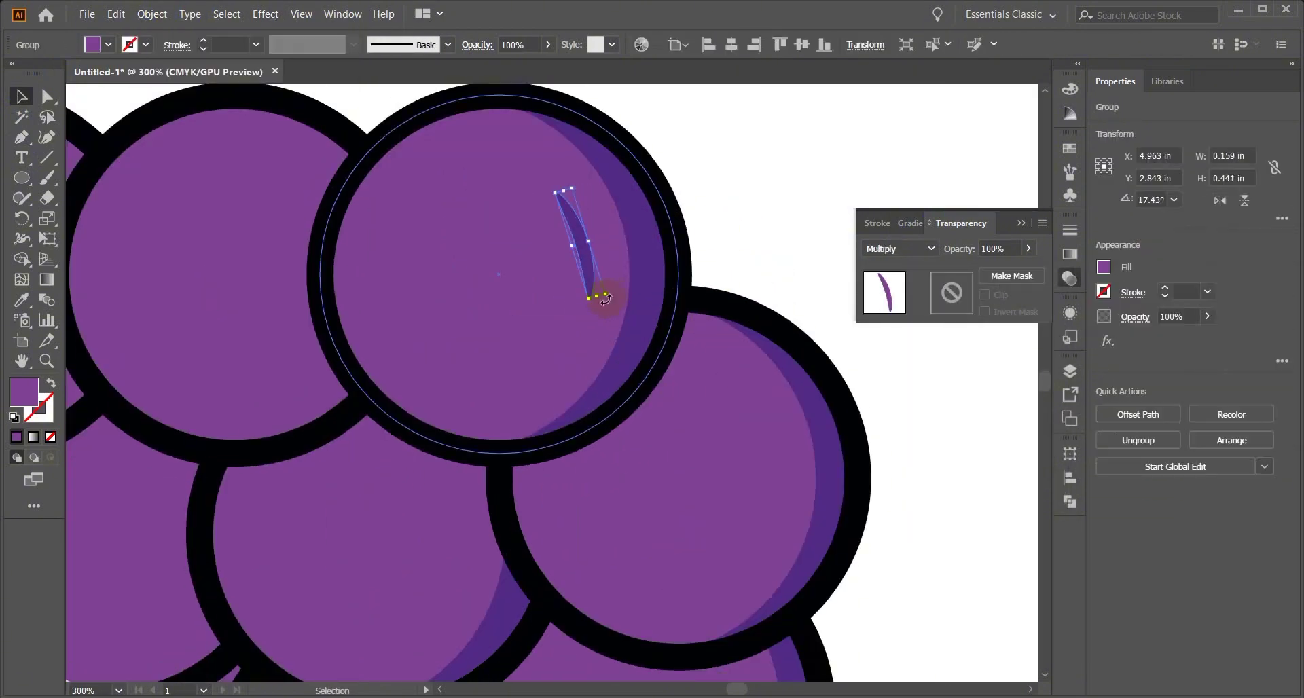
pyautogui.click(781, 198)
pyautogui.hotkey('ctrl', '0')
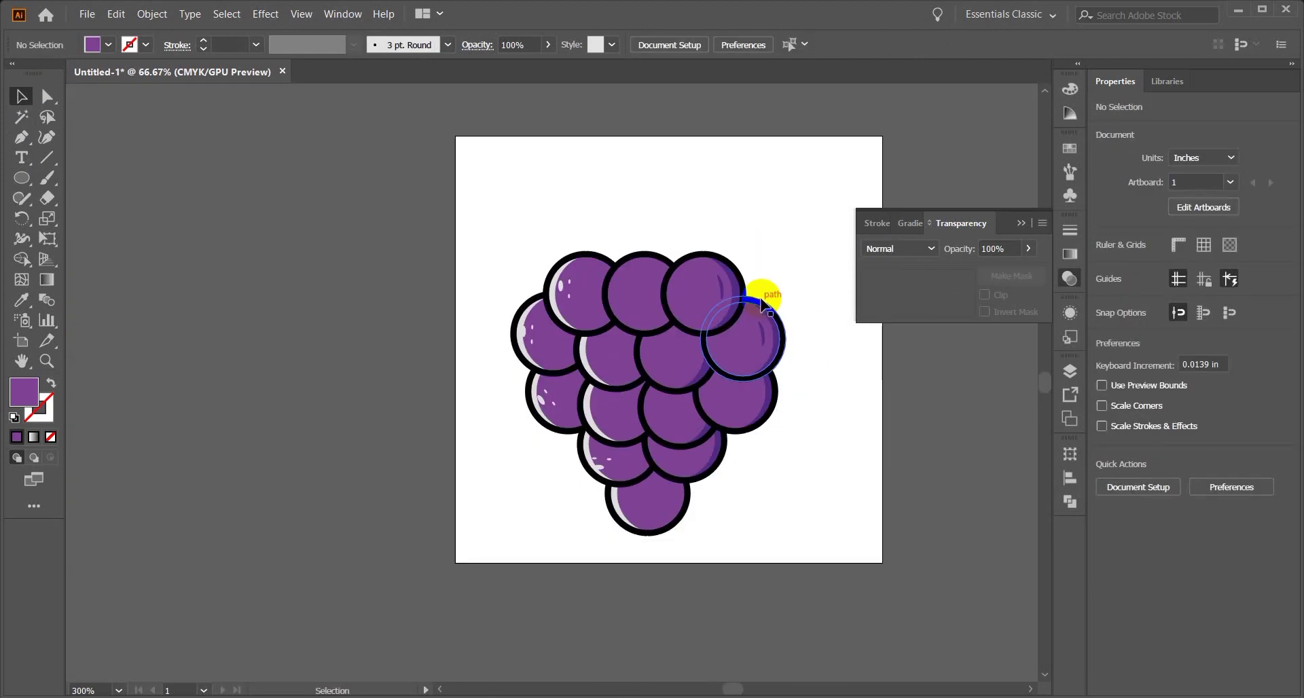
# Step: Undo the curved mark's copy, rotation and expanded appearance
pyautogui.hotkey('ctrl', 'z')
pyautogui.hotkey('ctrl', 'z')
pyautogui.hotkey('ctrl', 'z')
pyautogui.hotkey('ctrl', '0')
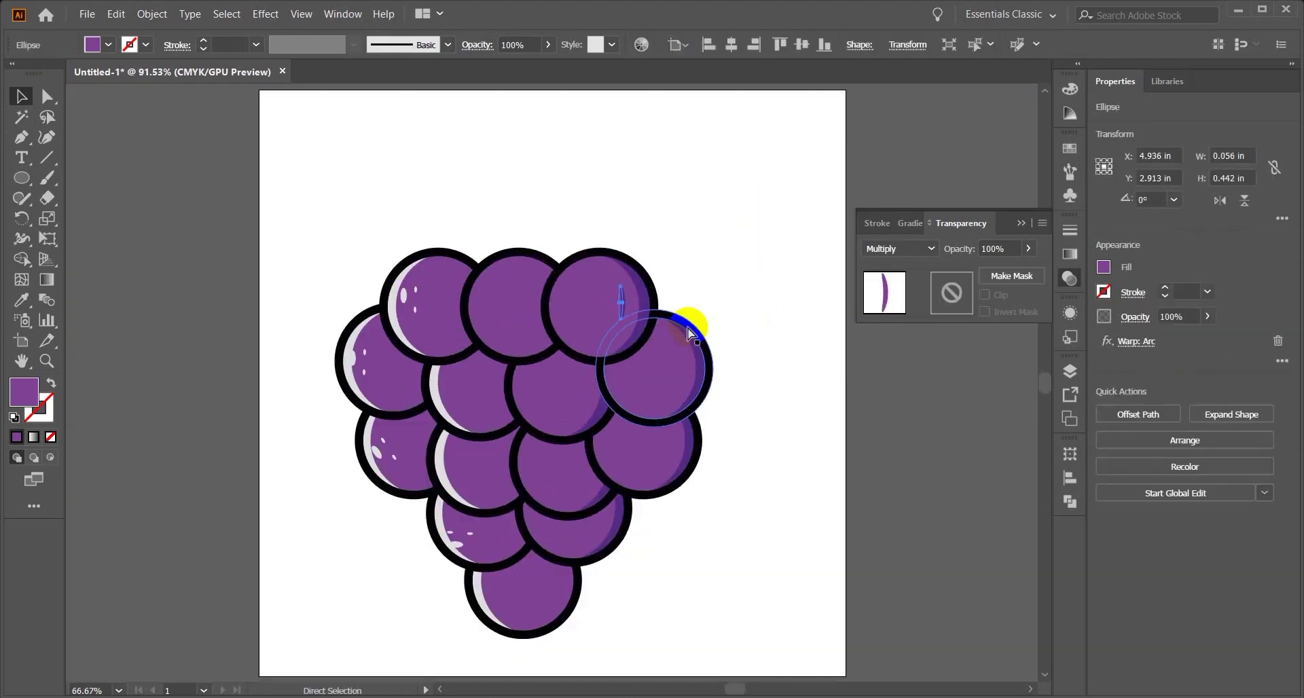
# Step: Undo the Arc warp on the narrow ellipse and move the ellipse about 0.03 in right and 0.01 in up
pyautogui.scroll(5, 637, 319)
pyautogui.hotkey('ctrl', 'shift', 'a')
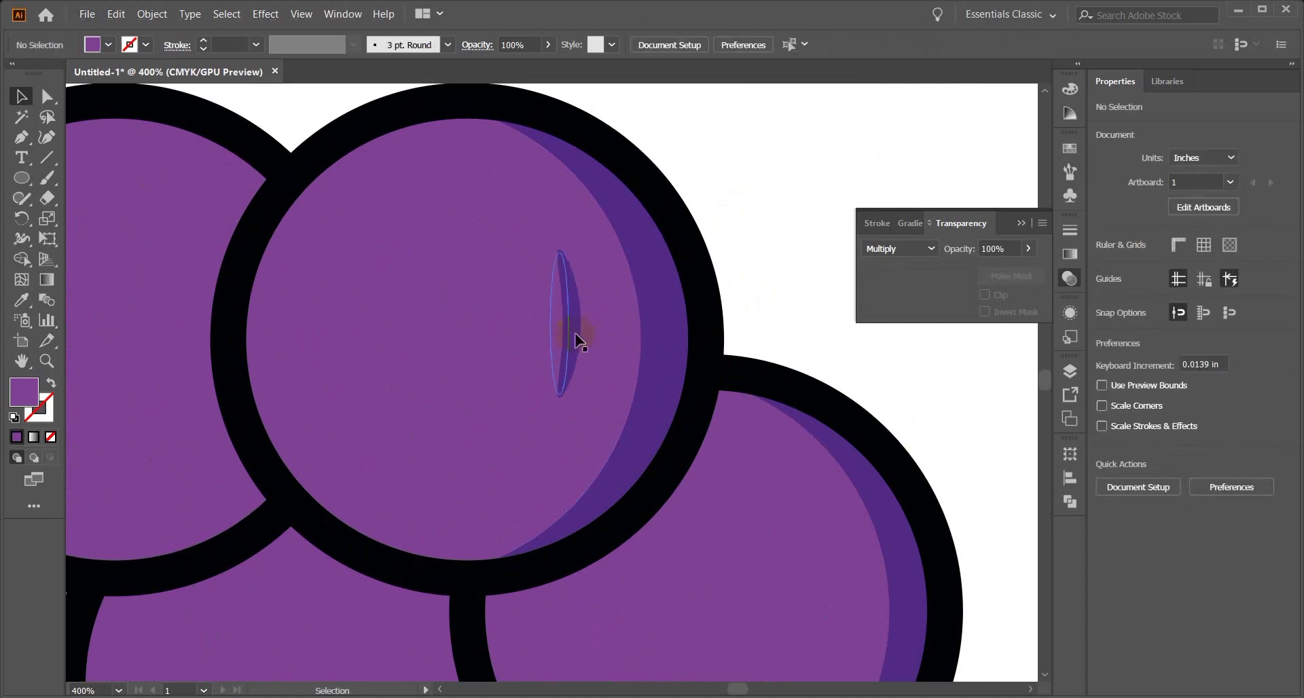
pyautogui.moveTo(580, 328); pyautogui.dragTo(579, 327)
pyautogui.click(152, 13)
pyautogui.moveTo(266, 14)
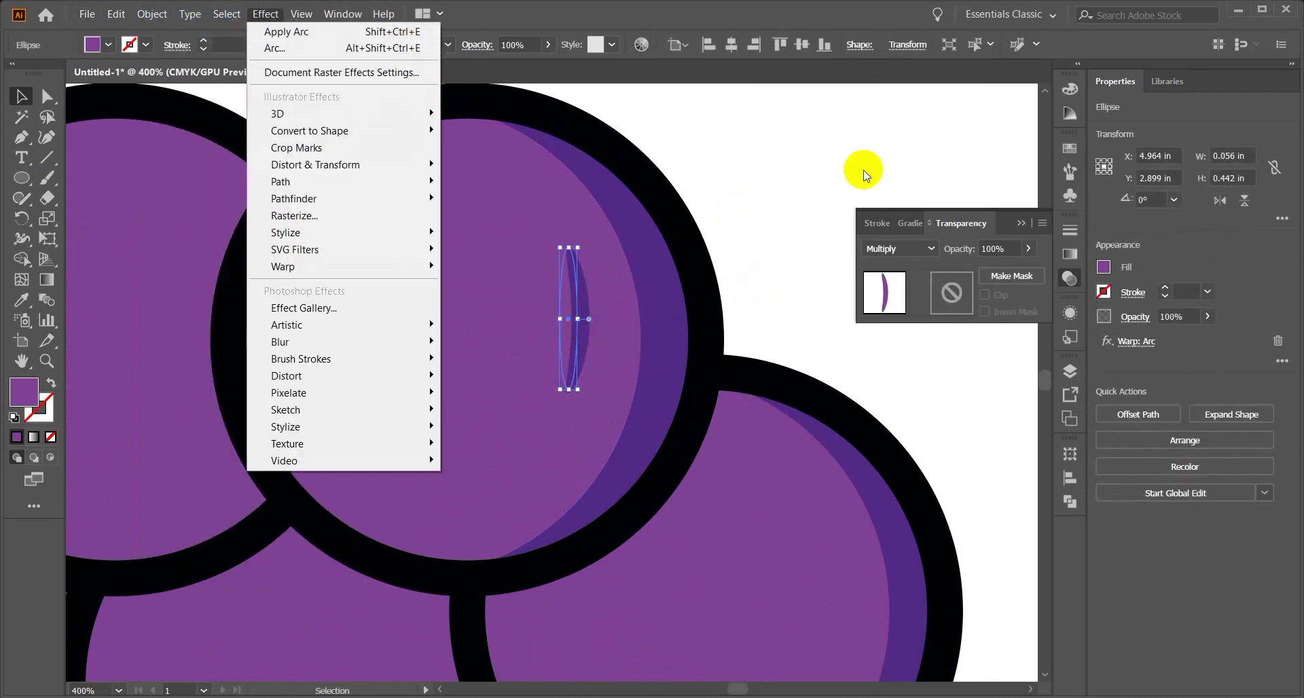
pyautogui.press('Escape')
pyautogui.hotkey('ctrl', 'z')
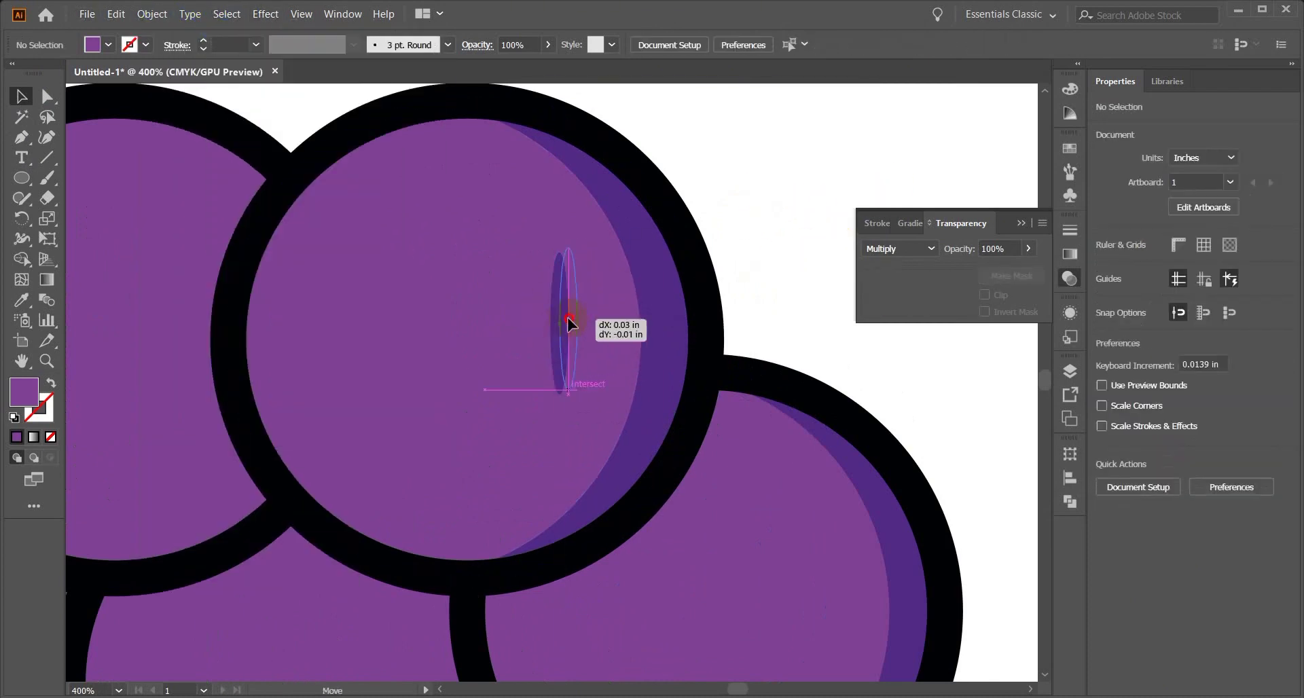
# Step: Set the narrow ellipse's blend mode to Normal and move it off the top-right grape onto the white area beside it
pyautogui.click(905, 252)
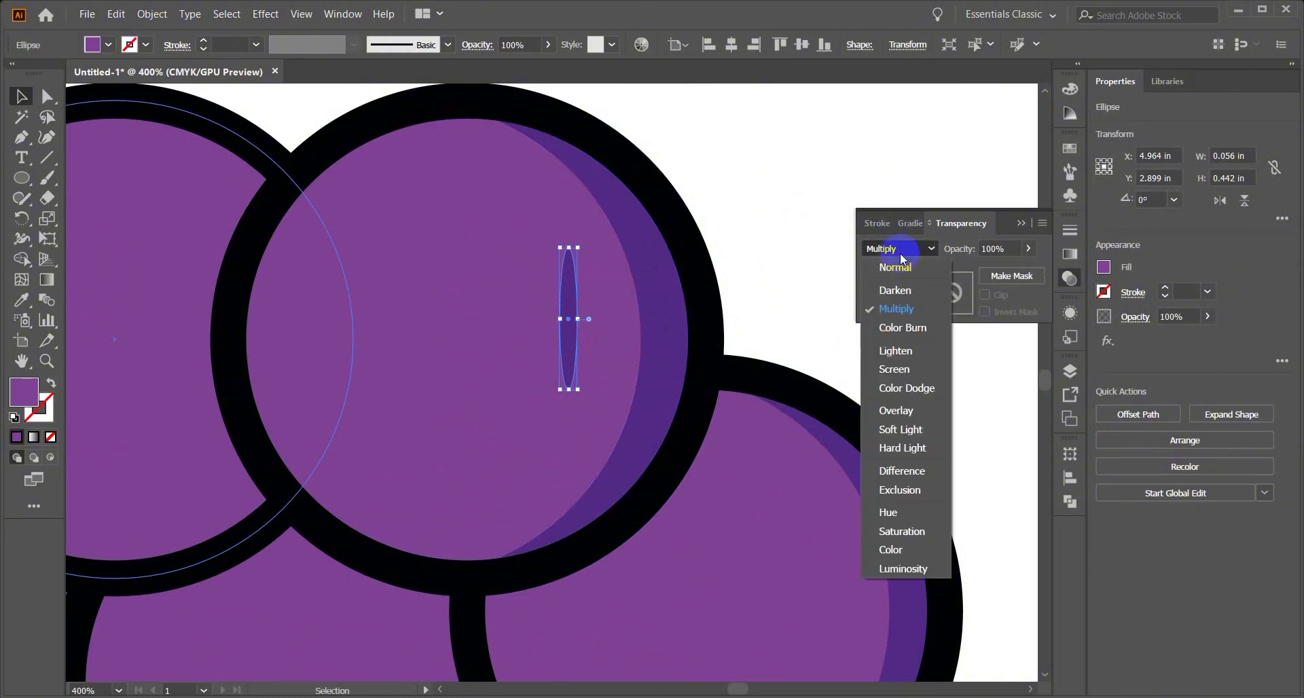
pyautogui.click(895, 268)
pyautogui.click(636, 326)
pyautogui.click(563, 328)
pyautogui.moveTo(556, 319); pyautogui.dragTo(761, 280)
# Step: Apply a vertical Arc warp with a -40% bend to the narrow ellipse and expand its appearance
pyautogui.click(267, 13)
pyautogui.click(343, 265)
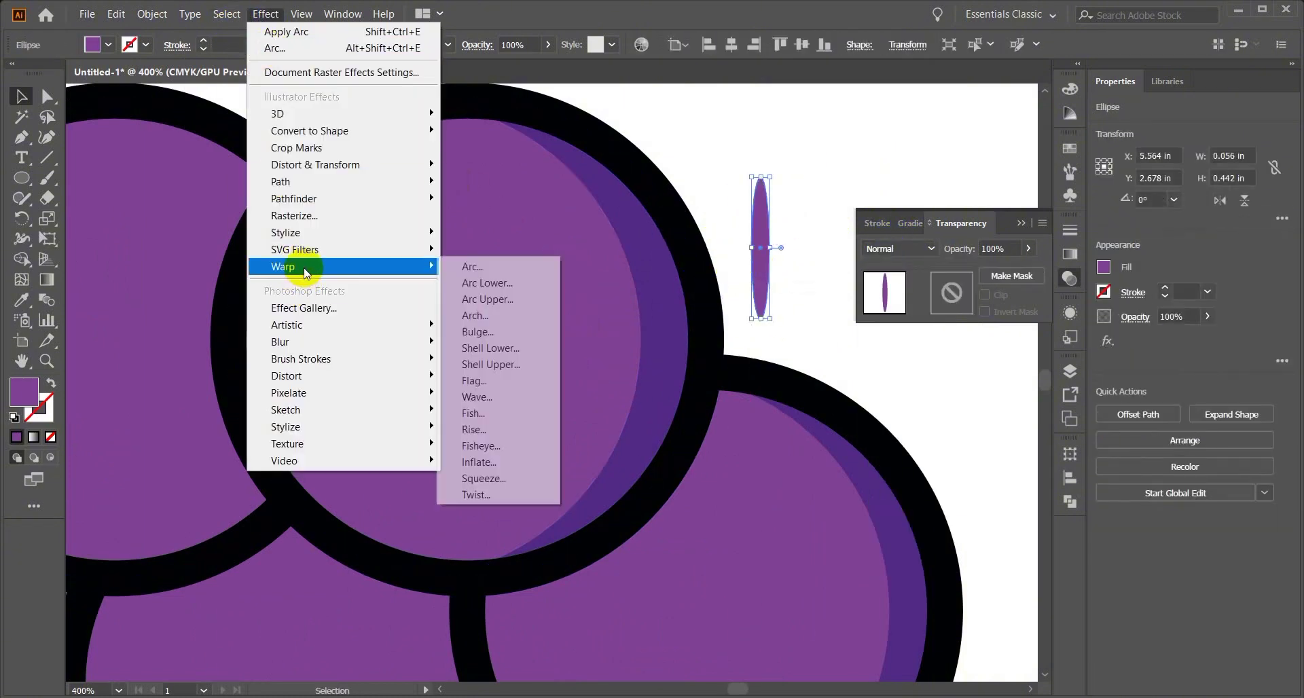
pyautogui.click(468, 265)
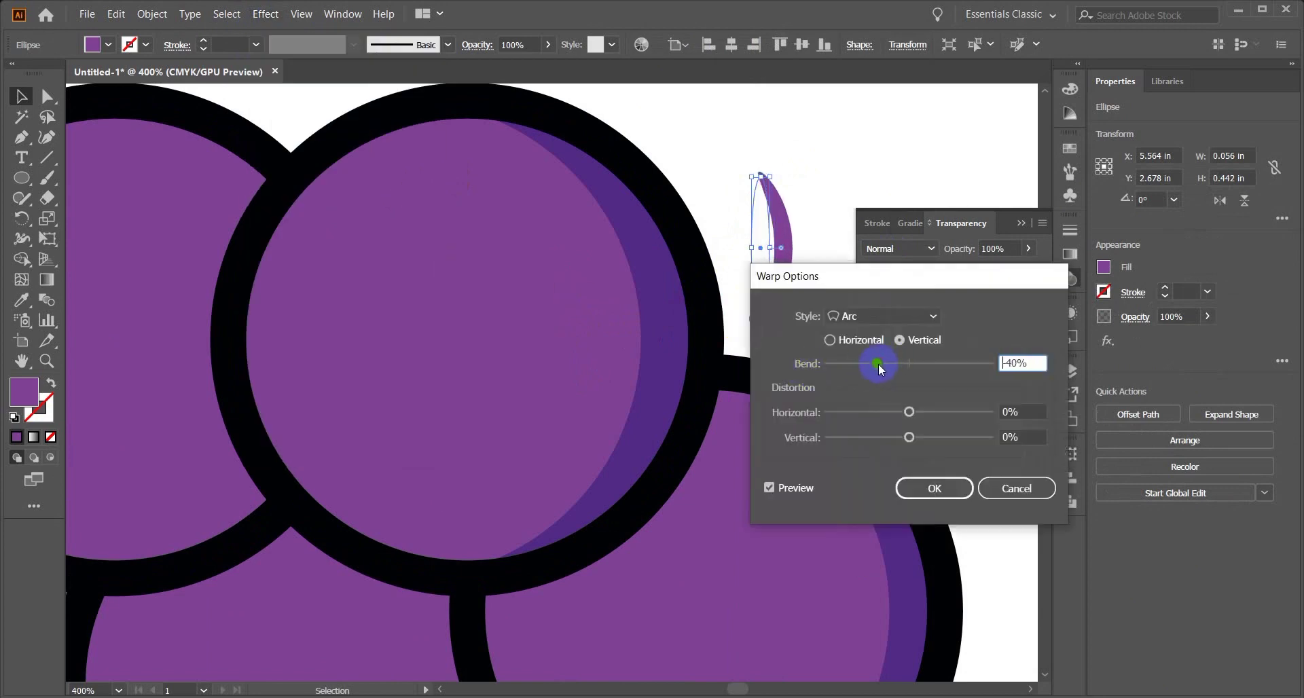
pyautogui.press('Return')
pyautogui.click(152, 14)
pyautogui.click(225, 203)
pyautogui.click(771, 146)
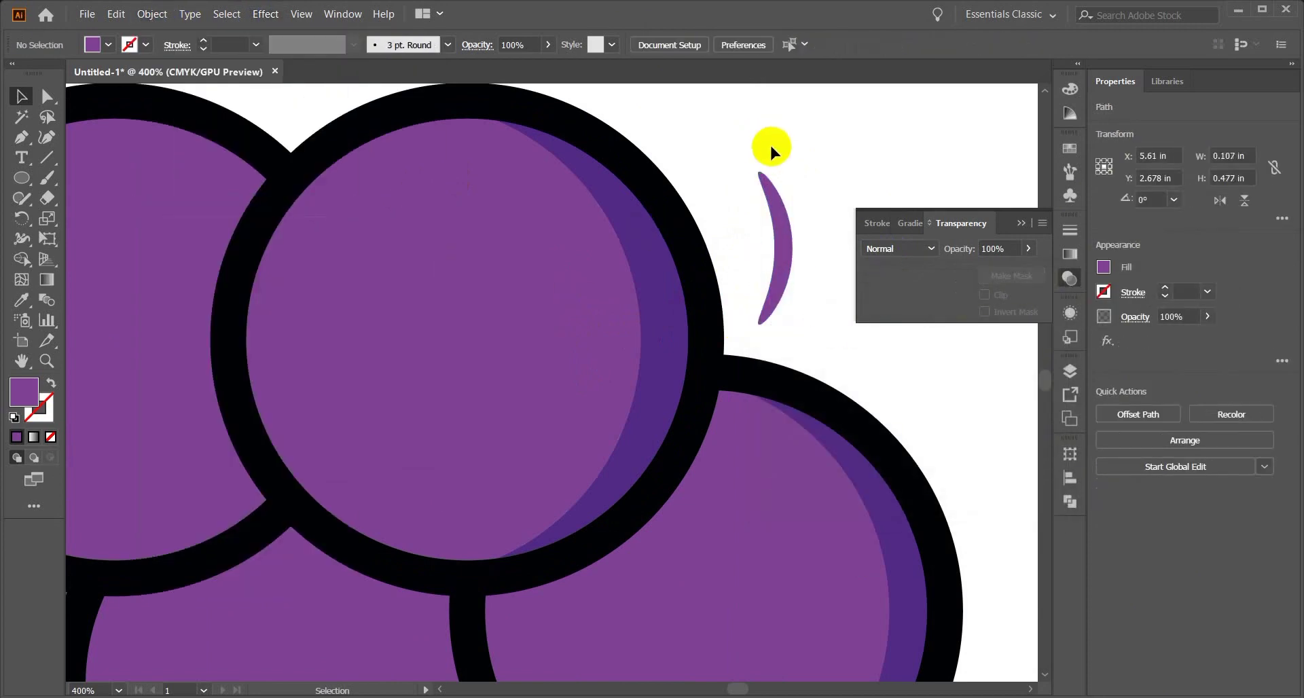
# Step: Move the curved mark onto the top-right grape's dark crescent and copy it onto the second-row right grape's crescent
pyautogui.moveTo(780, 259); pyautogui.dragTo(663, 339)
pyautogui.click(765, 239)
pyautogui.moveTo(756, 351); pyautogui.dragTo(609, 319)
pyautogui.click(517, 328)
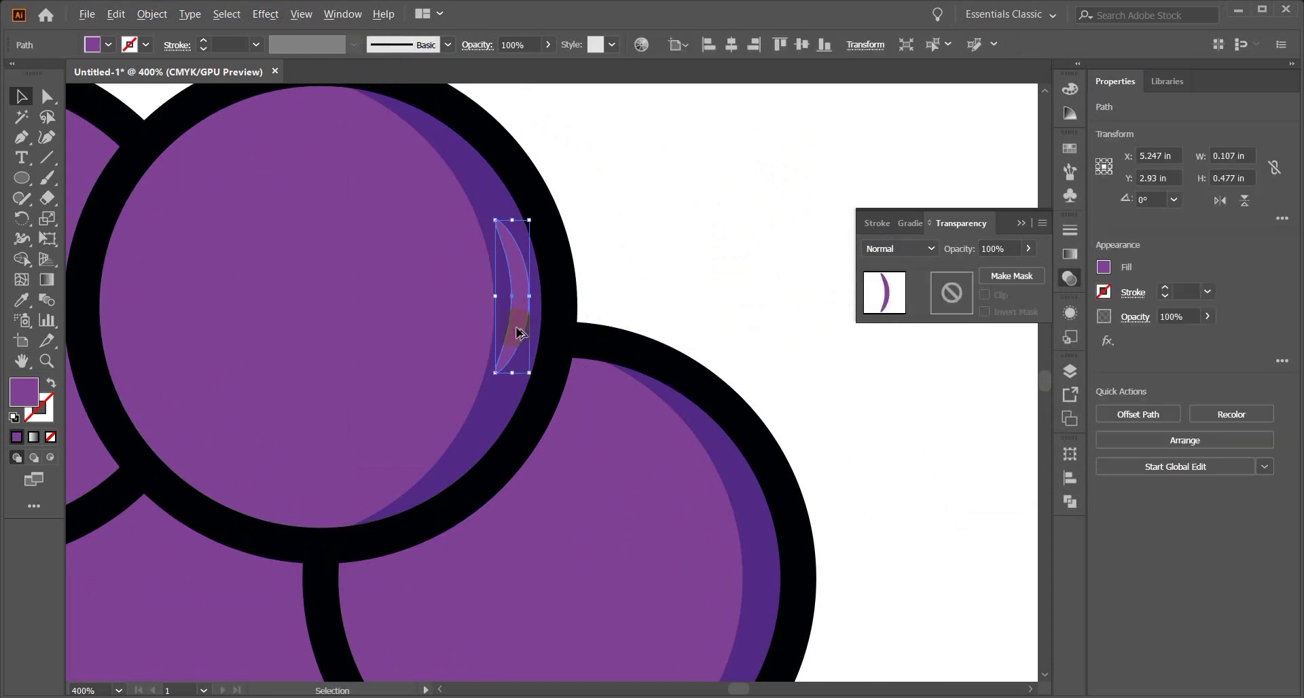
pyautogui.moveTo(759, 620); pyautogui.dragTo(760, 620)
pyautogui.click(853, 589)
# Step: Shrink the curved marks on the top-right and second-row right grapes and center them within their dark crescents
pyautogui.scroll(-4, 780, 578)
pyautogui.scroll(4, 702, 506)
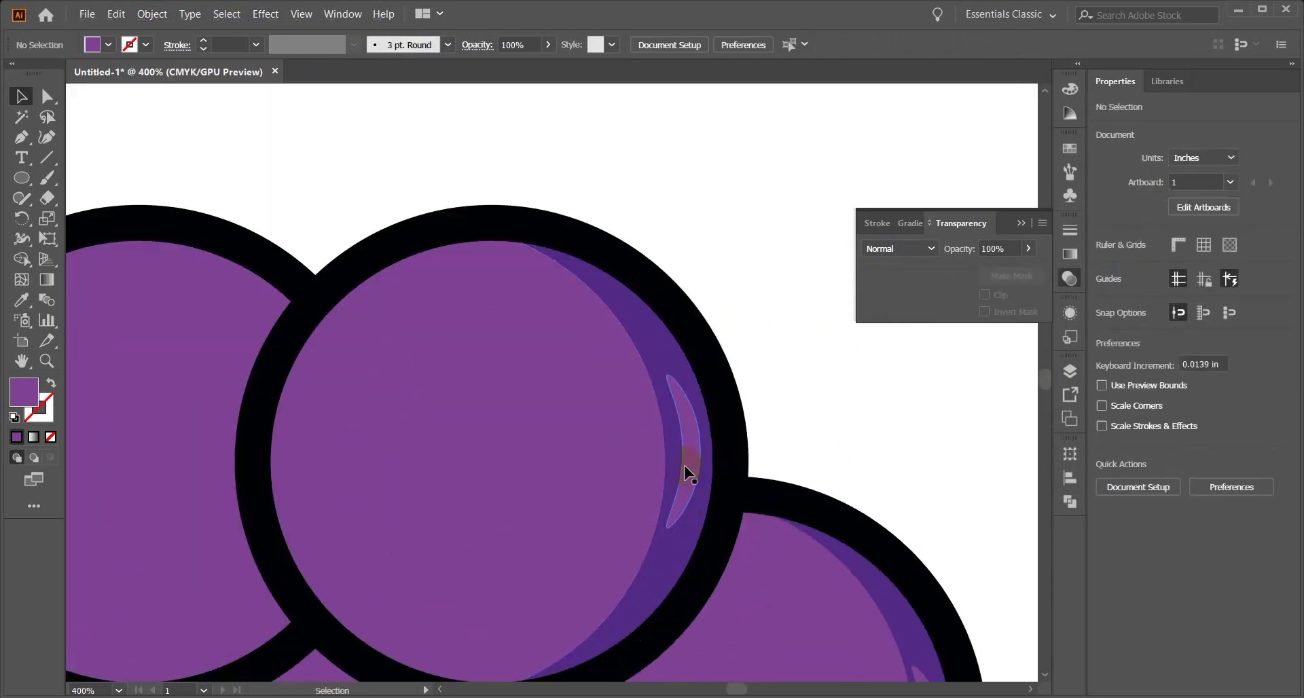
pyautogui.click(688, 469)
pyautogui.moveTo(701, 451); pyautogui.dragTo(696, 456)
pyautogui.click(879, 479)
pyautogui.scroll(-7, 879, 478)
pyautogui.hscroll(10, 879, 479)
pyautogui.scroll(-11, 876, 476)
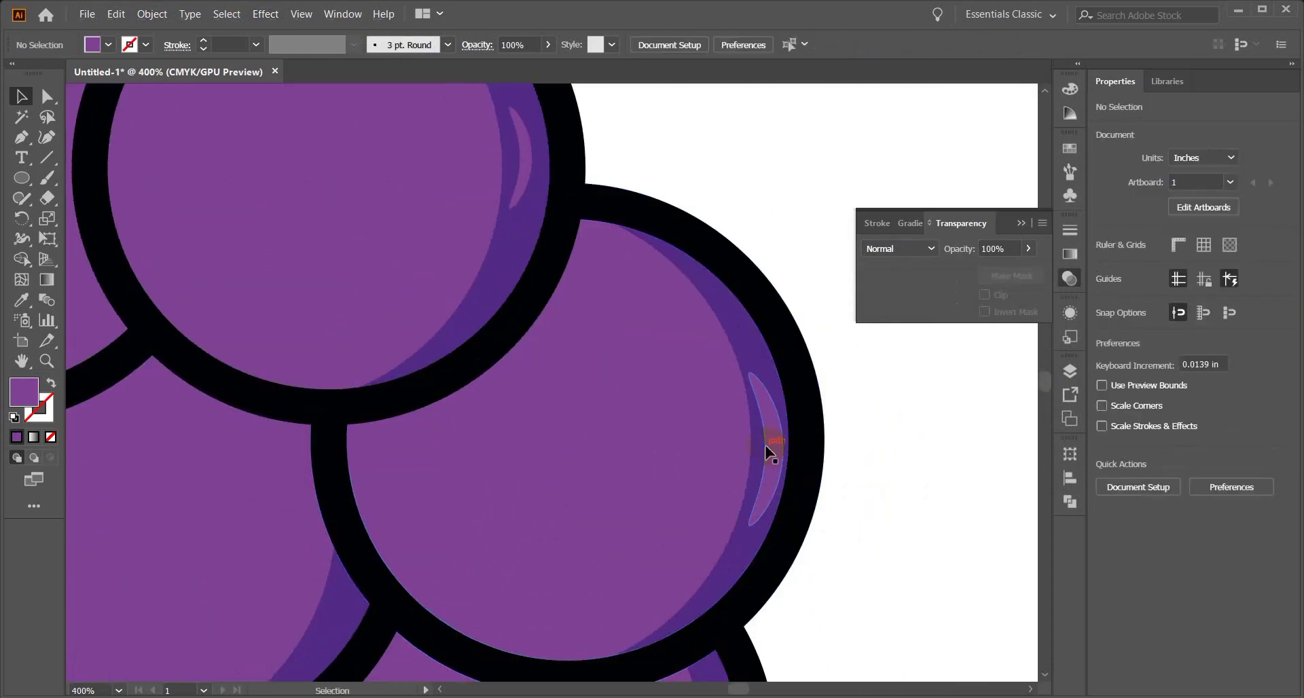
pyautogui.click(770, 449)
pyautogui.moveTo(777, 454); pyautogui.dragTo(776, 454)
pyautogui.click(847, 474)
# Step: Copy the light gray crescent onto the left edges of the top-middle grape and the second-row third grape
pyautogui.scroll(-2, 847, 474)
pyautogui.hscroll(-3, 747, 467)
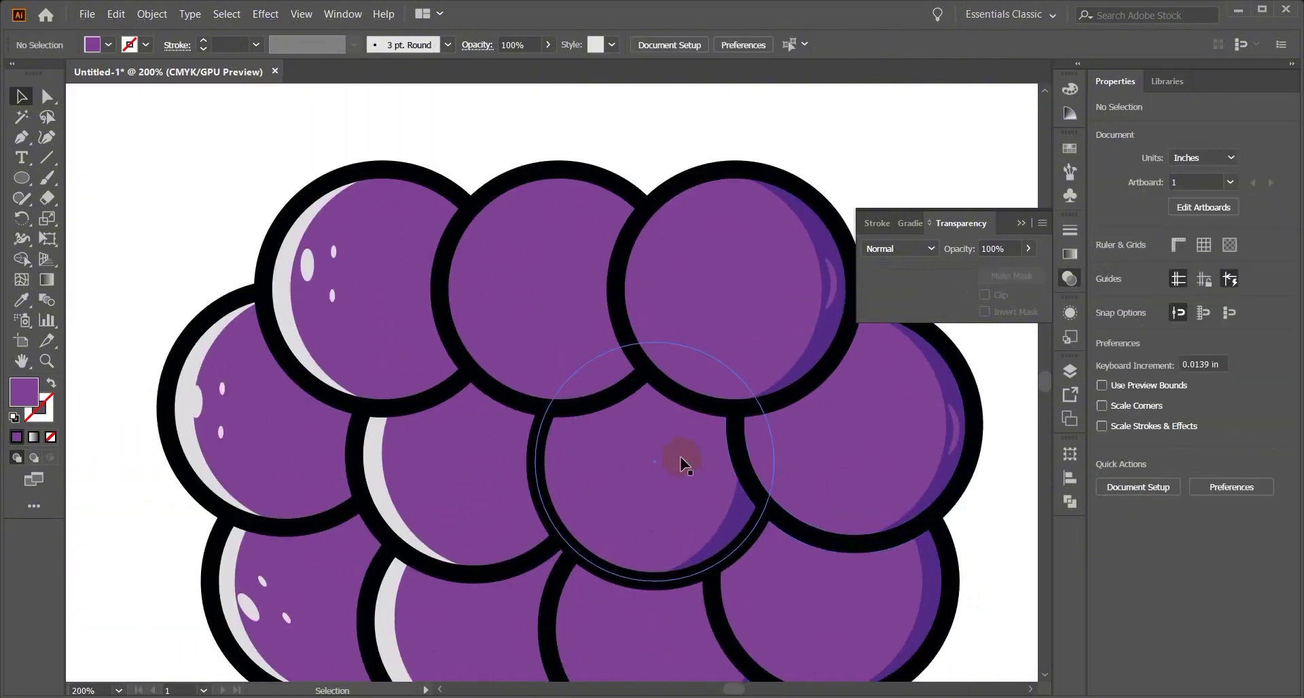
pyautogui.hscroll(1, 681, 460)
pyautogui.click(241, 322)
pyautogui.moveTo(413, 330); pyautogui.dragTo(416, 330)
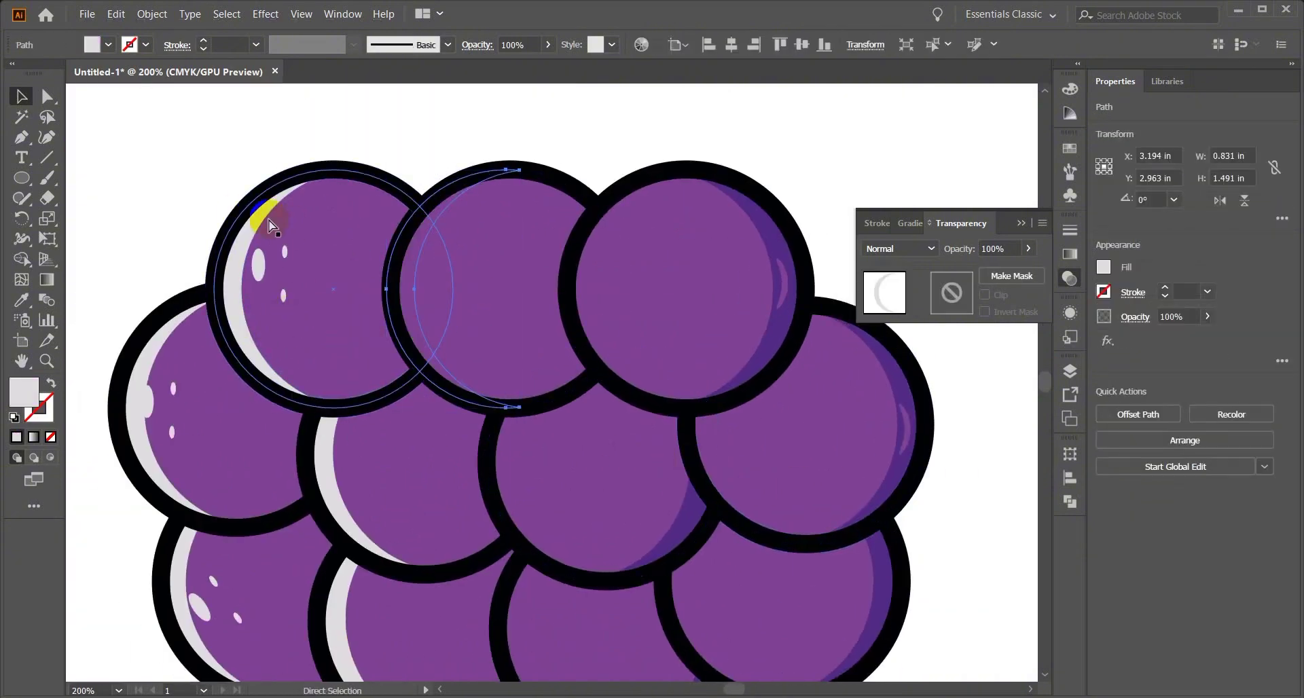
pyautogui.click(166, 170)
pyautogui.scroll(-3, 443, 212)
pyautogui.moveTo(407, 233); pyautogui.dragTo(516, 421)
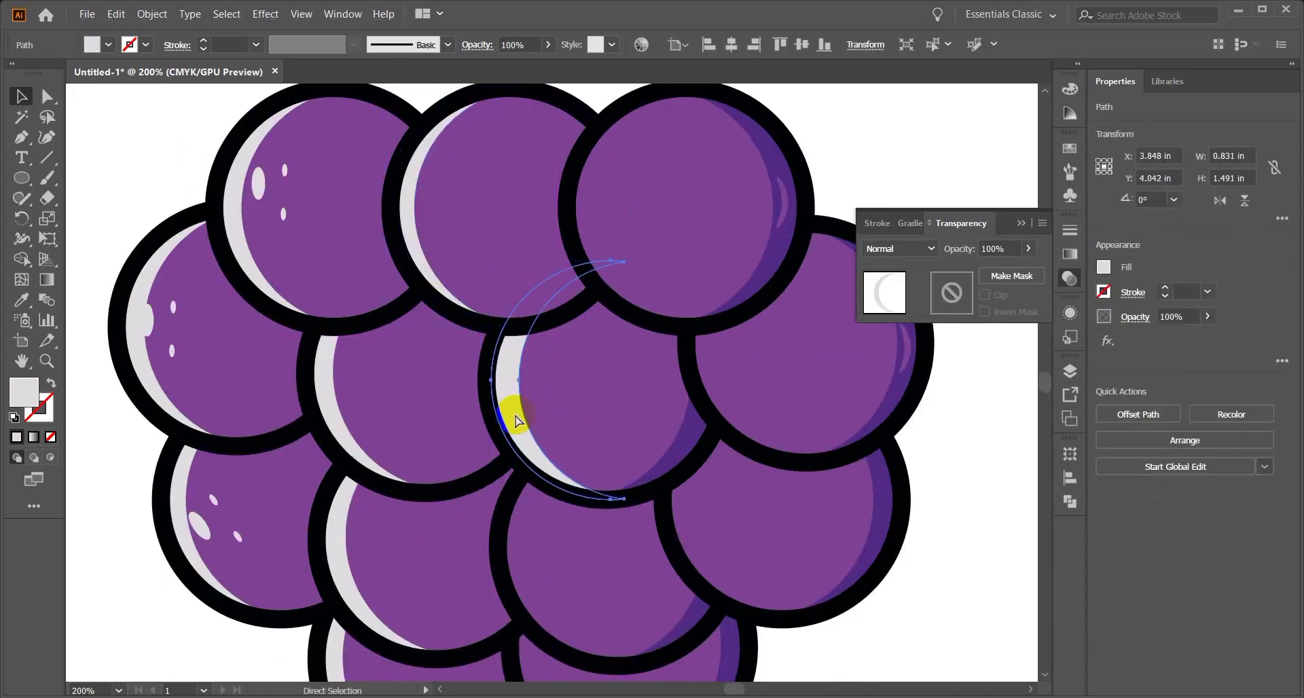
# Step: Copy the light gray crescent onto the third-row third grape and the fourth-row right grape, placing each behind the overlapping grapes
pyautogui.scroll(-3, 926, 532)
pyautogui.hscroll(2, 926, 532)
pyautogui.moveTo(437, 290); pyautogui.dragTo(446, 486)
pyautogui.hotkey('ctrl', '[')
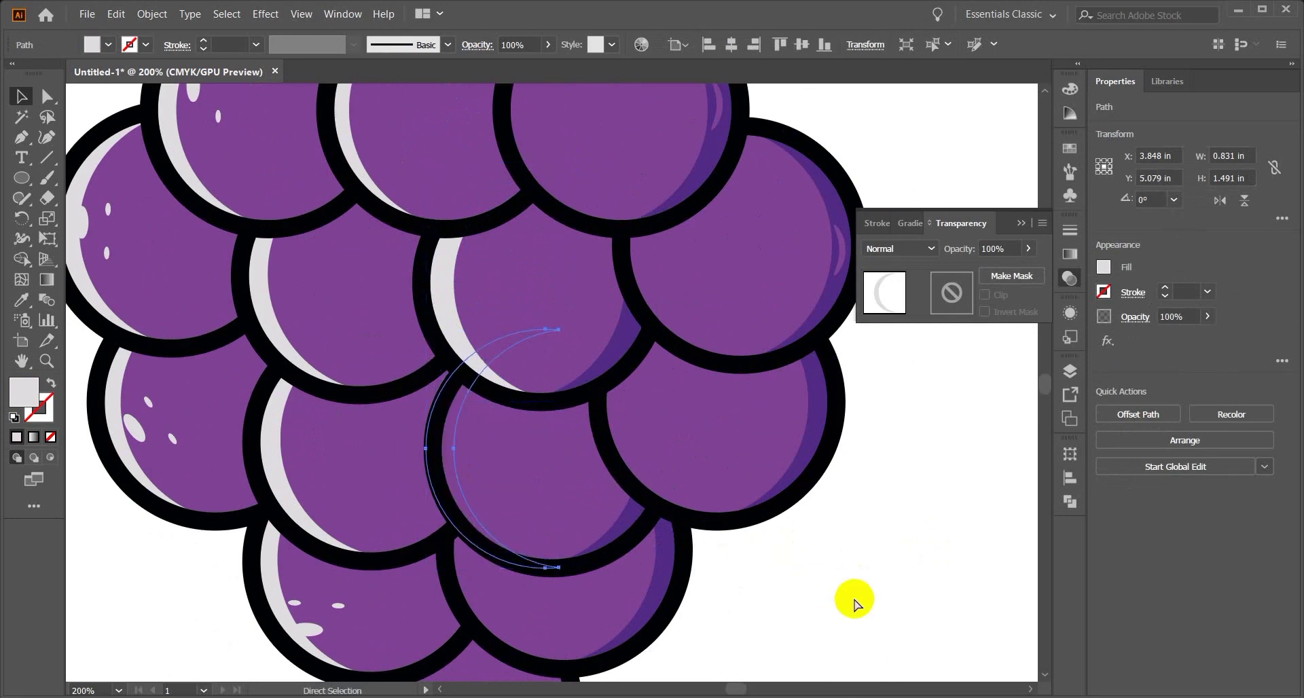
pyautogui.click(875, 614)
pyautogui.moveTo(445, 315); pyautogui.dragTo(456, 412)
pyautogui.click(833, 578)
# Step: Copy the dark Multiply crescent from the fourth-row right grape onto the right edge of the bottom grape
pyautogui.scroll(-4, 830, 574)
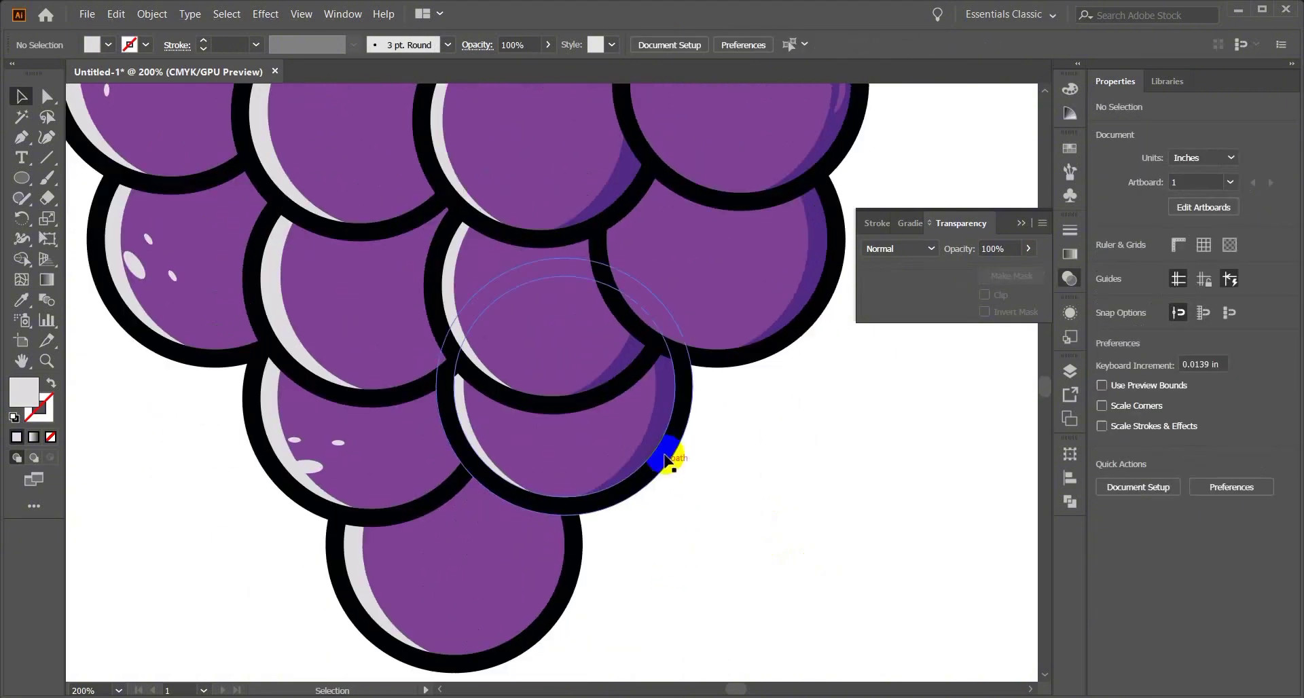
pyautogui.click(656, 451)
pyautogui.scroll(-2, 644, 372)
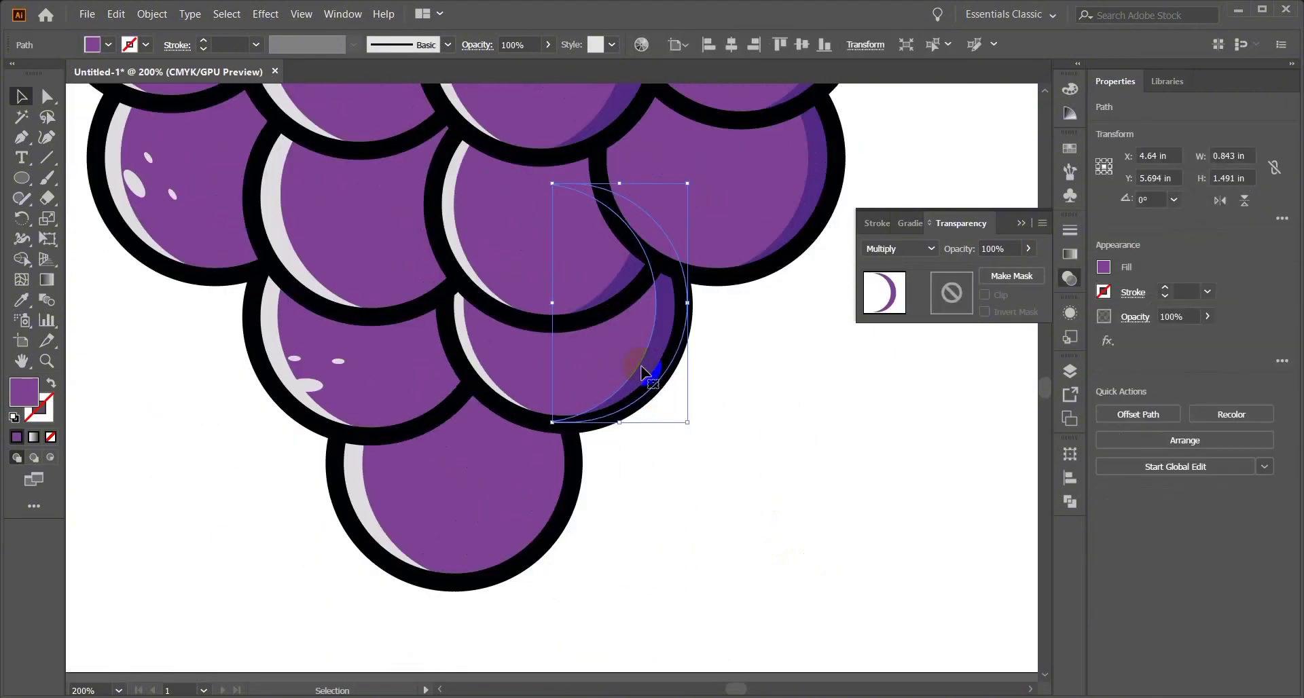
pyautogui.moveTo(642, 373); pyautogui.dragTo(530, 533)
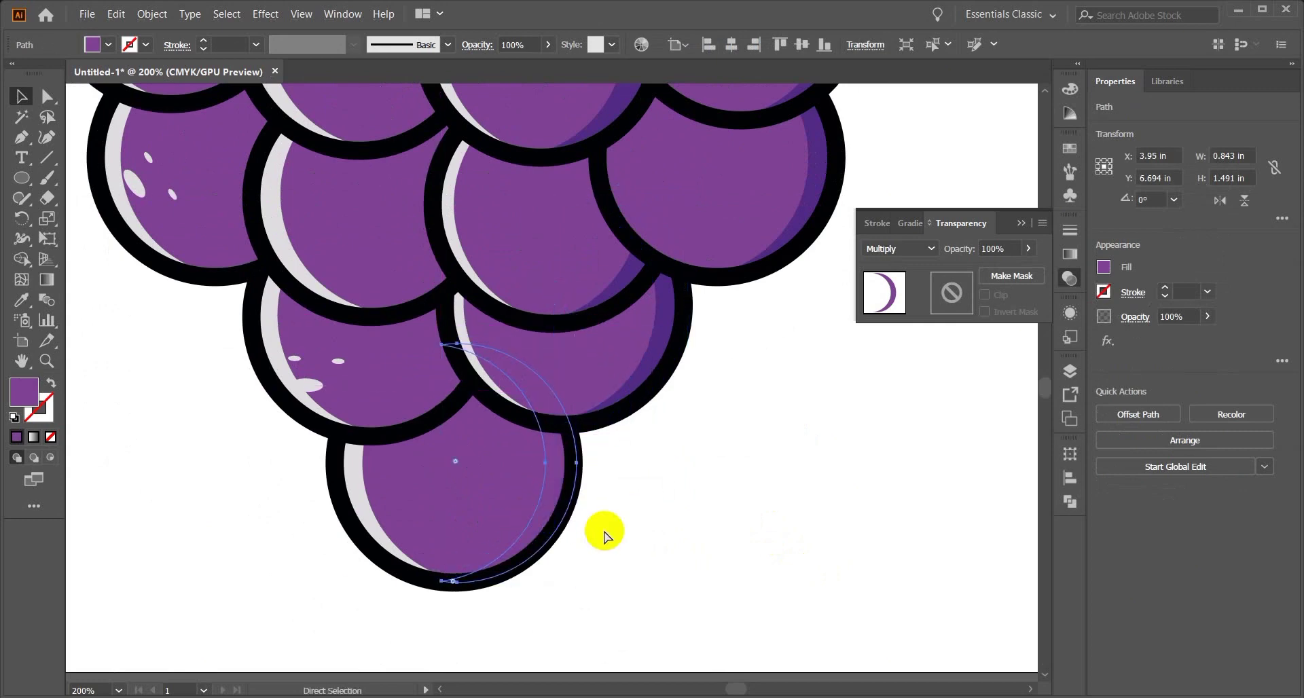
pyautogui.click(604, 530)
# Step: Draw a narrow ellipse about 0.04 × 0.216 in on the top-right grape and give it the dark crescent's Multiply appearance
pyautogui.scroll(2, 603, 530)
pyautogui.scroll(-2, 604, 532)
pyautogui.scroll(3, 606, 536)
pyautogui.scroll(1, 679, 390)
pyautogui.click(26, 178)
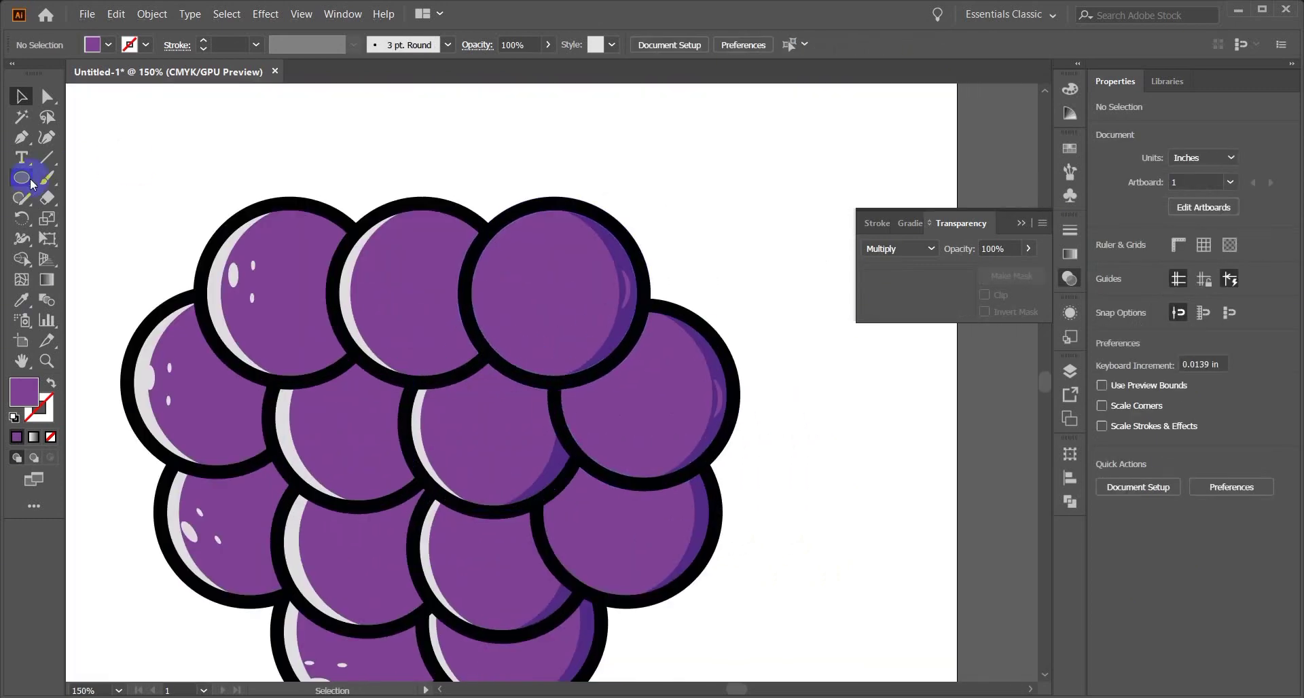
pyautogui.scroll(1, 547, 262)
pyautogui.moveTo(574, 282); pyautogui.dragTo(575, 289)
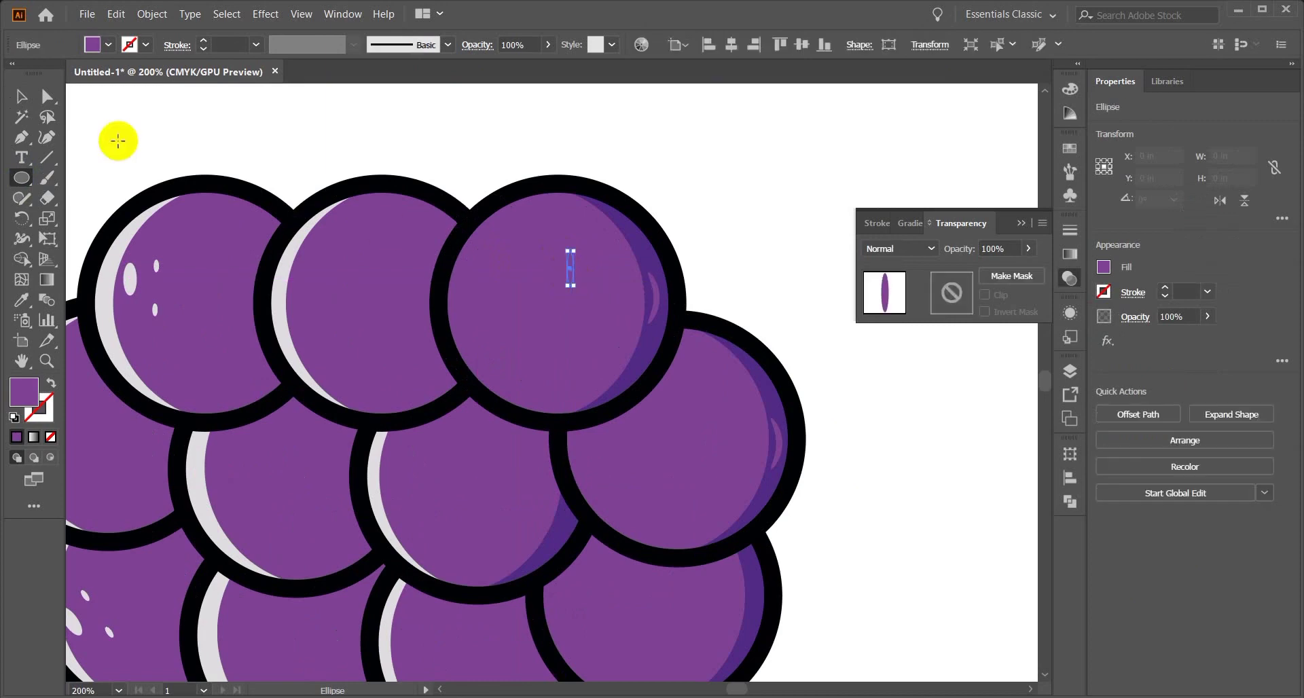
pyautogui.click(22, 300)
pyautogui.click(577, 245)
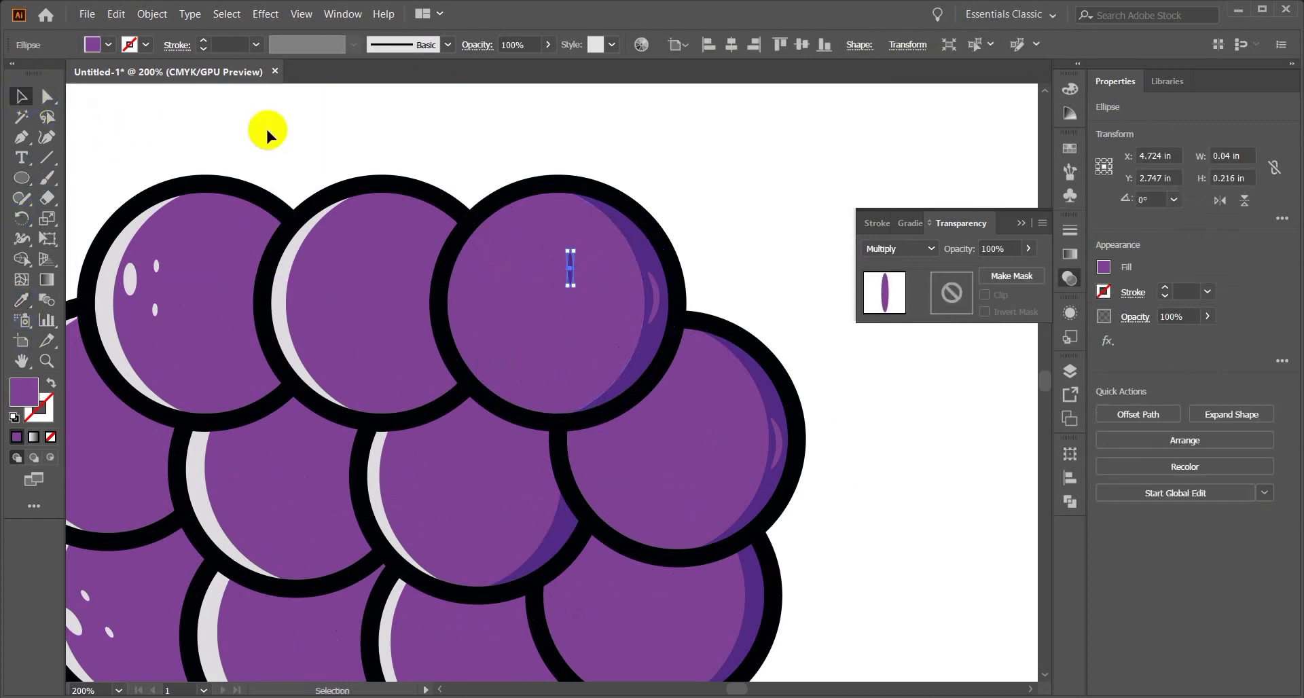
# Step: Shorten the narrow Multiply ellipse on the top-right grape to about 0.078 in high
pyautogui.scroll(5, 574, 284)
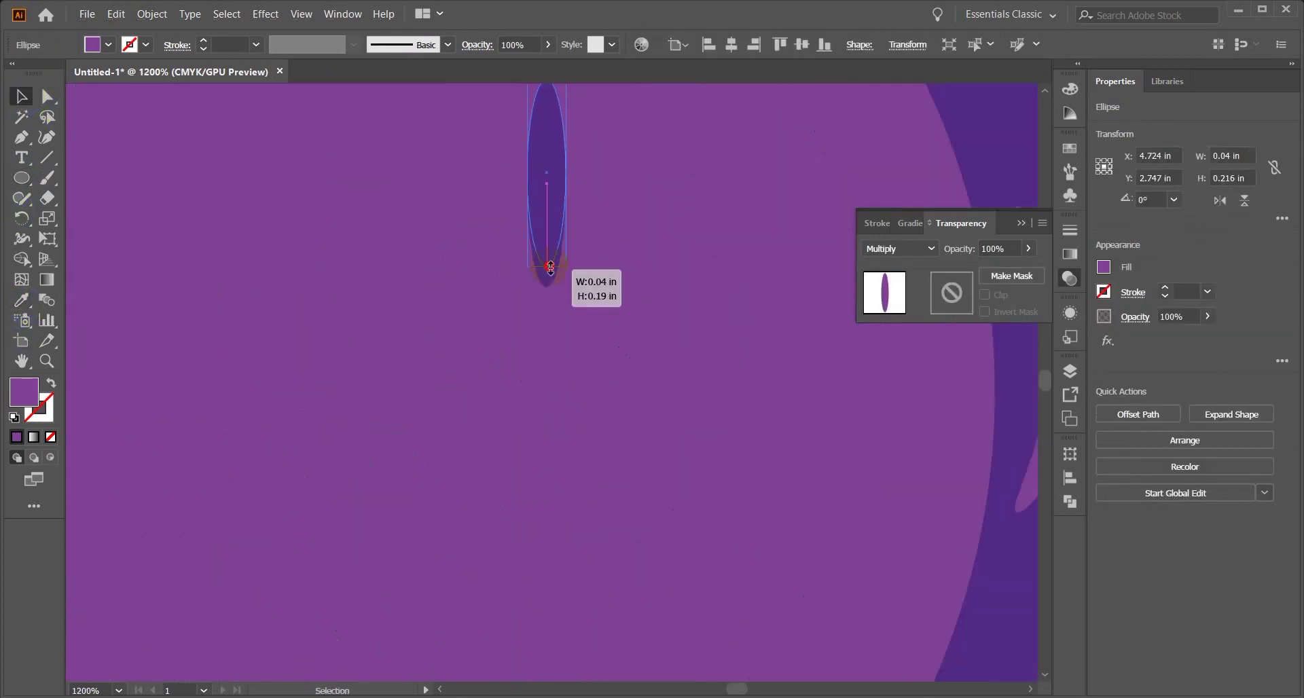
pyautogui.moveTo(551, 268); pyautogui.dragTo(597, 155)
pyautogui.scroll(-3, 561, 241)
pyautogui.click(781, 166)
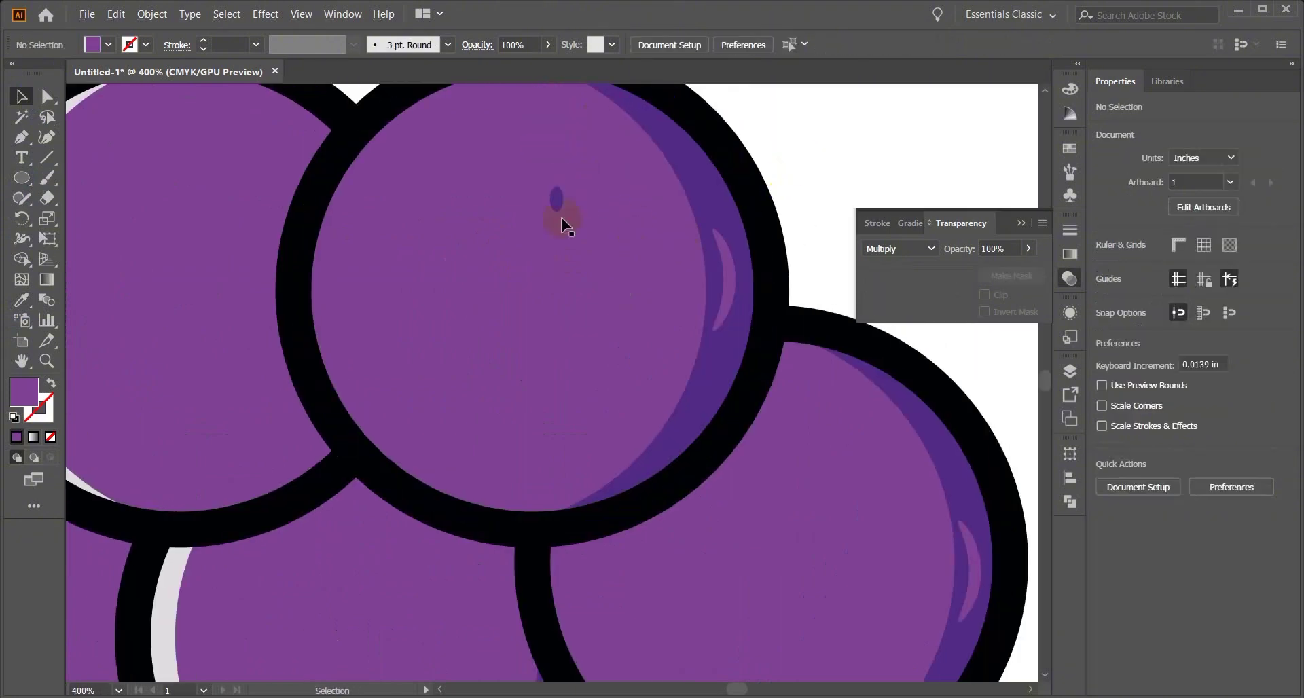
# Step: Copy the small dark ellipse lower on the top-right grape and onto the middle of the second-row right grape
pyautogui.click(556, 205)
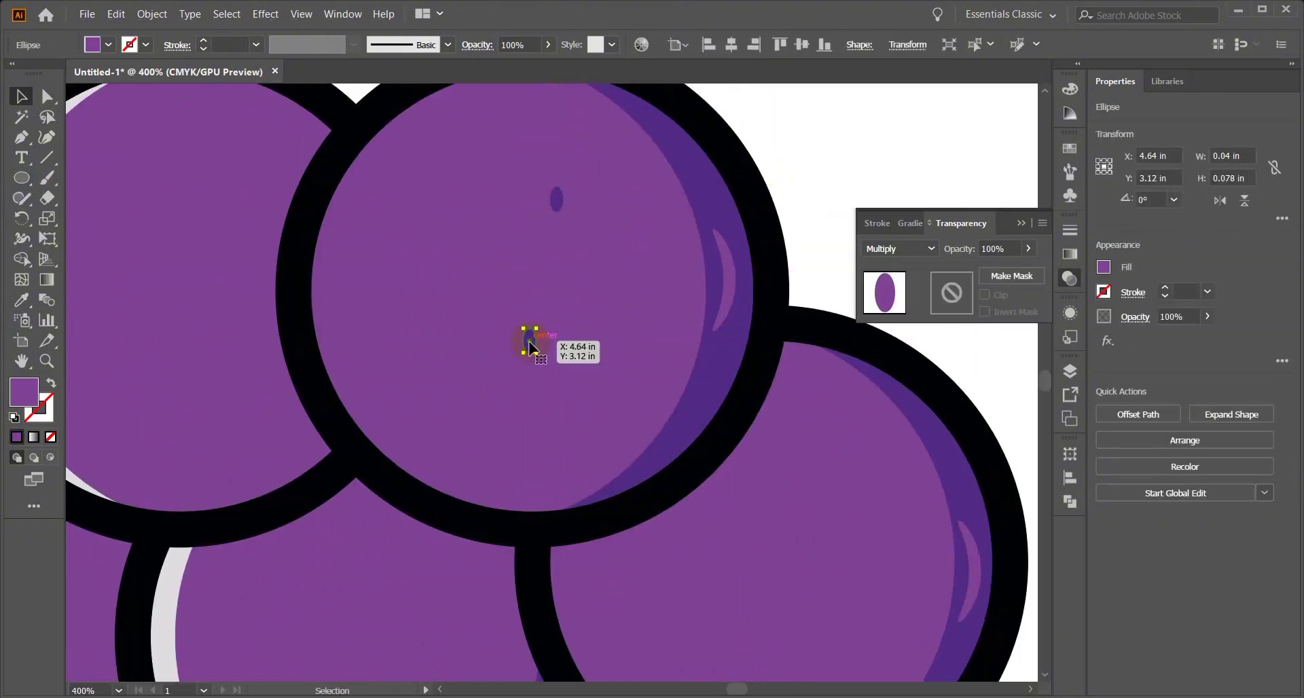
pyautogui.moveTo(693, 509); pyautogui.dragTo(777, 575)
pyautogui.scroll(-3, 691, 516)
pyautogui.scroll(-2, 734, 436)
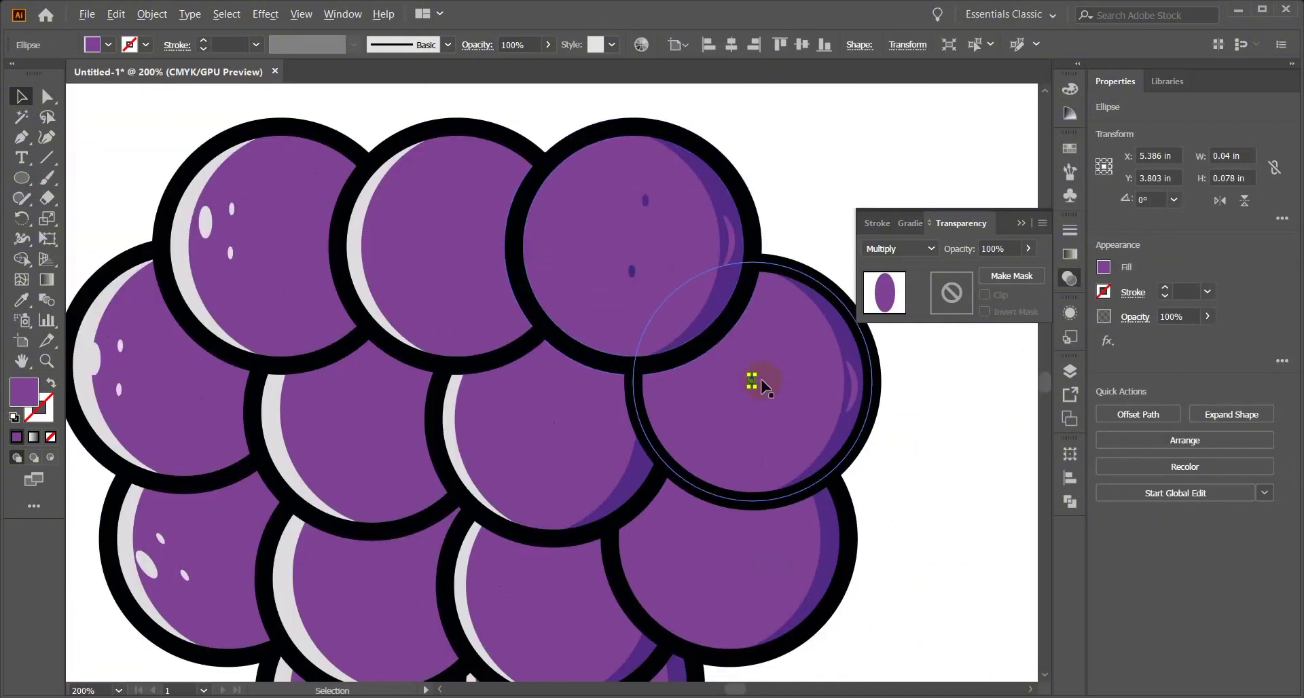
pyautogui.scroll(3, 754, 379)
pyautogui.scroll(-4, 757, 381)
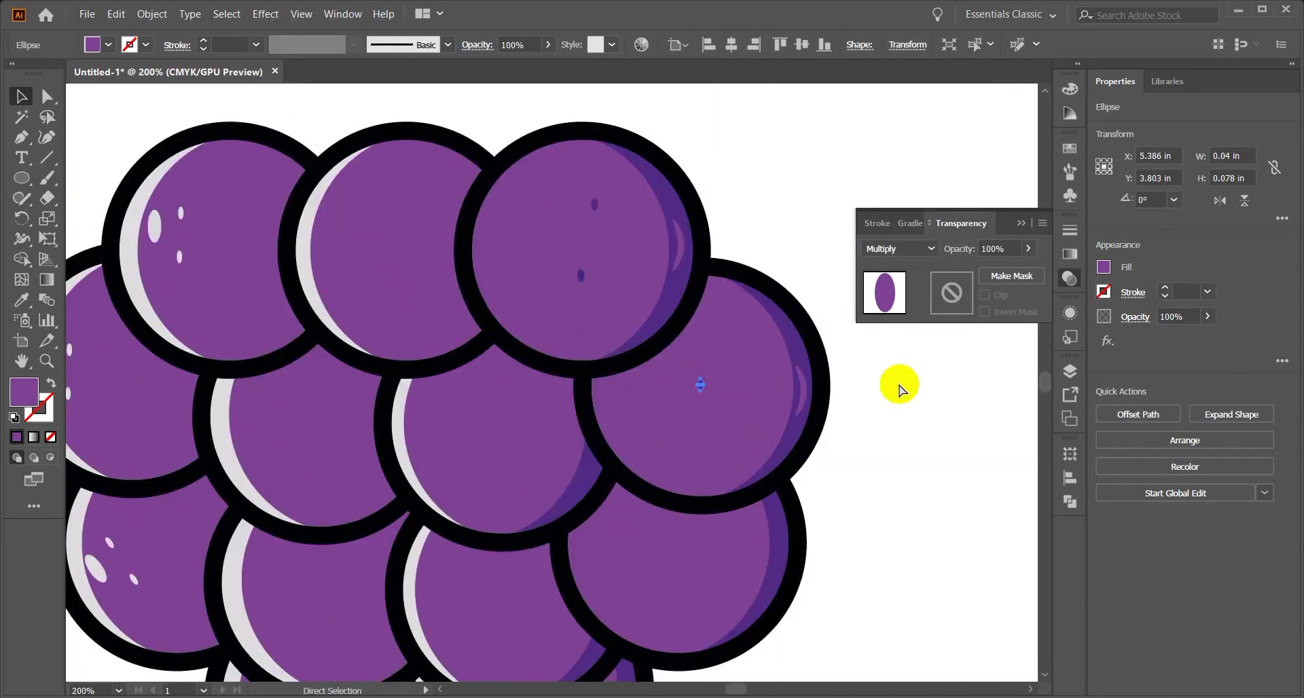
# Step: Place two copies of the small dark ellipse on the top-middle grape and two on the second-row third grape
pyautogui.scroll(4, 707, 378)
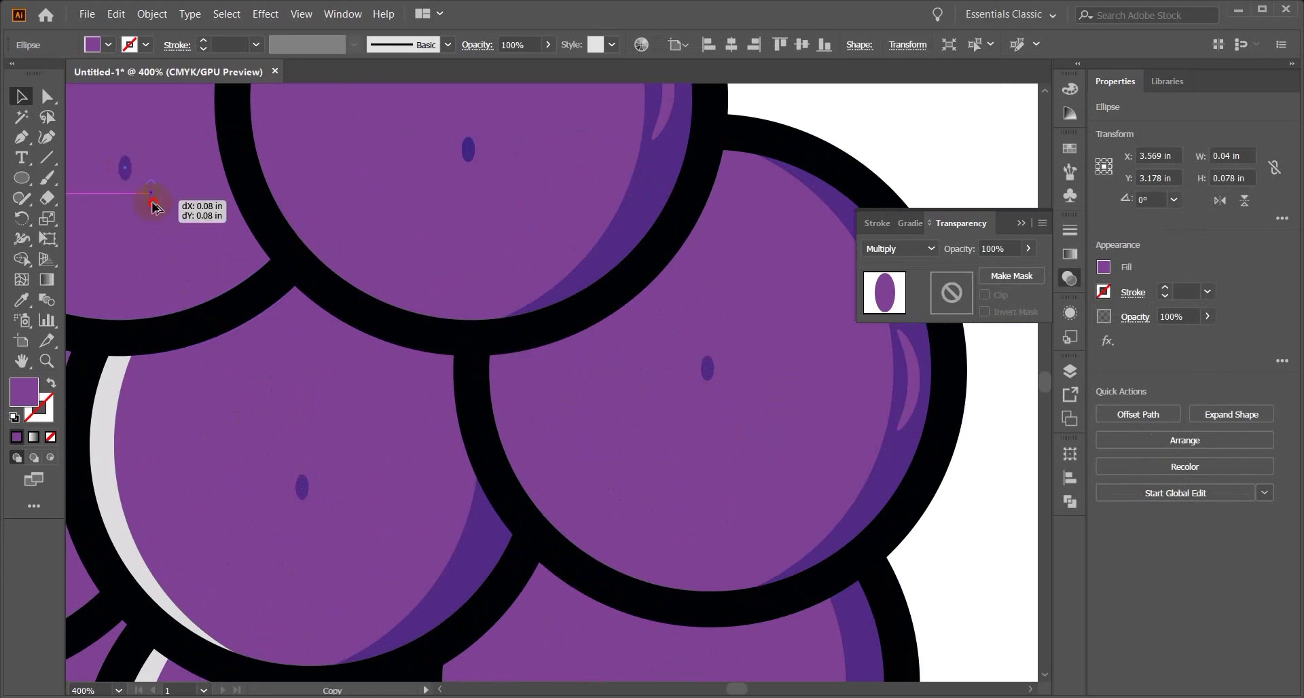
pyautogui.moveTo(187, 246); pyautogui.dragTo(376, 442)
pyautogui.scroll(-3, 360, 448)
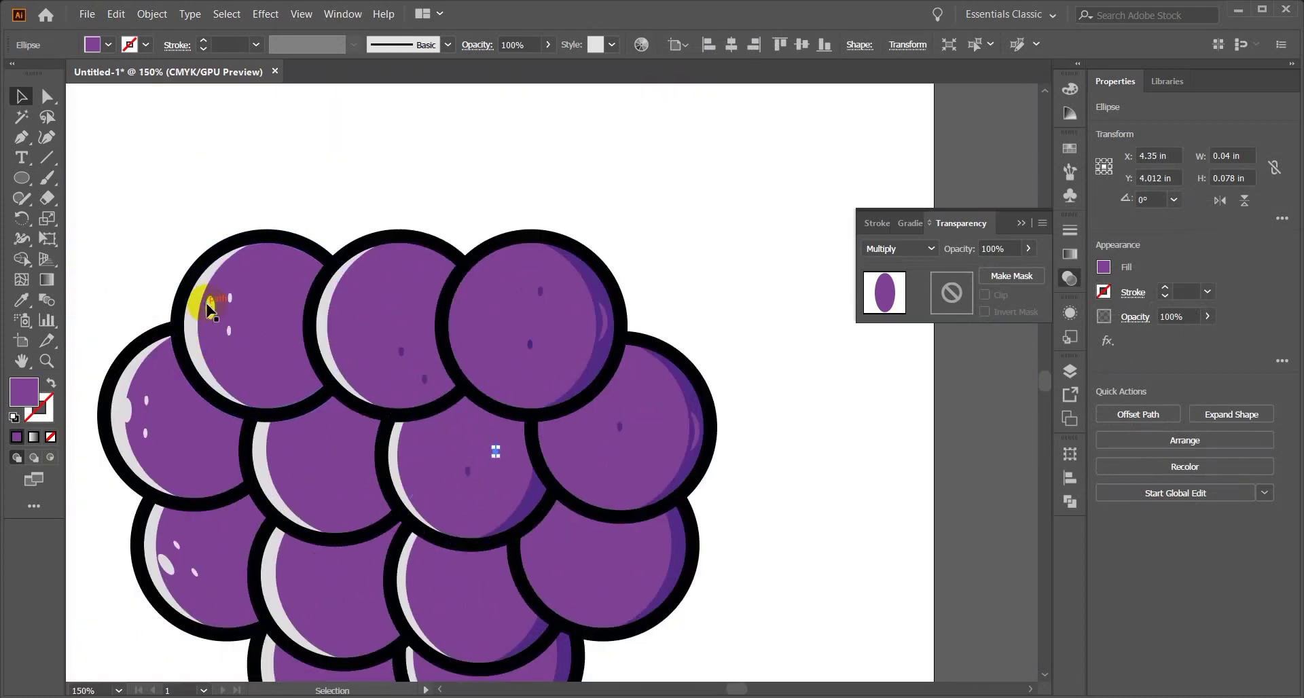
# Step: Copy the top-left grape's light gray highlight spots onto the top-middle grape and the second-row second and third grapes
pyautogui.click(209, 309)
pyautogui.moveTo(209, 311); pyautogui.dragTo(404, 478)
pyautogui.moveTo(270, 468); pyautogui.dragTo(270, 467)
pyautogui.click(153, 254)
pyautogui.scroll(-6, 153, 254)
pyautogui.hscroll(-5, 340, 408)
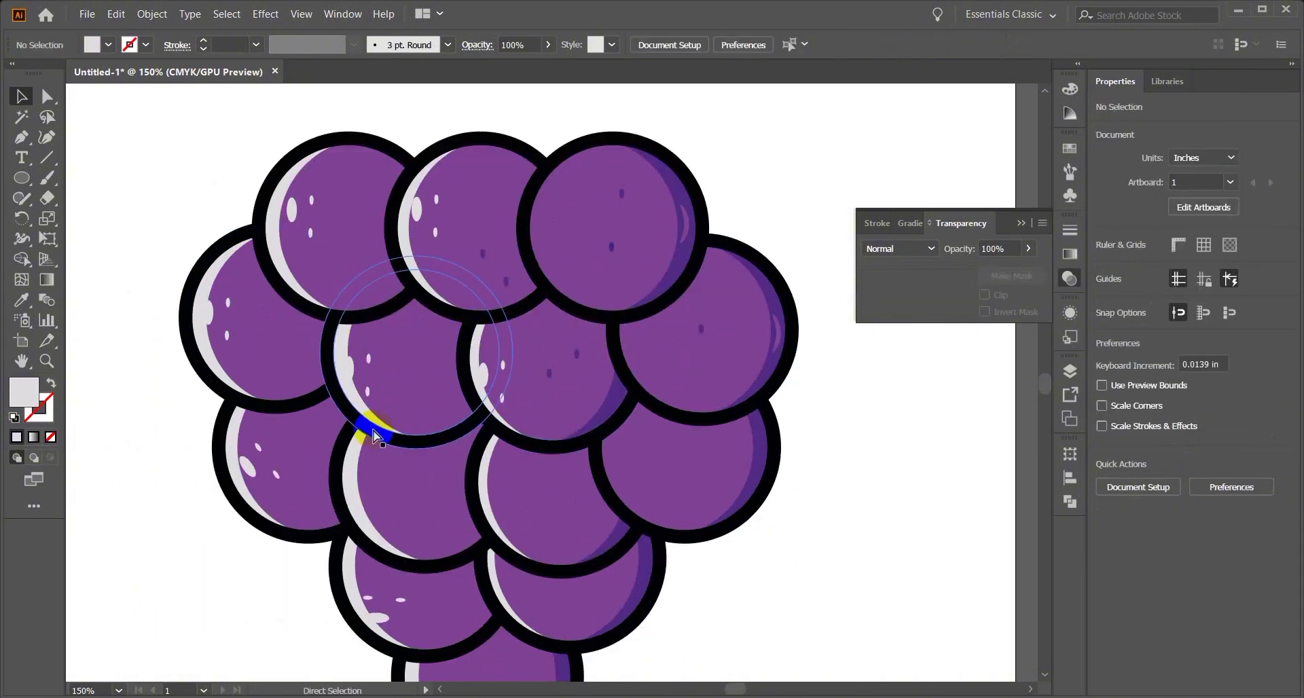
# Step: Copy the light gray highlight spots onto the third-row second and third grapes
pyautogui.scroll(-4, 372, 428)
pyautogui.moveTo(351, 306); pyautogui.dragTo(493, 429)
pyautogui.click(265, 527)
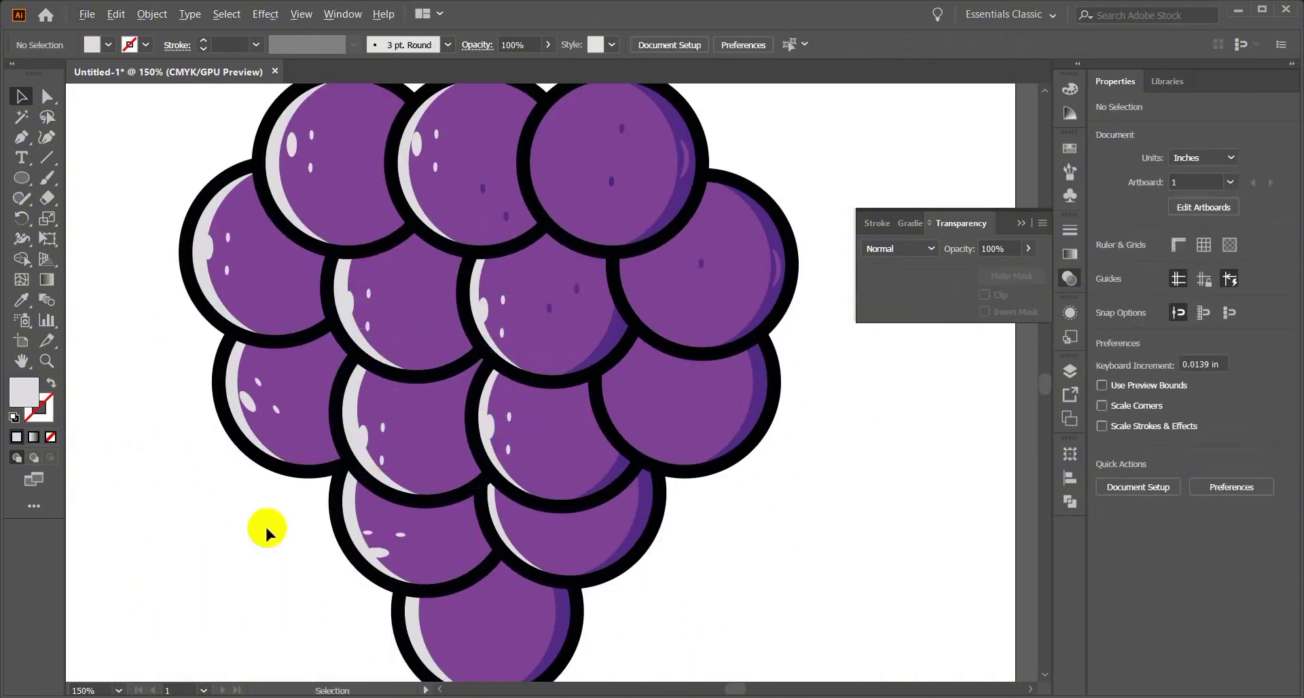
# Step: Copy the rotated highlight spots from the fourth-row left grape onto the bottom grape
pyautogui.scroll(-1, 266, 526)
pyautogui.hscroll(-3, 292, 534)
pyautogui.scroll(-3, 374, 536)
pyautogui.click(413, 495)
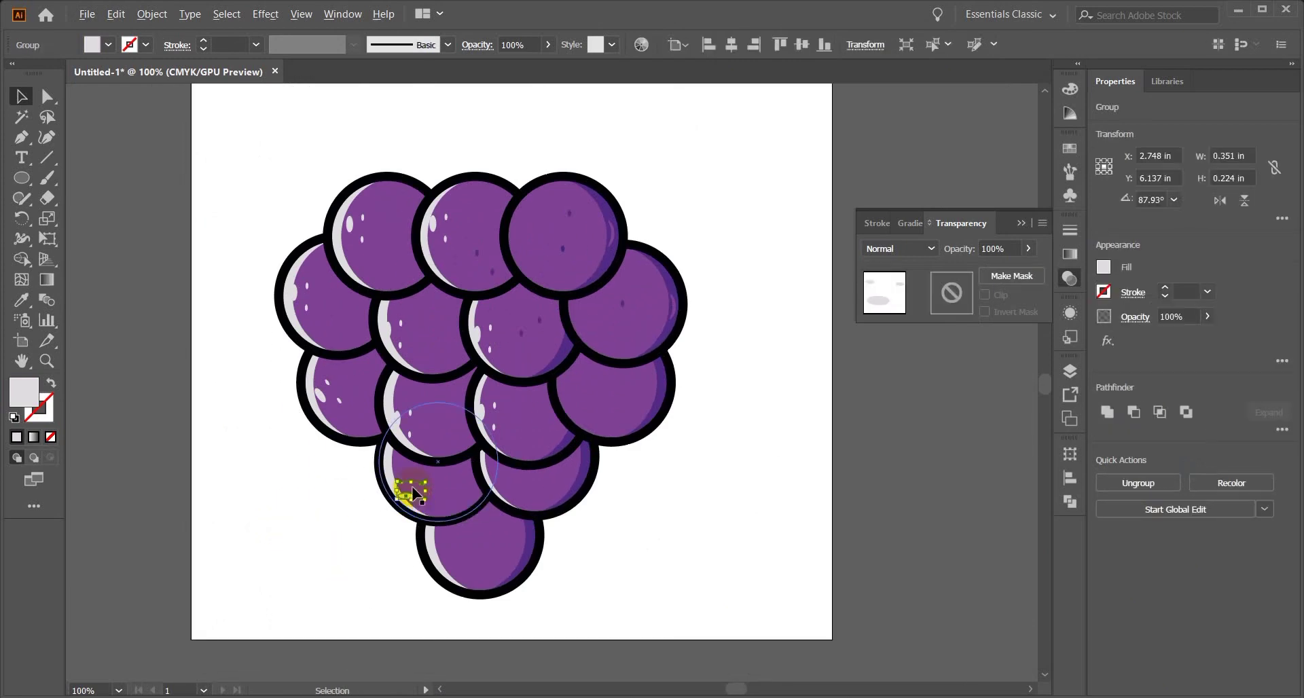
pyautogui.moveTo(454, 569); pyautogui.dragTo(454, 569)
pyautogui.click(357, 582)
pyautogui.hotkey('ctrl', '-')
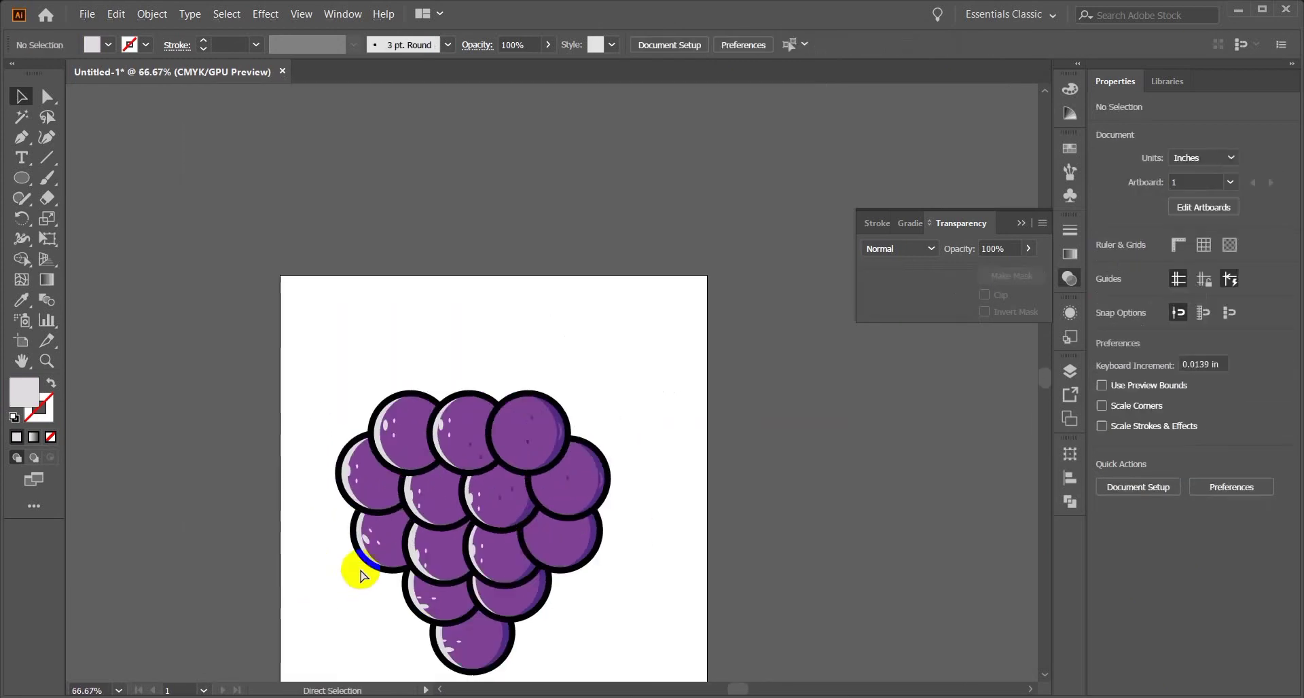
# Step: Draw a closed curved stem with the Pen tool, rising from the top-middle grape and bending toward the upper right
pyautogui.click(21, 137)
pyautogui.scroll(1, 447, 490)
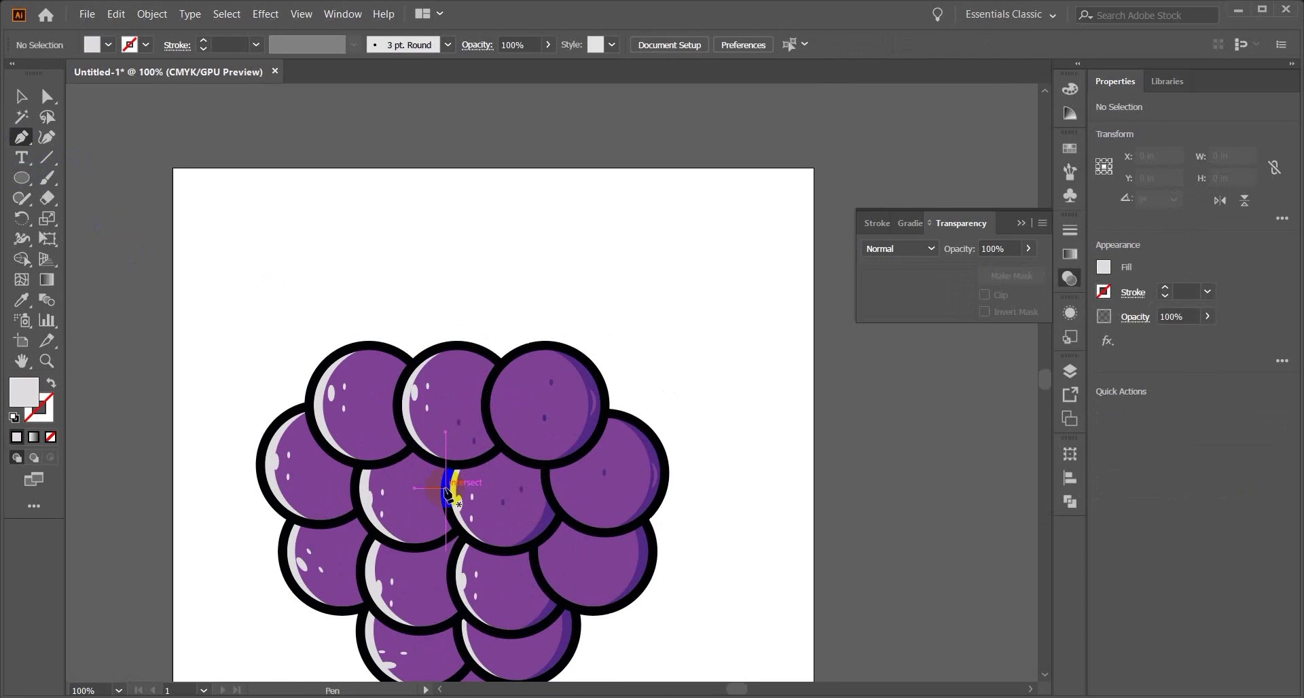
pyautogui.click(447, 381)
pyautogui.moveTo(607, 213); pyautogui.dragTo(751, 175)
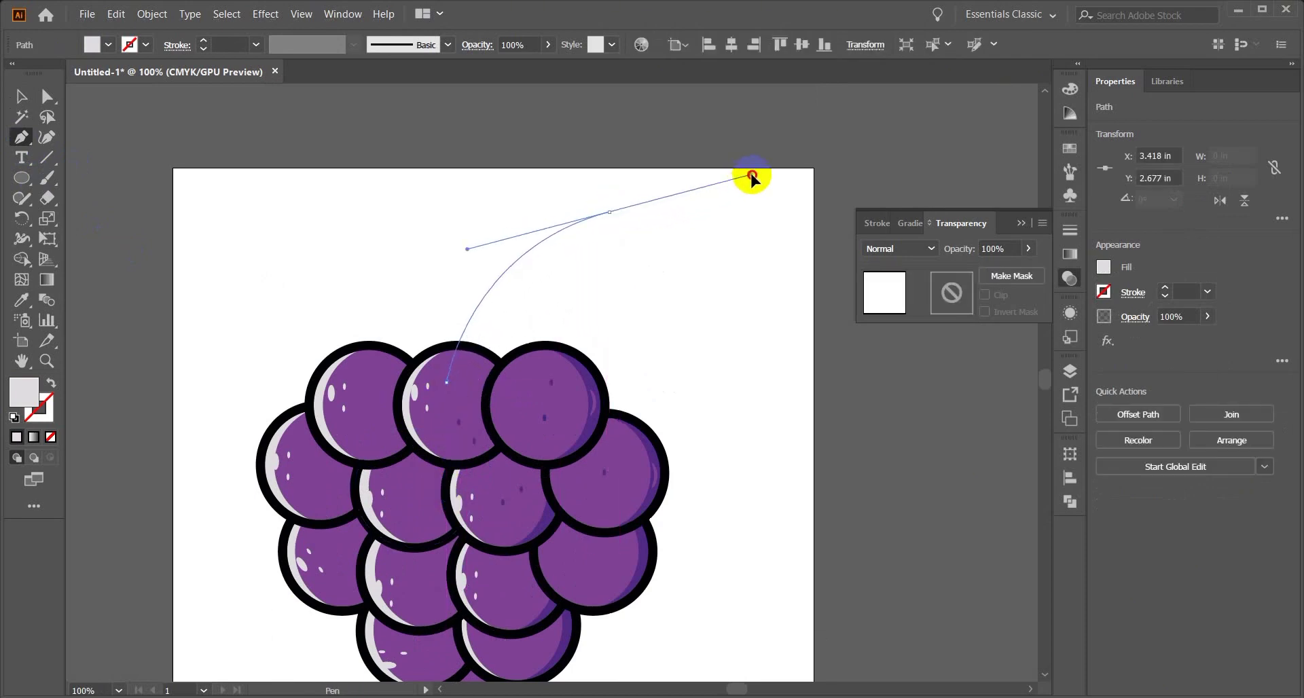
pyautogui.click(609, 213)
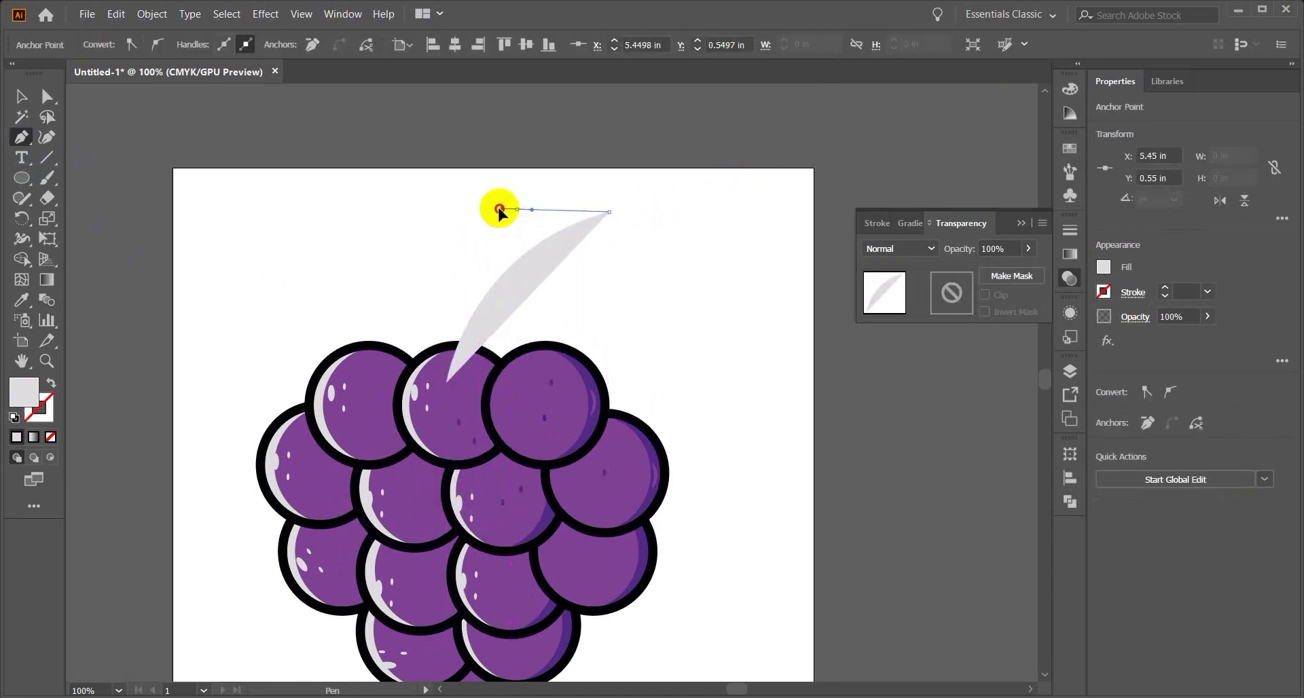
pyautogui.moveTo(460, 280); pyautogui.dragTo(460, 279)
pyautogui.click(518, 210)
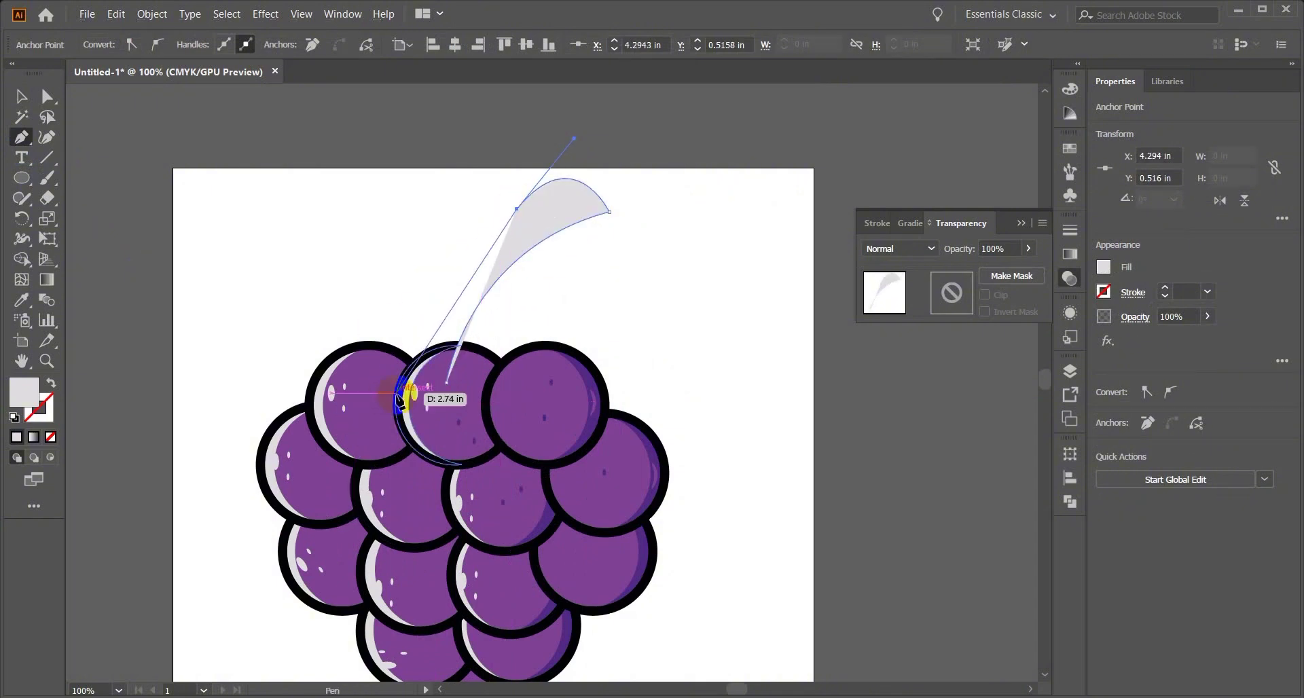
pyautogui.moveTo(399, 393); pyautogui.dragTo(363, 522)
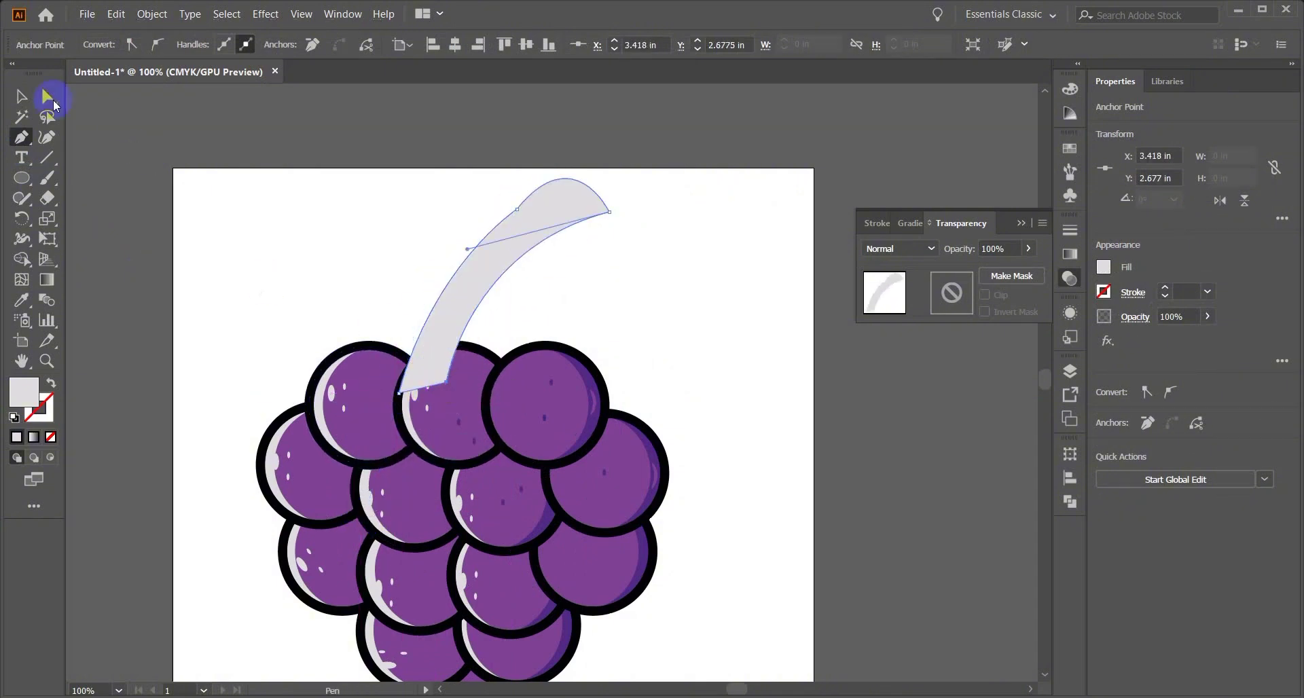
# Step: Smooth the anchor on the stem's upper left edge with a corner radius of 1.14 in
pyautogui.click(54, 105)
pyautogui.scroll(2, 518, 201)
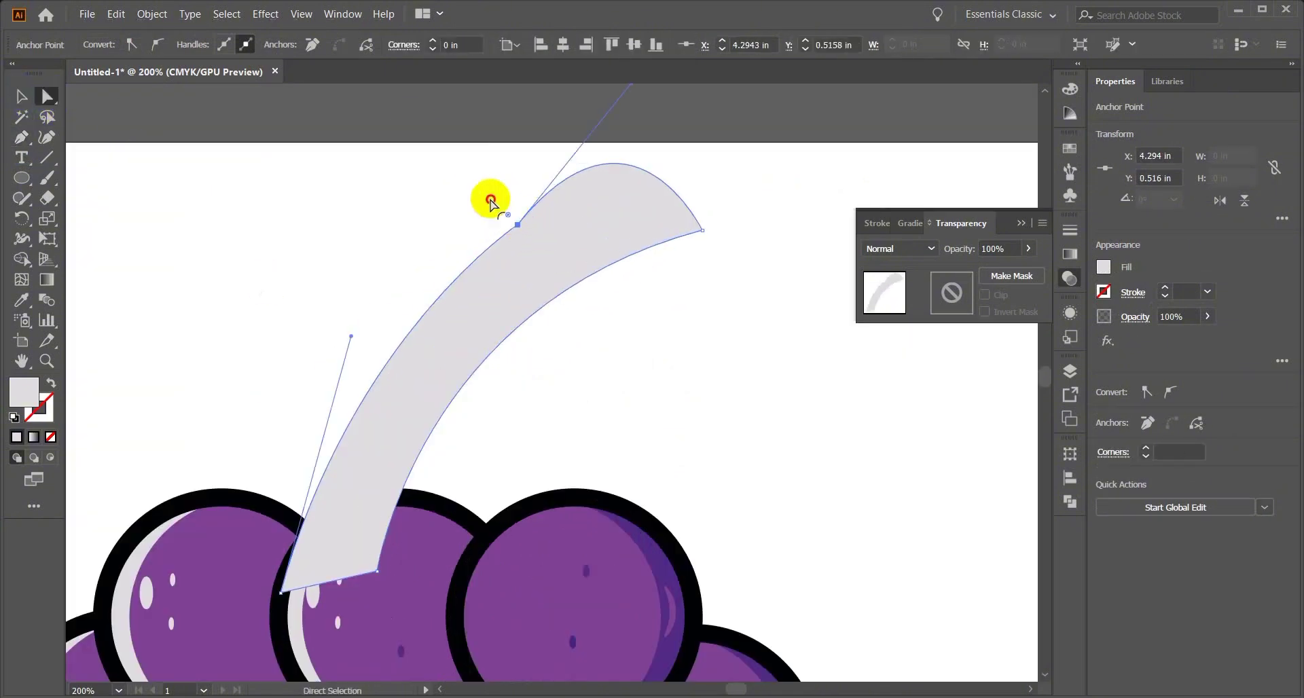
pyautogui.moveTo(490, 201); pyautogui.dragTo(378, 73)
# Step: Smooth the upper left edge of the stem with the Smooth tool
pyautogui.moveTo(22, 180); pyautogui.dragTo(55, 237)
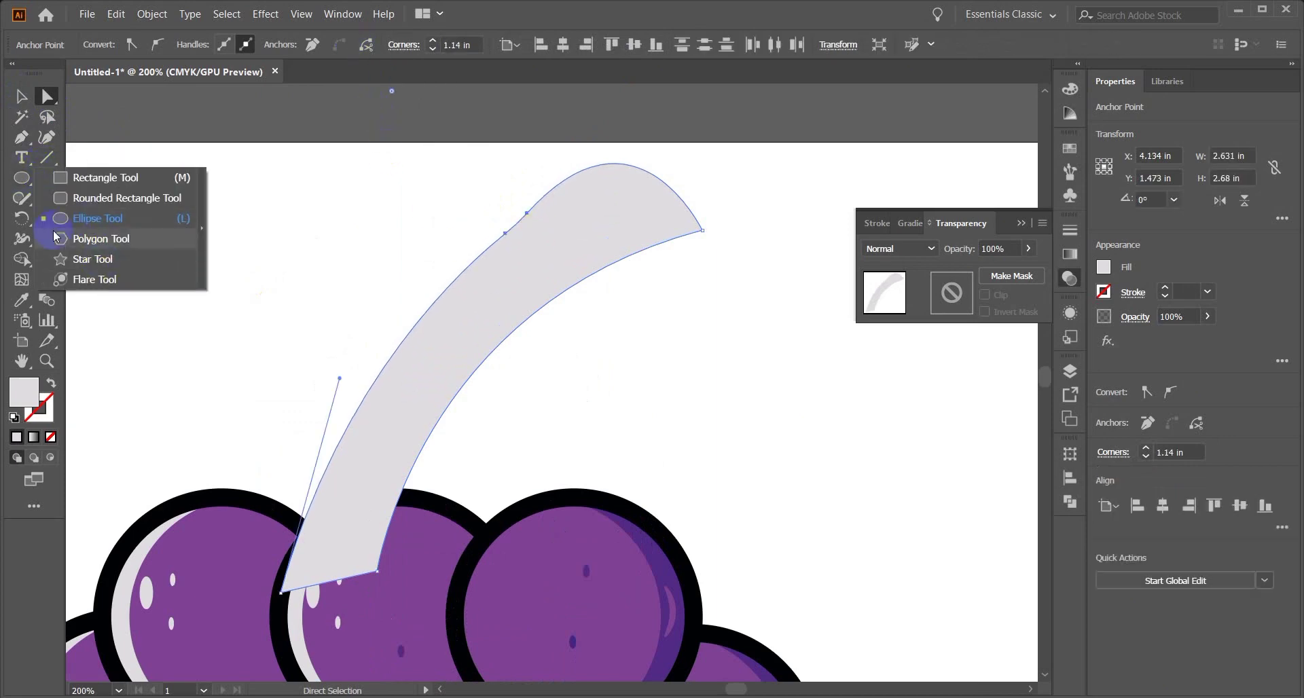
pyautogui.moveTo(19, 199)
pyautogui.mouseDown()
pyautogui.moveTo(85, 222)
pyautogui.moveTo(104, 243)
pyautogui.mouseUp()
pyautogui.moveTo(453, 275); pyautogui.dragTo(590, 167)
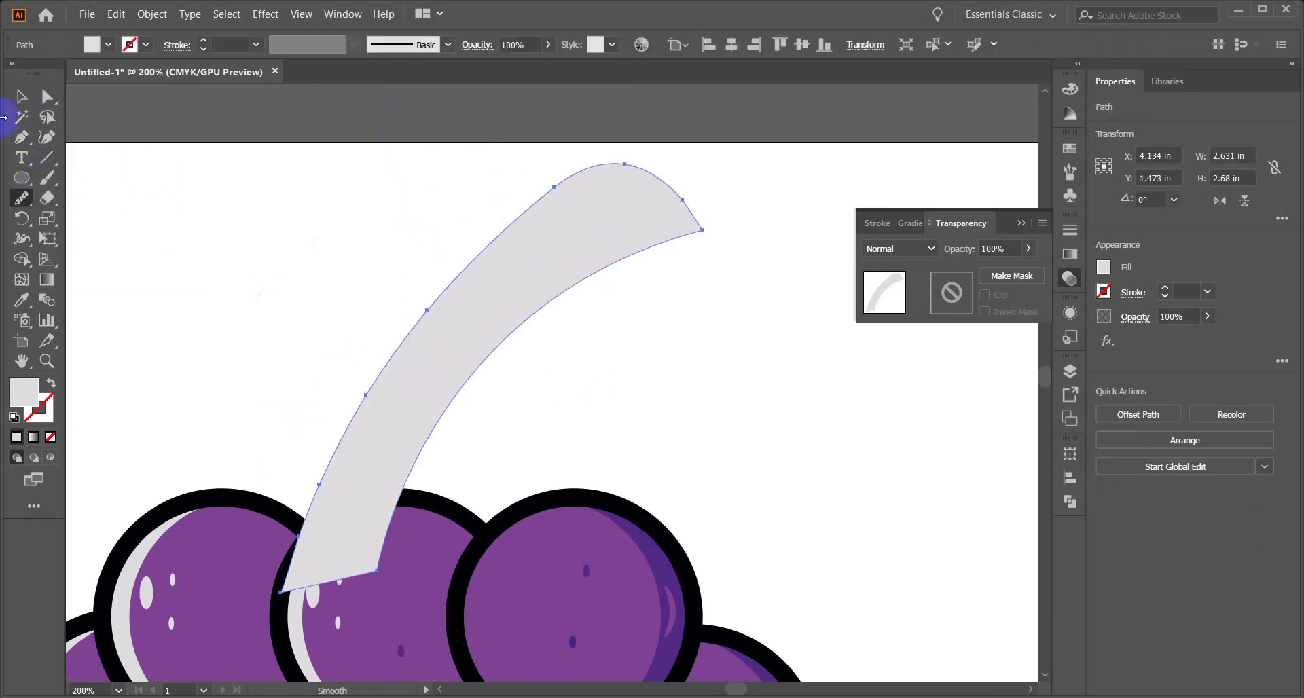
pyautogui.click(21, 97)
pyautogui.click(264, 283)
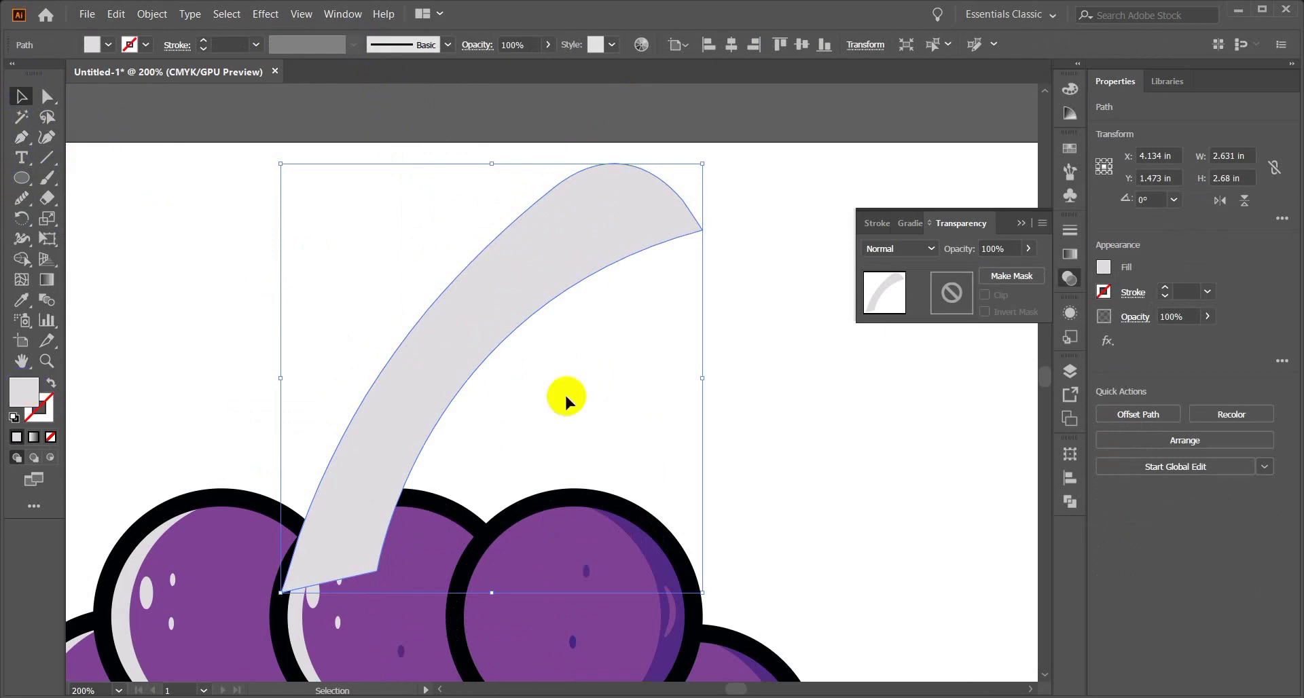
# Step: Fill the stem with dark green and place it behind the top-middle grape
pyautogui.doubleClick(29, 392)
pyautogui.click(672, 398)
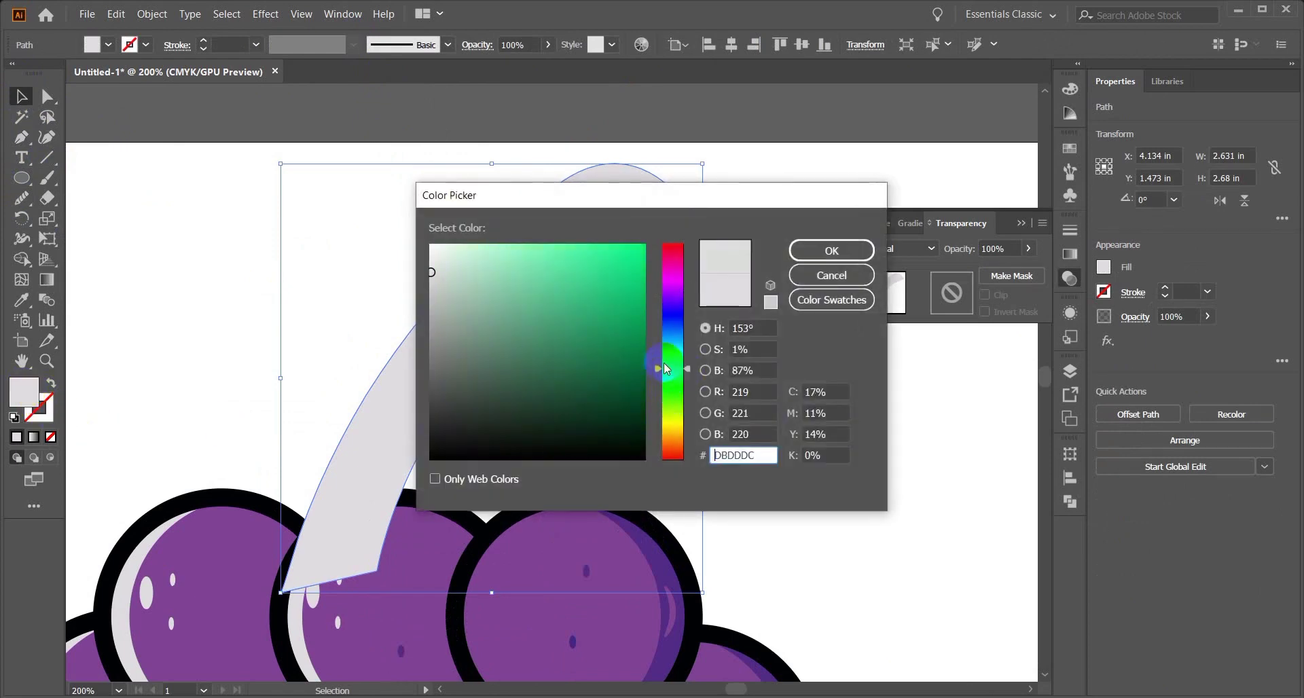
pyautogui.click(622, 332)
pyautogui.click(831, 250)
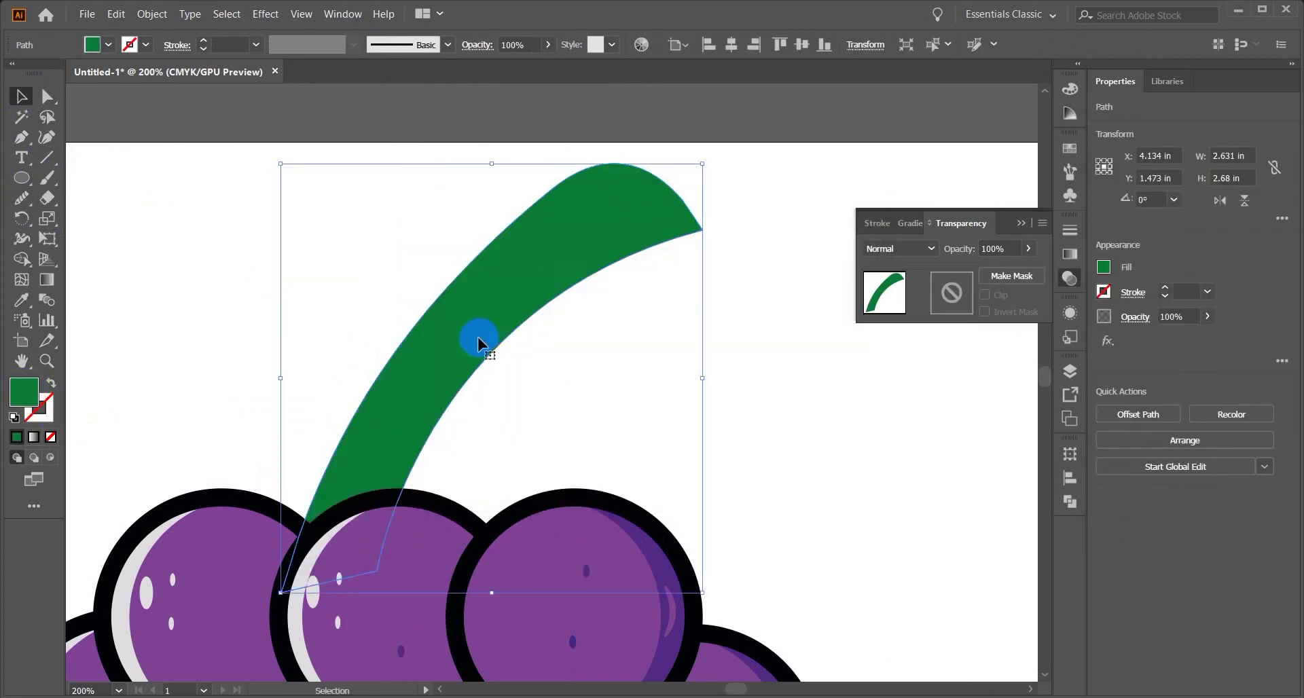
# Step: Give the green stem a 4 pt black stroke
pyautogui.click(233, 42)
pyautogui.scroll(7, 233, 42)
pyautogui.scroll(-3, 234, 44)
pyautogui.click(381, 251)
pyautogui.scroll(-1, 422, 358)
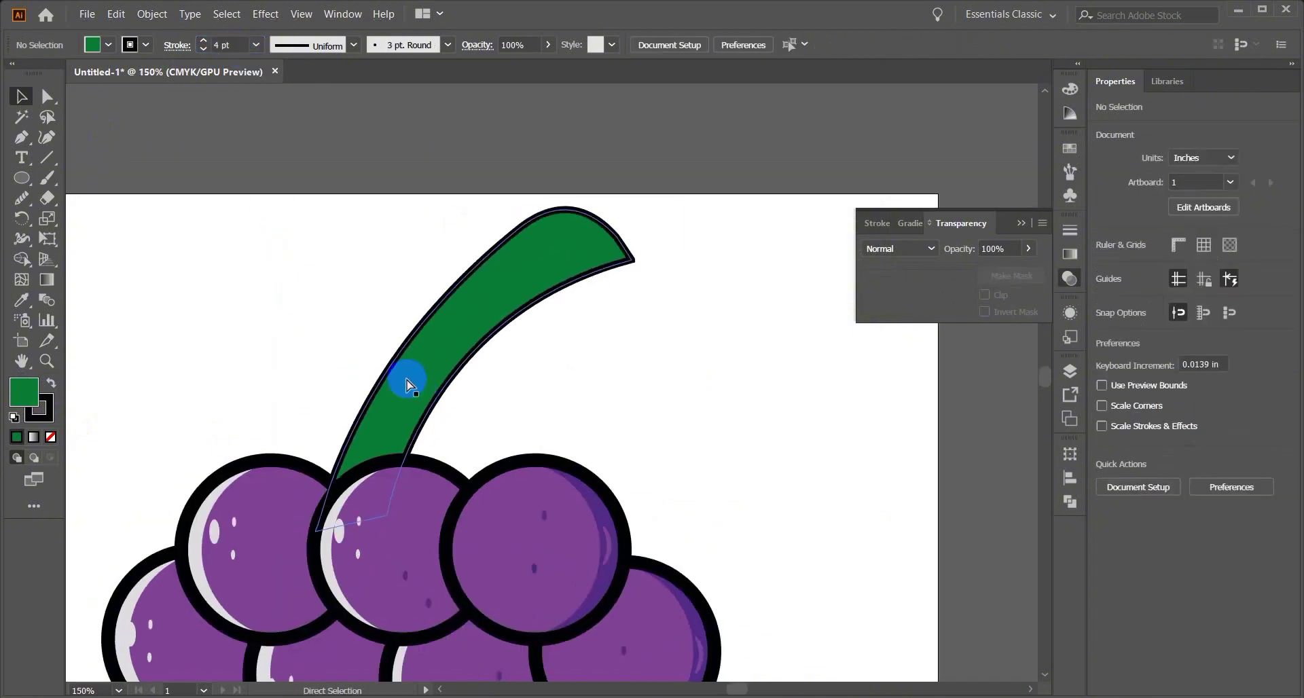
# Step: Move the stem slightly right over the top-middle grape and rotate it counterclockwise to stand more upright
pyautogui.scroll(-1, 519, 386)
pyautogui.moveTo(409, 381); pyautogui.dragTo(488, 391)
pyautogui.moveTo(633, 272); pyautogui.dragTo(593, 242)
pyautogui.click(662, 329)
# Step: Draw a closed pointed leaf about 2.8 in wide and 0.9 in high beside the stem with the Pen tool
pyautogui.hscroll(2, 591, 393)
pyautogui.click(21, 137)
pyautogui.moveTo(578, 380); pyautogui.dragTo(664, 379)
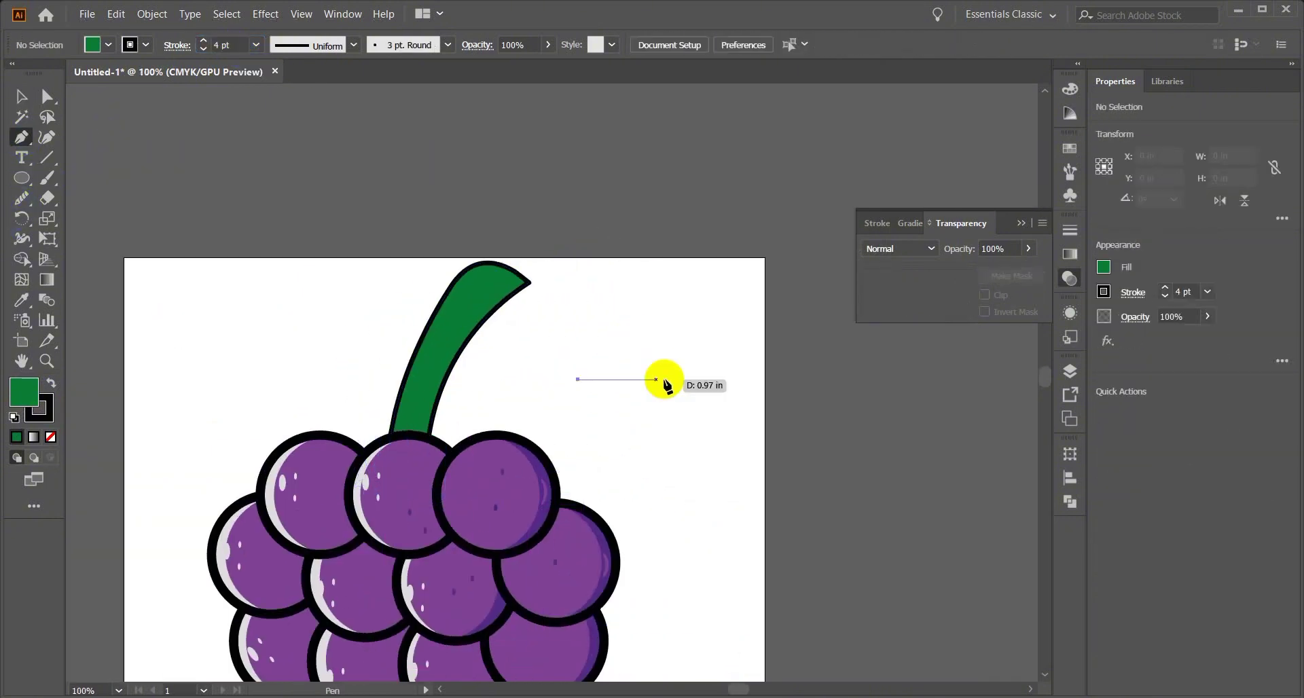
pyautogui.moveTo(804, 377); pyautogui.dragTo(956, 439)
pyautogui.click(576, 381)
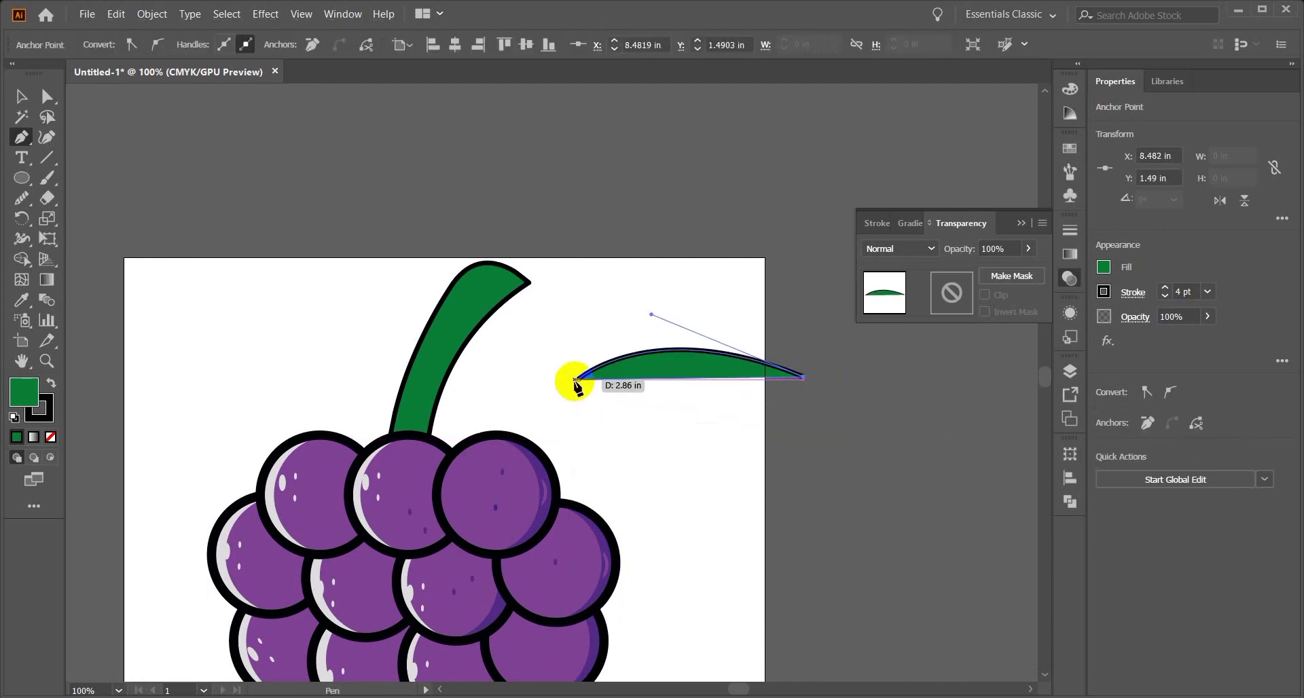
pyautogui.moveTo(476, 278); pyautogui.dragTo(475, 277)
pyautogui.click(25, 96)
pyautogui.click(716, 448)
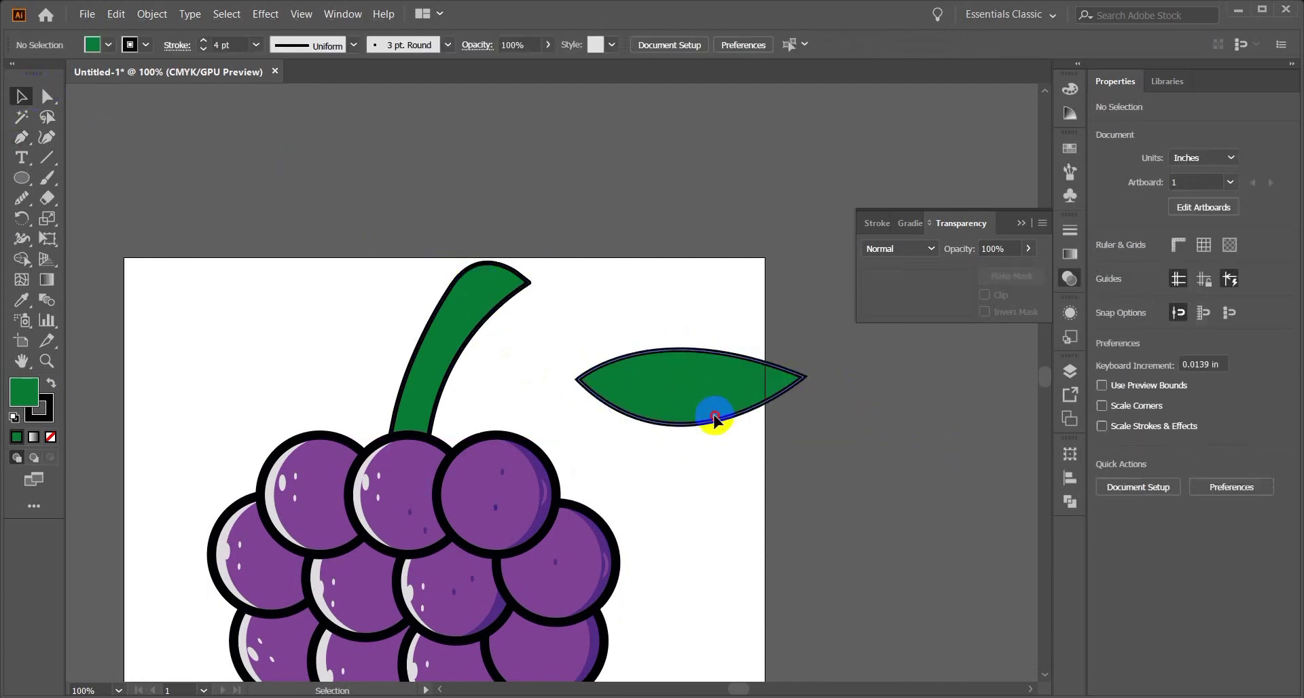
pyautogui.moveTo(716, 417); pyautogui.dragTo(679, 436)
pyautogui.click(17, 136)
pyautogui.scroll(2, 540, 451)
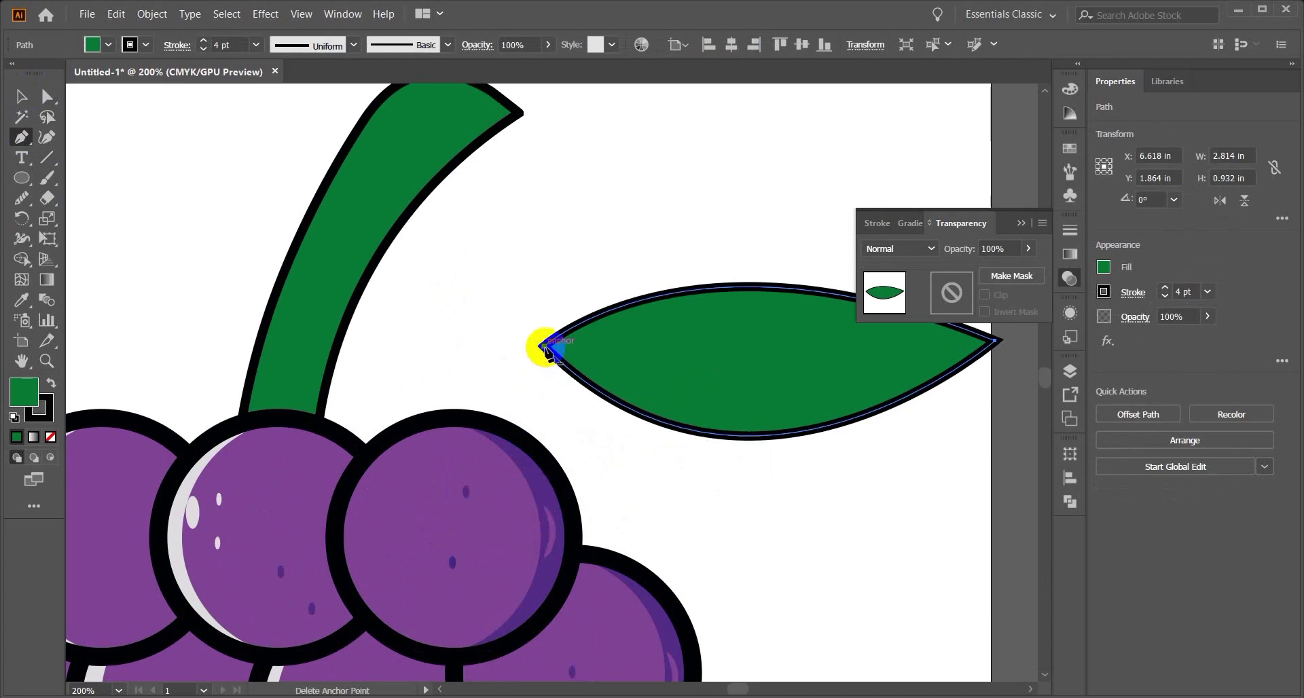
pyautogui.click(544, 346)
pyautogui.hotkey('ctrl', 'z')
# Step: Draw an open curved vein without fill, running from the leaf's left tip to past its middle
pyautogui.click(24, 97)
pyautogui.click(638, 445)
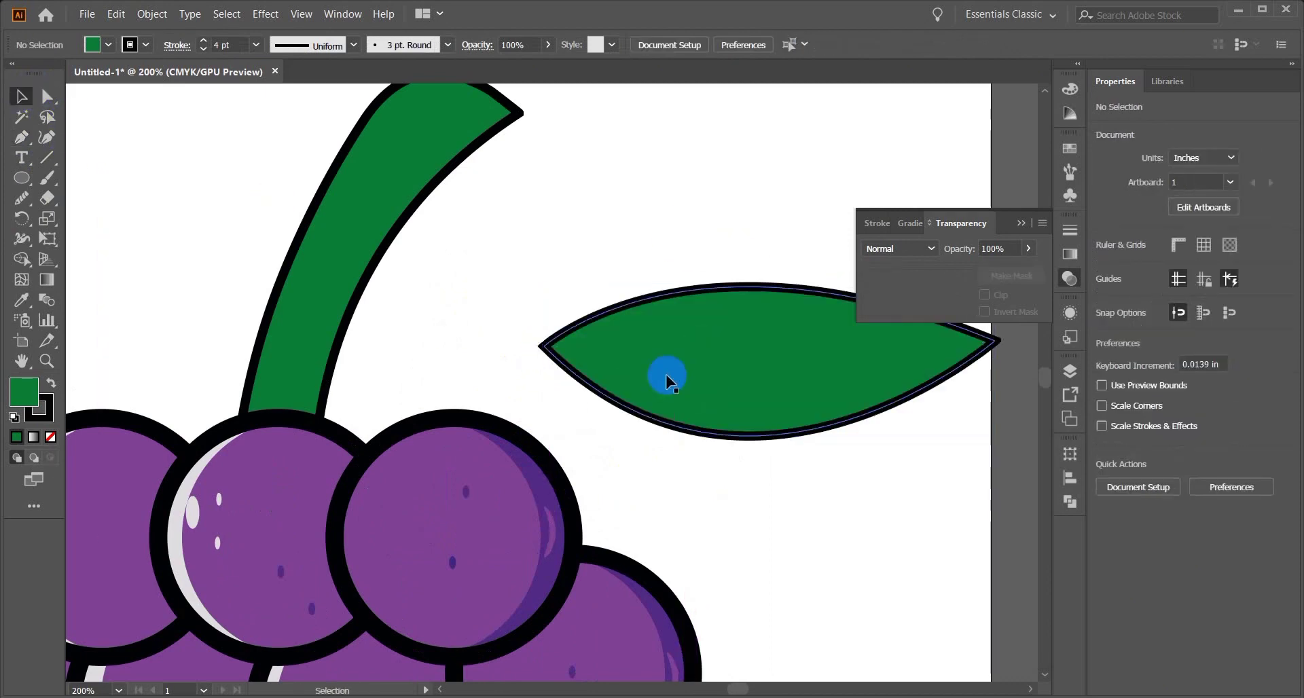
pyautogui.click(21, 137)
pyautogui.click(538, 348)
pyautogui.hscroll(1, 629, 392)
pyautogui.moveTo(781, 354); pyautogui.dragTo(902, 328)
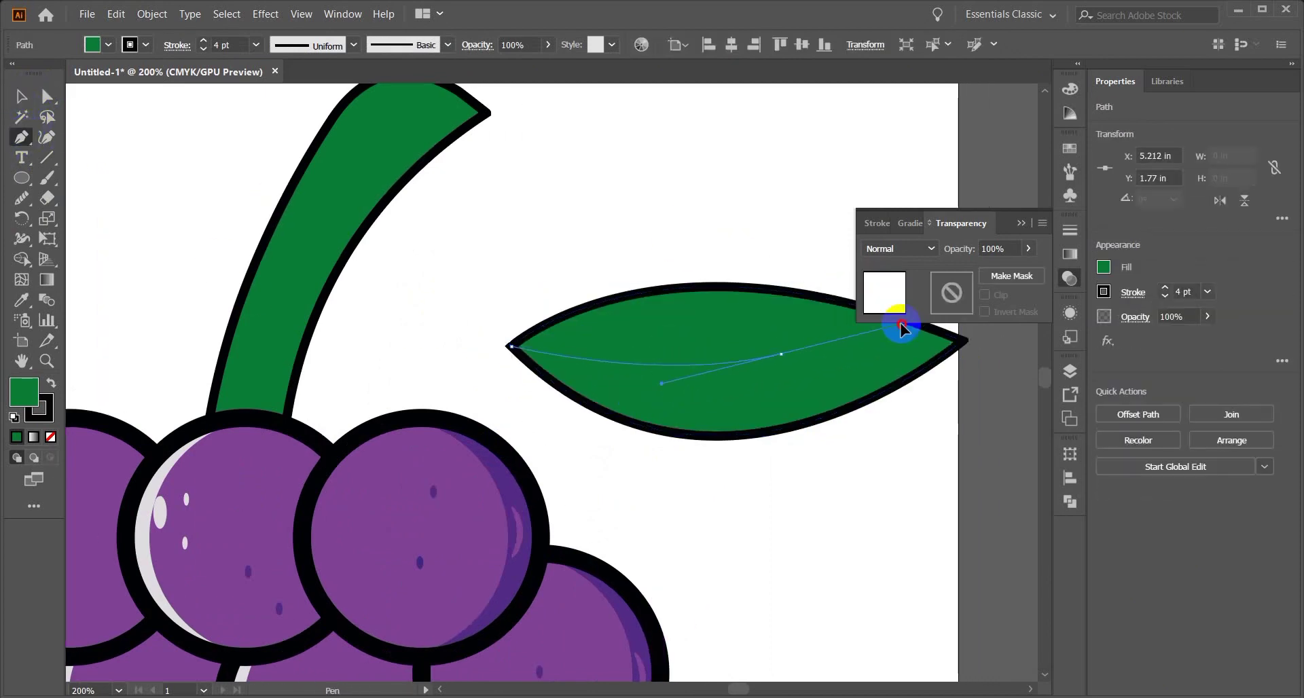
pyautogui.click(21, 96)
pyautogui.click(51, 437)
pyautogui.click(152, 304)
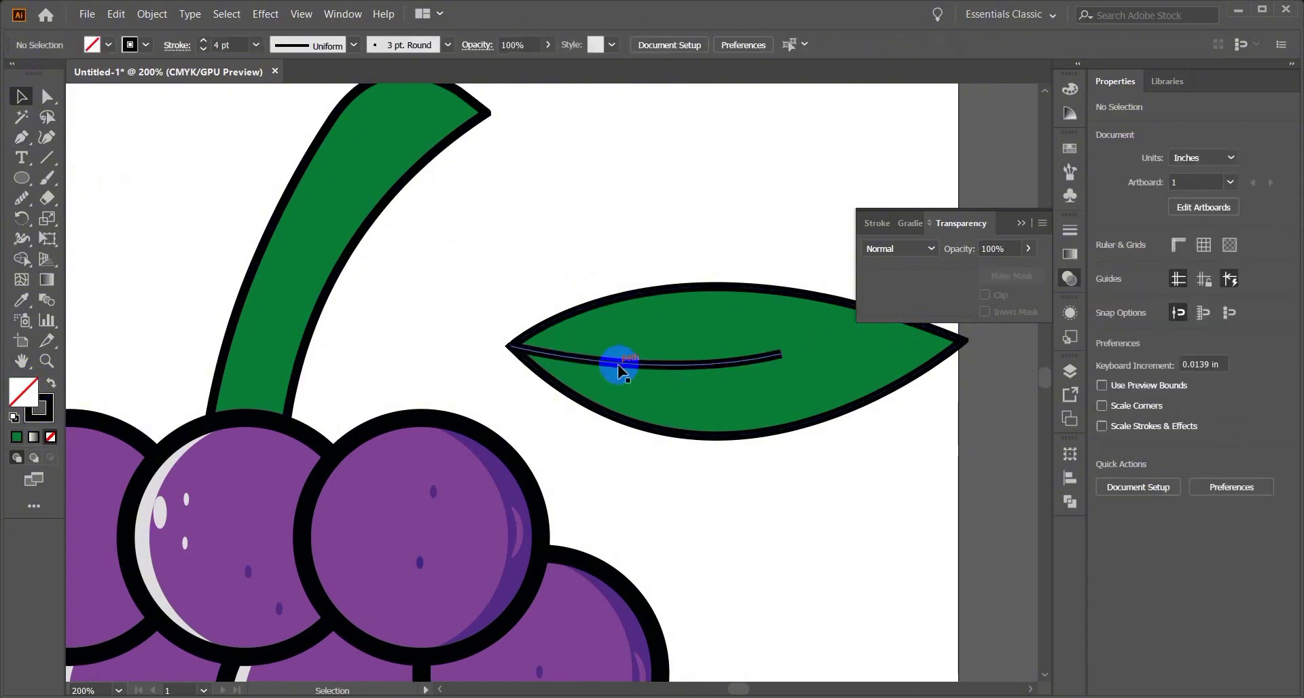
# Step: Give the leaf vein a tapered width profile and a 6 pt stroke
pyautogui.click(620, 367)
pyautogui.click(279, 45)
pyautogui.click(290, 171)
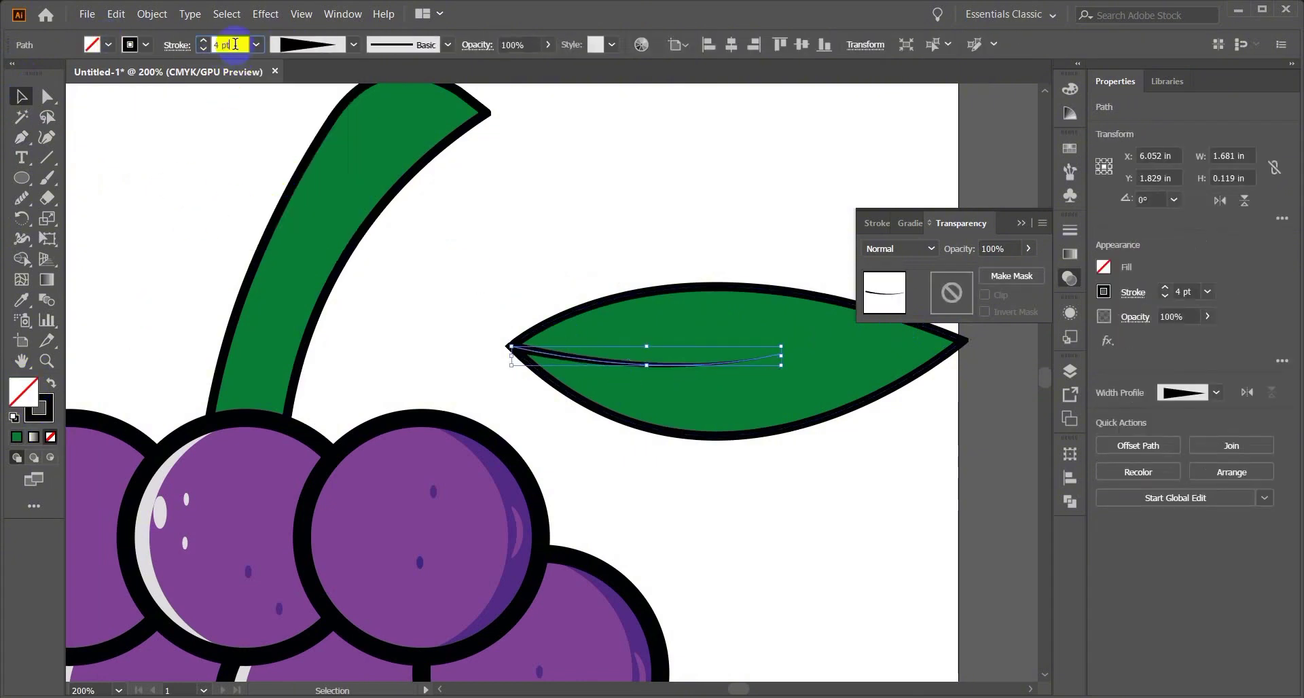
pyautogui.click(114, 222)
pyautogui.scroll(-1, 255, 328)
pyautogui.hscroll(-1, 408, 347)
pyautogui.scroll(-1, 543, 368)
pyautogui.hscroll(3, 564, 366)
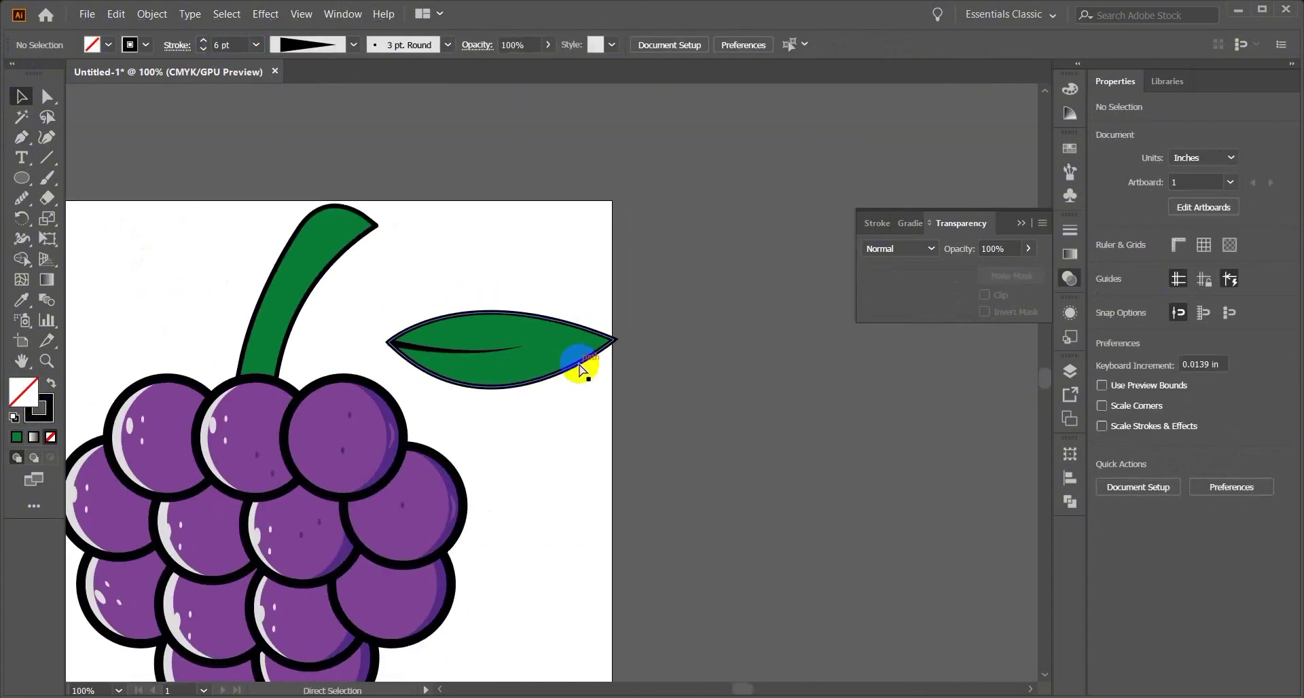
pyautogui.scroll(2, 570, 362)
pyautogui.click(543, 343)
pyautogui.doubleClick(517, 353)
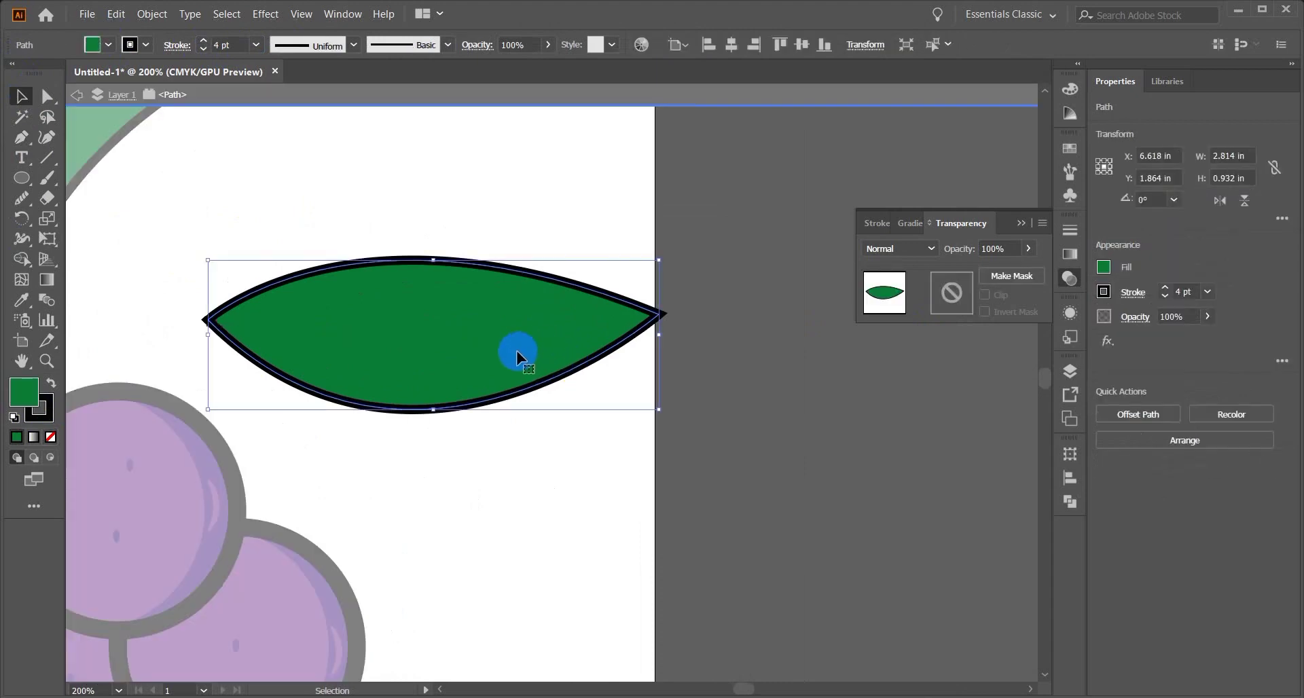
pyautogui.rightClick(516, 351)
pyautogui.click(504, 343)
pyautogui.click(424, 107)
# Step: Expand the leaf's fill and stroke into separate shapes and ungroup them
pyautogui.click(507, 320)
pyautogui.click(152, 14)
pyautogui.click(181, 187)
pyautogui.click(612, 450)
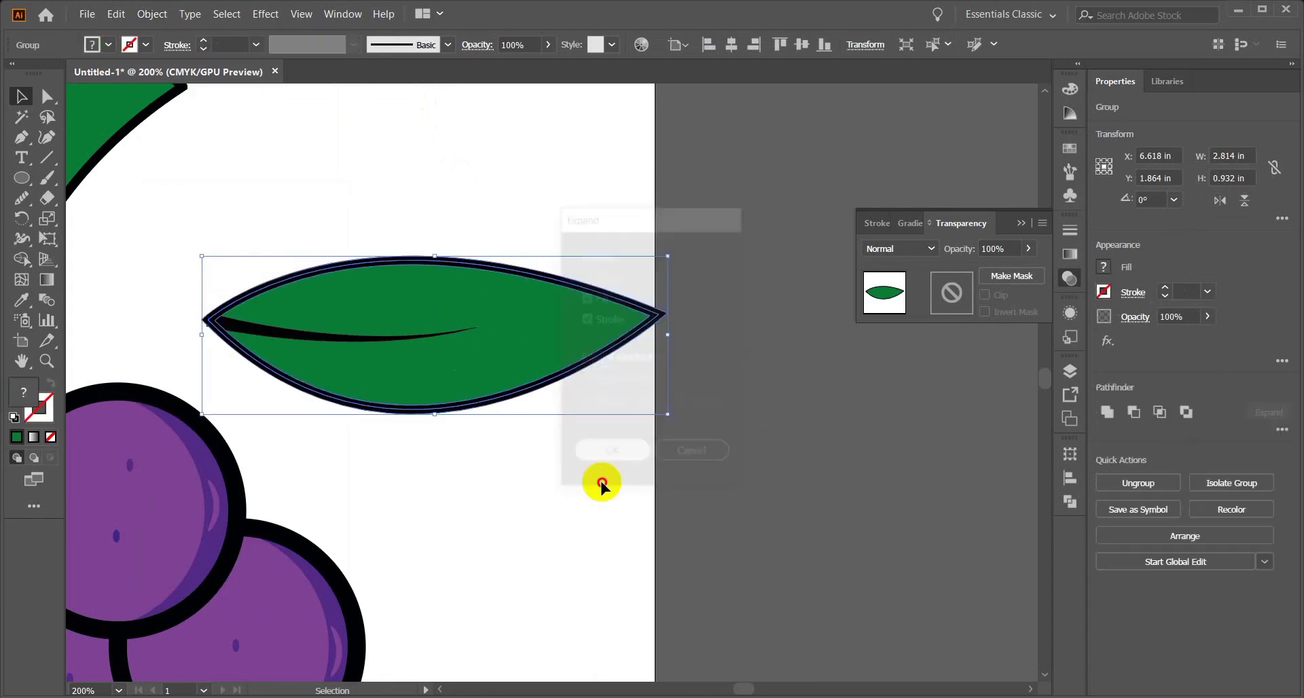
pyautogui.rightClick(541, 320)
pyautogui.click(591, 522)
# Step: Copy the leaf's green fill slightly upward and trim the part outside the leaf with the Shape Builder tool
pyautogui.moveTo(509, 368); pyautogui.dragTo(501, 343)
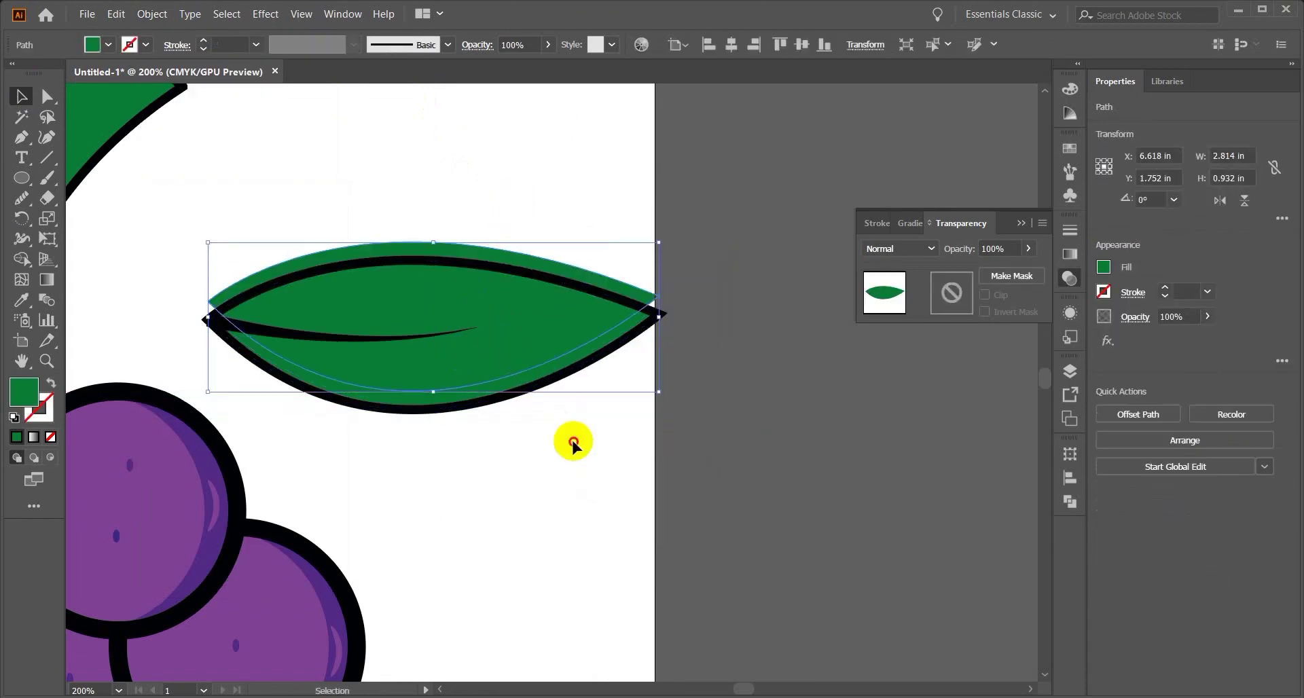
pyautogui.click(573, 443)
pyautogui.scroll(2, 482, 380)
pyautogui.click(497, 321)
pyautogui.keyDown('shift'); pyautogui.click(458, 409); pyautogui.keyUp('shift')
pyautogui.click(23, 257)
pyautogui.scroll(-1, 418, 311)
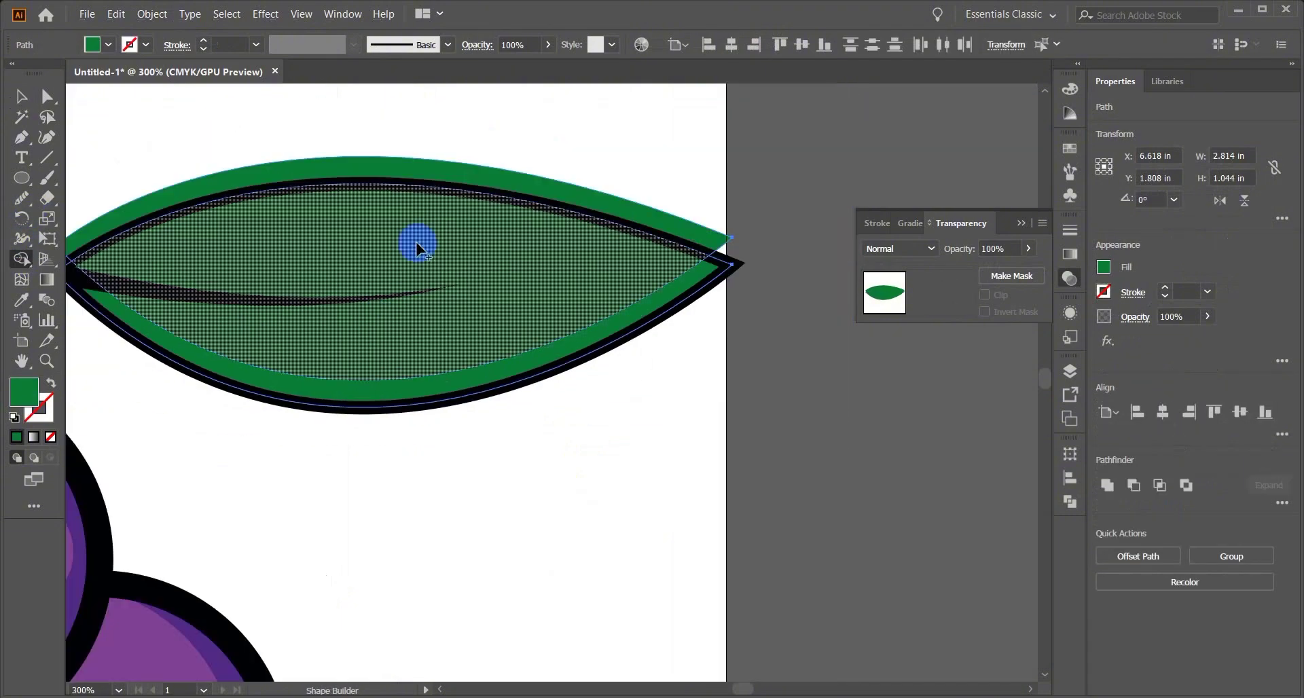
pyautogui.keyDown('alt'); pyautogui.click(458, 171); pyautogui.keyUp('alt')
pyautogui.keyDown('alt'); pyautogui.click(349, 208); pyautogui.keyUp('alt')
pyautogui.hotkey('ctrl', 'z')
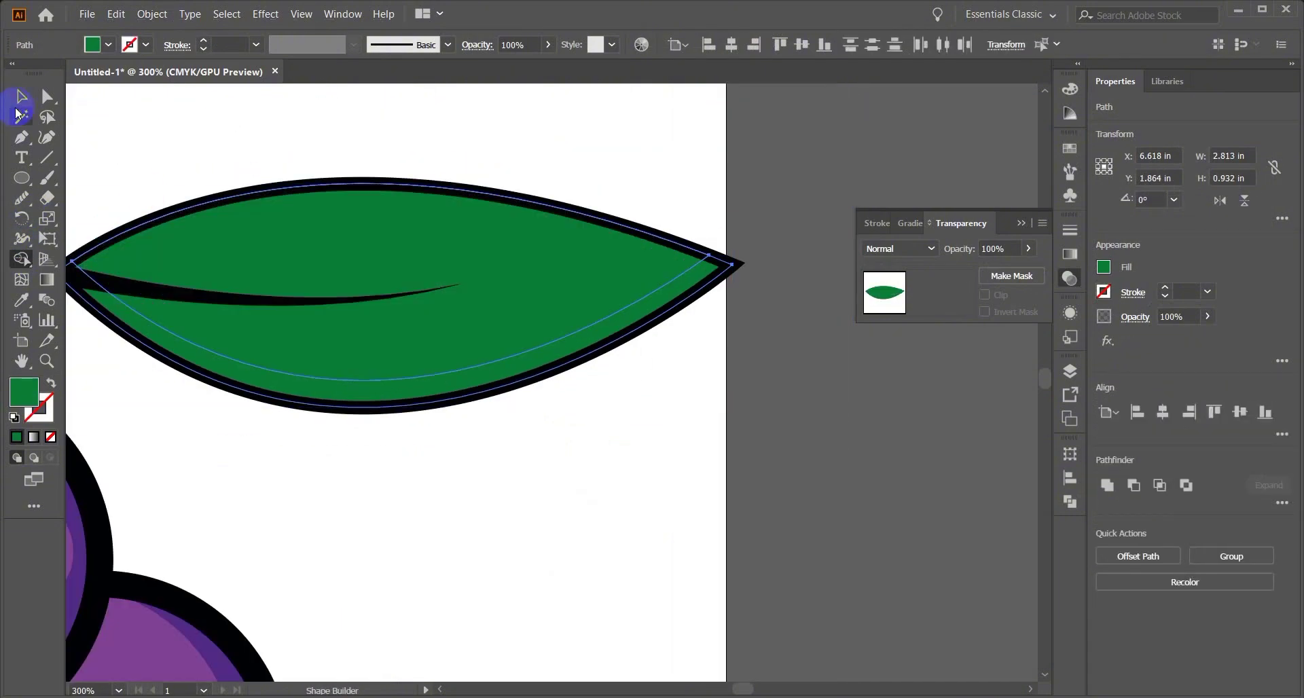
# Step: Set the blend mode of the trimmed upper leaf shape to Multiply
pyautogui.click(19, 99)
pyautogui.click(222, 143)
pyautogui.click(380, 238)
pyautogui.click(908, 250)
pyautogui.click(890, 310)
pyautogui.click(799, 473)
# Step: Group all parts of the leaf, including its outline and vein
pyautogui.scroll(-2, 791, 485)
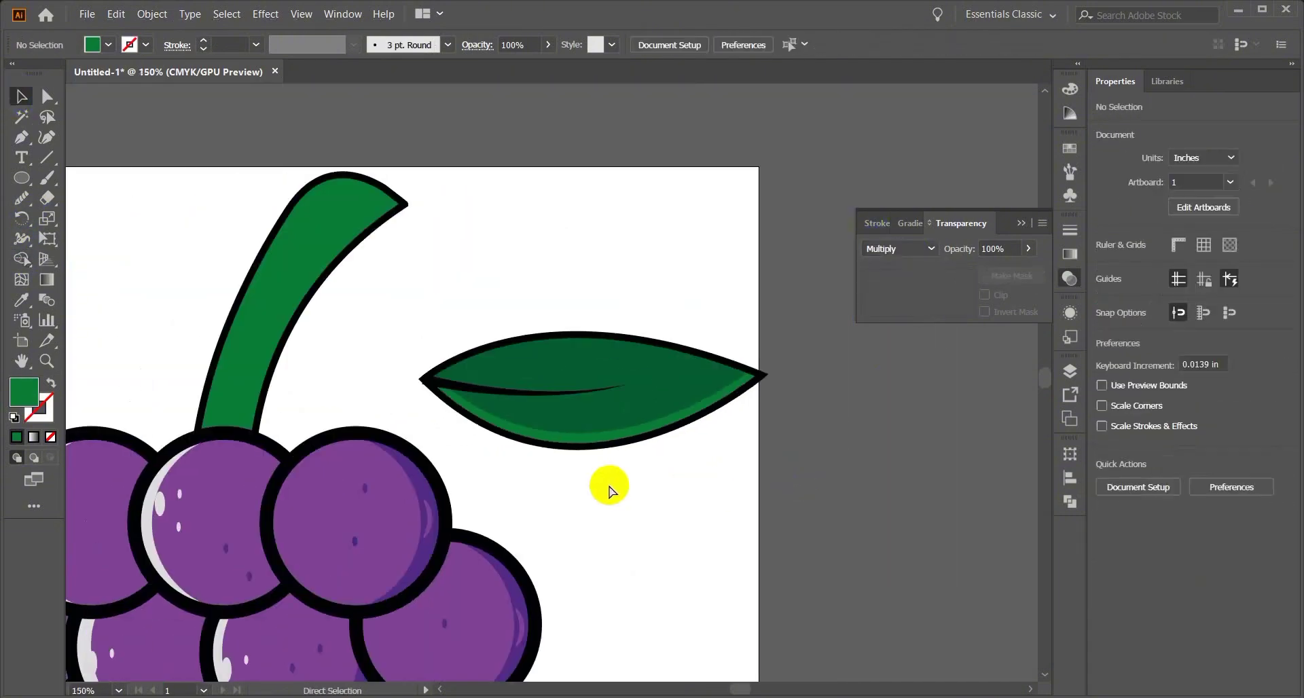
pyautogui.hscroll(-1, 609, 488)
pyautogui.moveTo(582, 300); pyautogui.dragTo(796, 473)
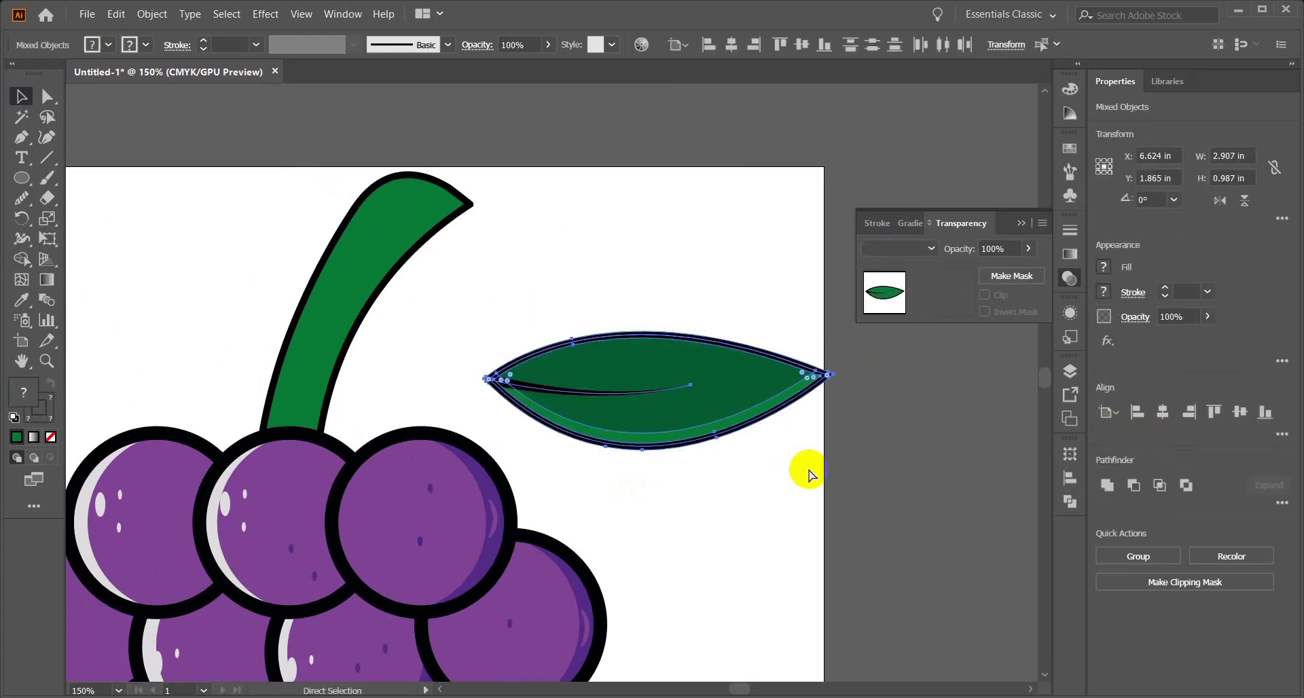
pyautogui.hotkey('ctrl', 'g')
pyautogui.click(809, 474)
# Step: Place the leaf at the stem's base behind the top grapes, rotated to 12.87°
pyautogui.moveTo(699, 427); pyautogui.dragTo(505, 462)
pyautogui.moveTo(645, 490); pyautogui.dragTo(654, 450)
pyautogui.click(632, 458)
pyautogui.moveTo(526, 446); pyautogui.dragTo(519, 432)
pyautogui.hotkey('ctrl', '[')
pyautogui.click(708, 487)
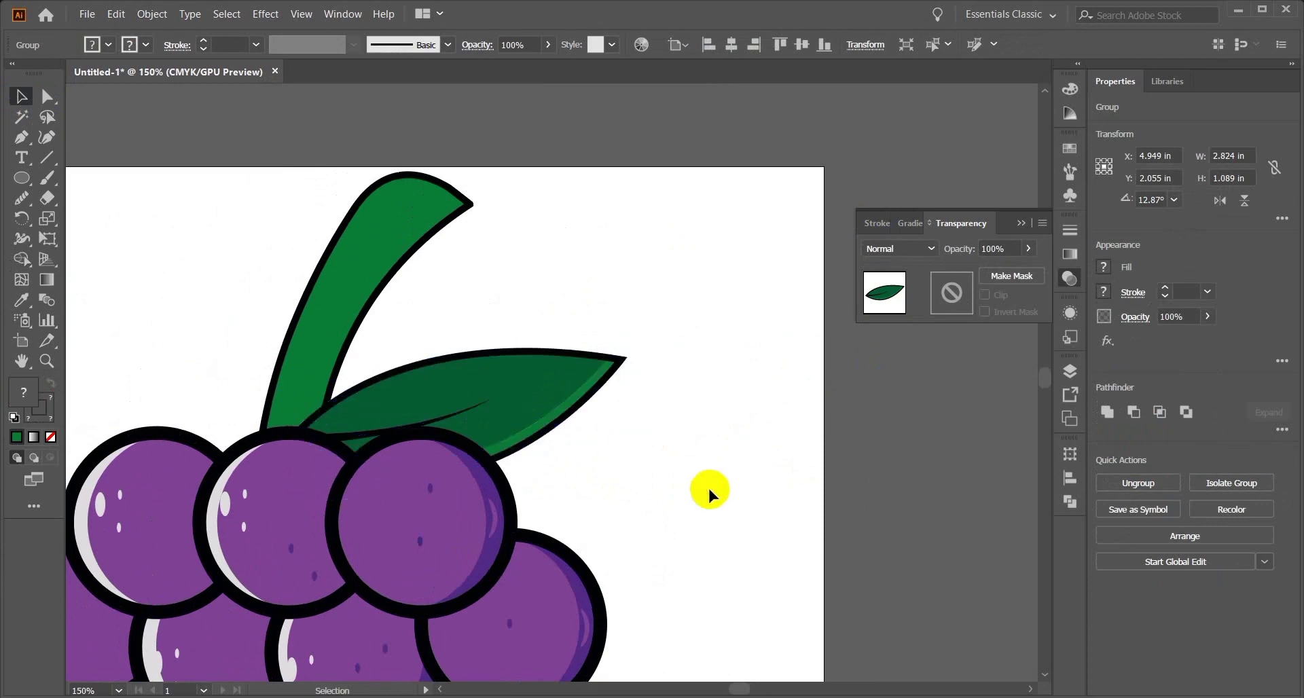
# Step: Ungroup the leaf at the stem's base
pyautogui.hscroll(-1, 679, 460)
pyautogui.click(596, 377)
pyautogui.rightClick(595, 375)
pyautogui.click(639, 498)
pyautogui.click(679, 476)
# Step: Set the blend mode of the leaf's upper green shape to Normal
pyautogui.click(582, 368)
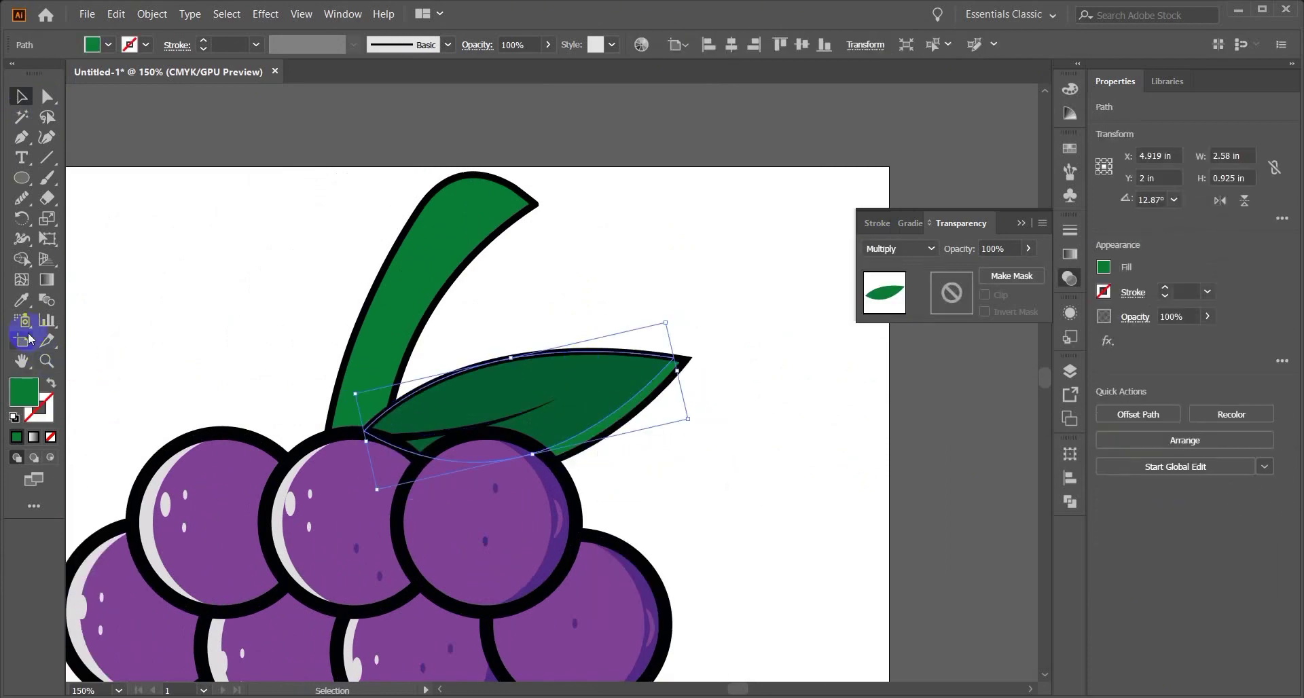
pyautogui.click(452, 227)
pyautogui.hotkey('ctrl', 'z')
pyautogui.click(897, 251)
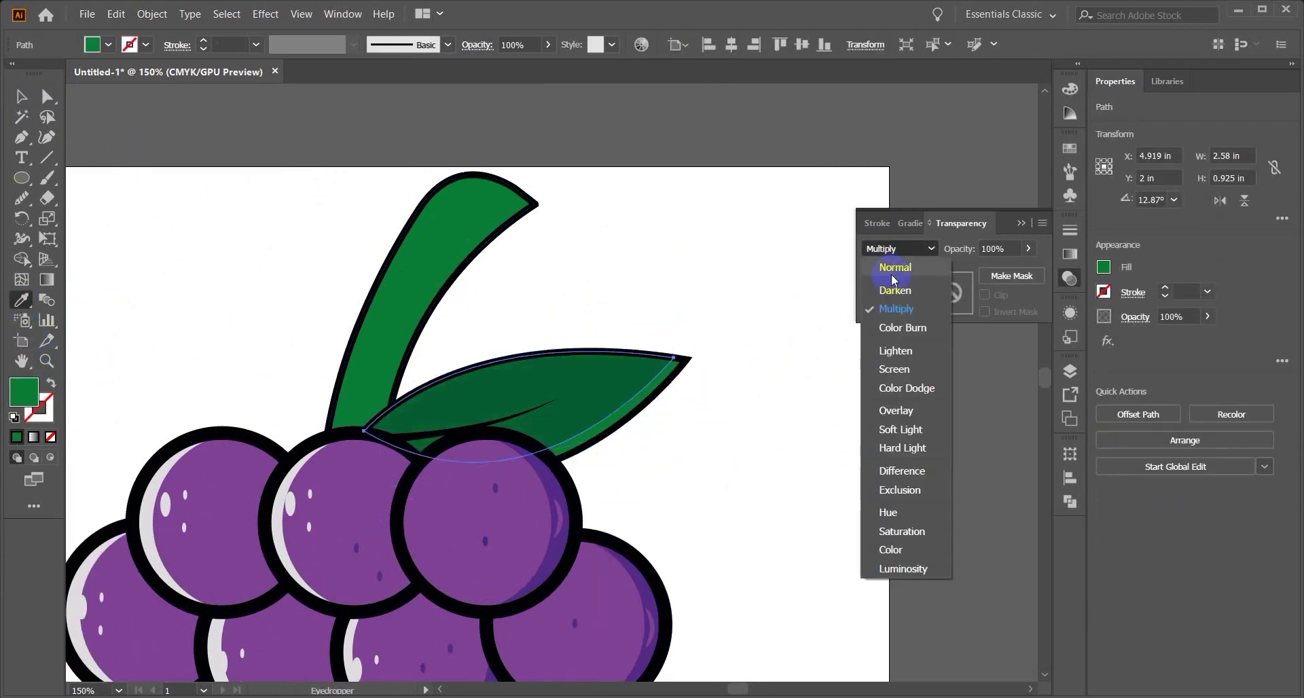
pyautogui.click(893, 269)
pyautogui.click(22, 100)
pyautogui.click(699, 422)
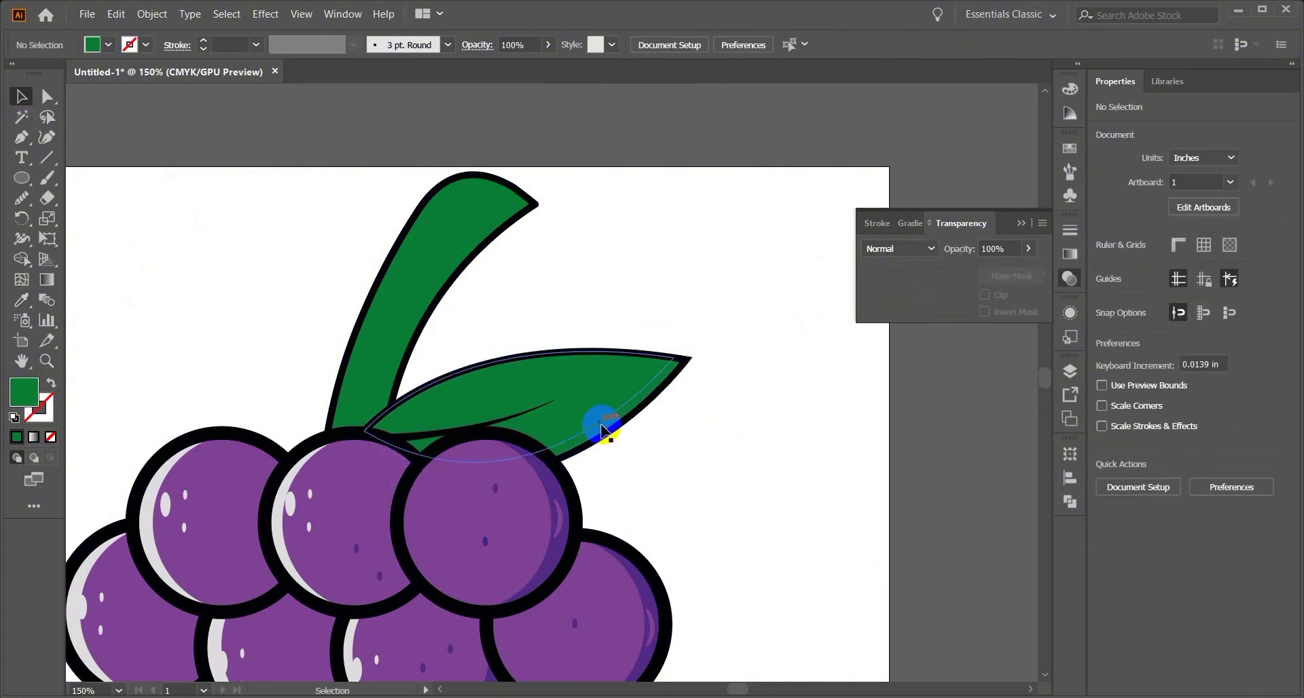
# Step: Recolor the leaf's lower green shape with a lighter green
pyautogui.click(605, 431)
pyautogui.doubleClick(24, 392)
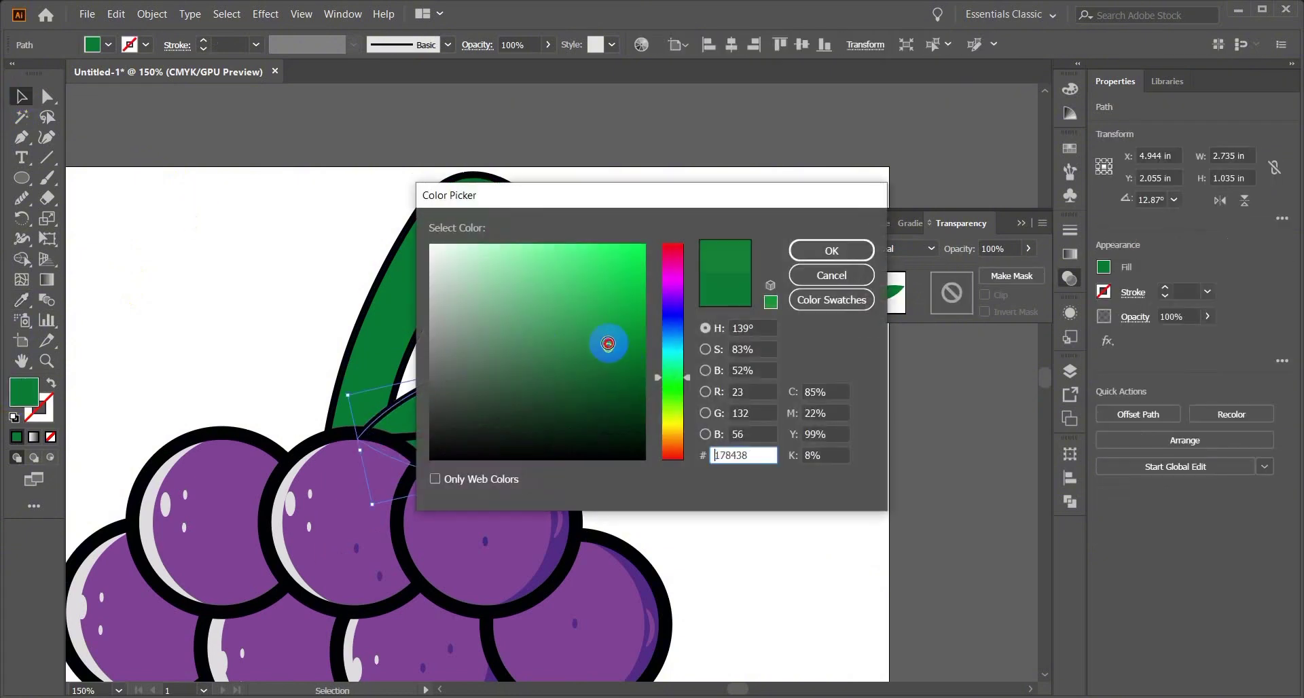
pyautogui.click(801, 251)
pyautogui.click(808, 381)
# Step: Regroup the leaf's green shapes, outline and vein
pyautogui.rightClick(568, 373)
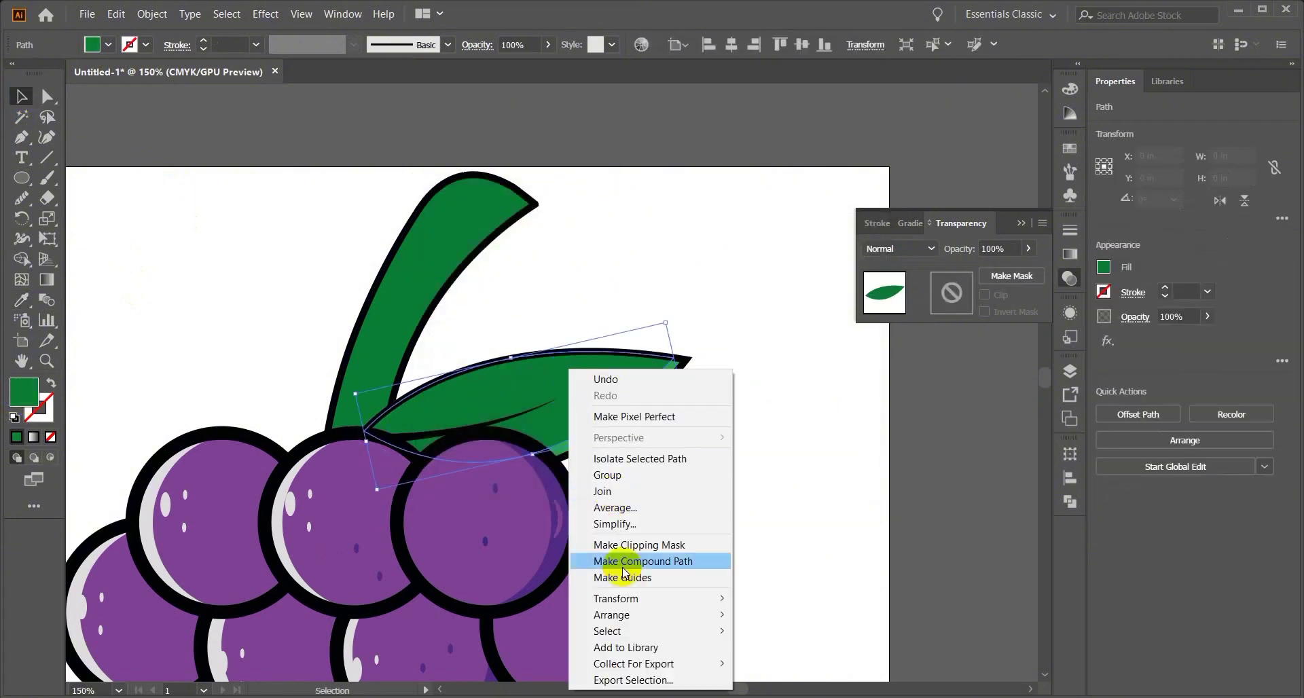
pyautogui.click(537, 348)
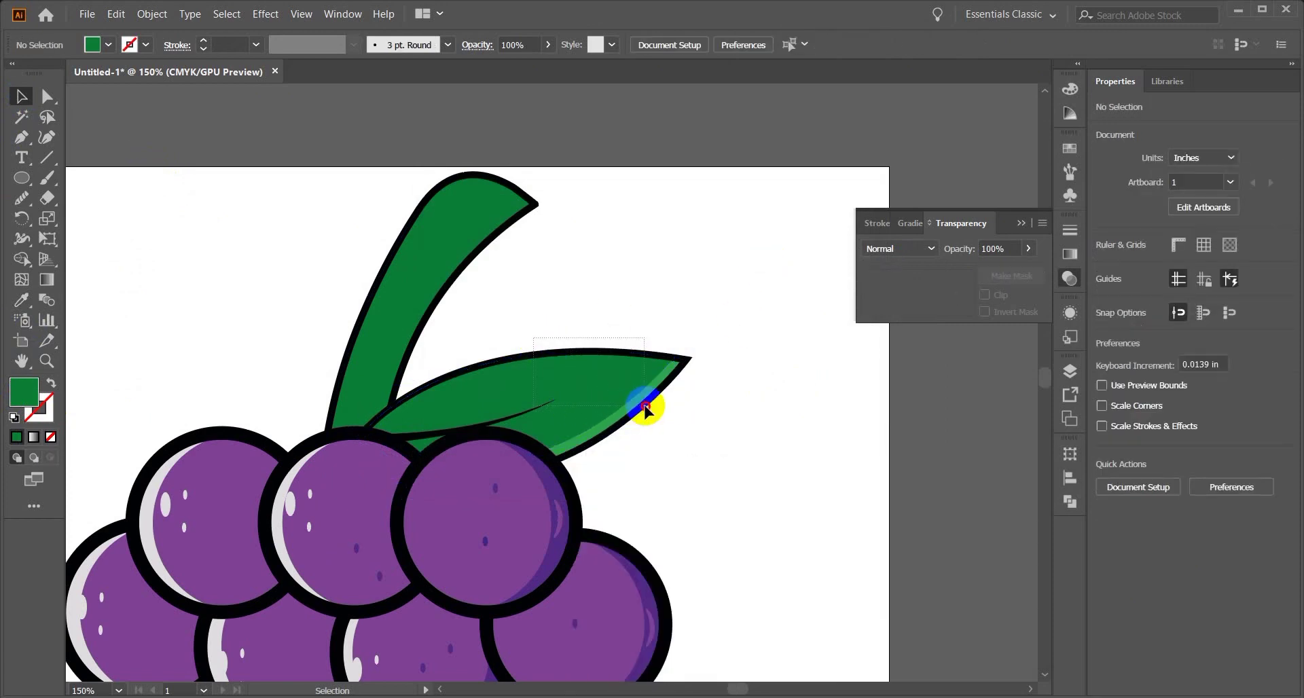
pyautogui.moveTo(645, 407); pyautogui.dragTo(645, 407)
pyautogui.hotkey('ctrl', 'g')
# Step: Make a horizontally mirrored copy of the leaf group and move it to the opposite side of the stem's base
pyautogui.rightClick(614, 369)
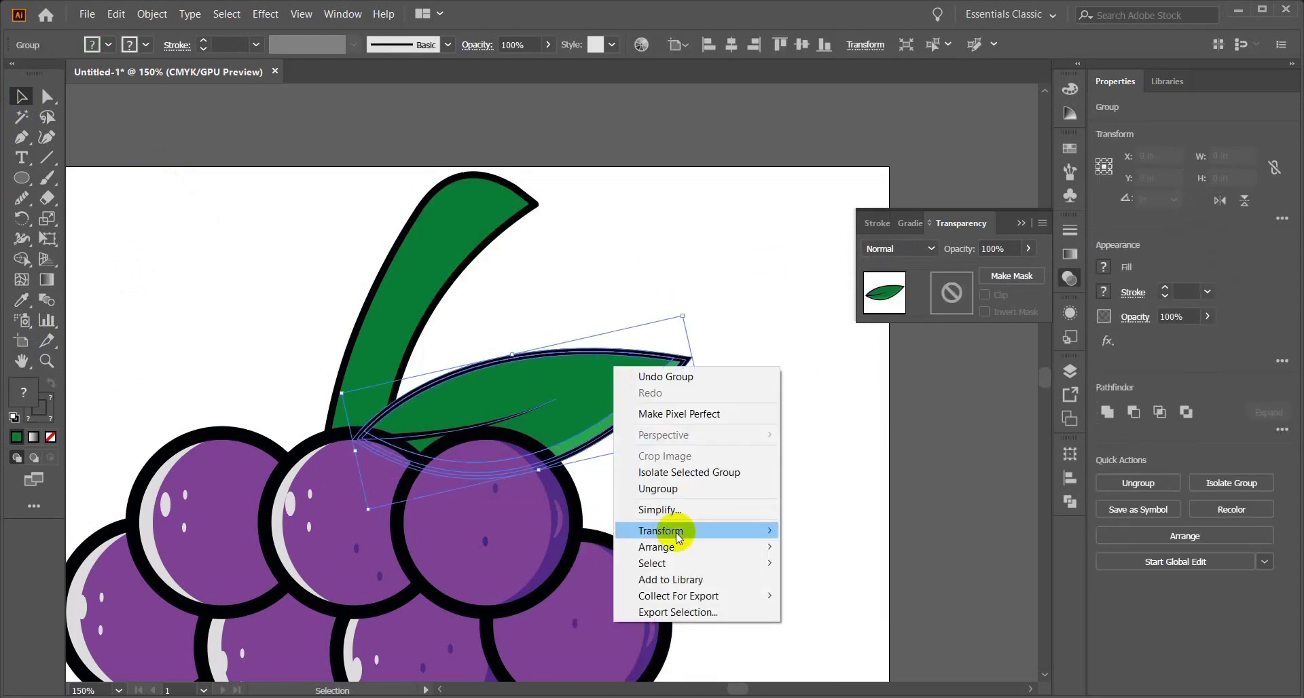
pyautogui.click(629, 299)
pyautogui.rightClick(601, 406)
pyautogui.moveTo(671, 573)
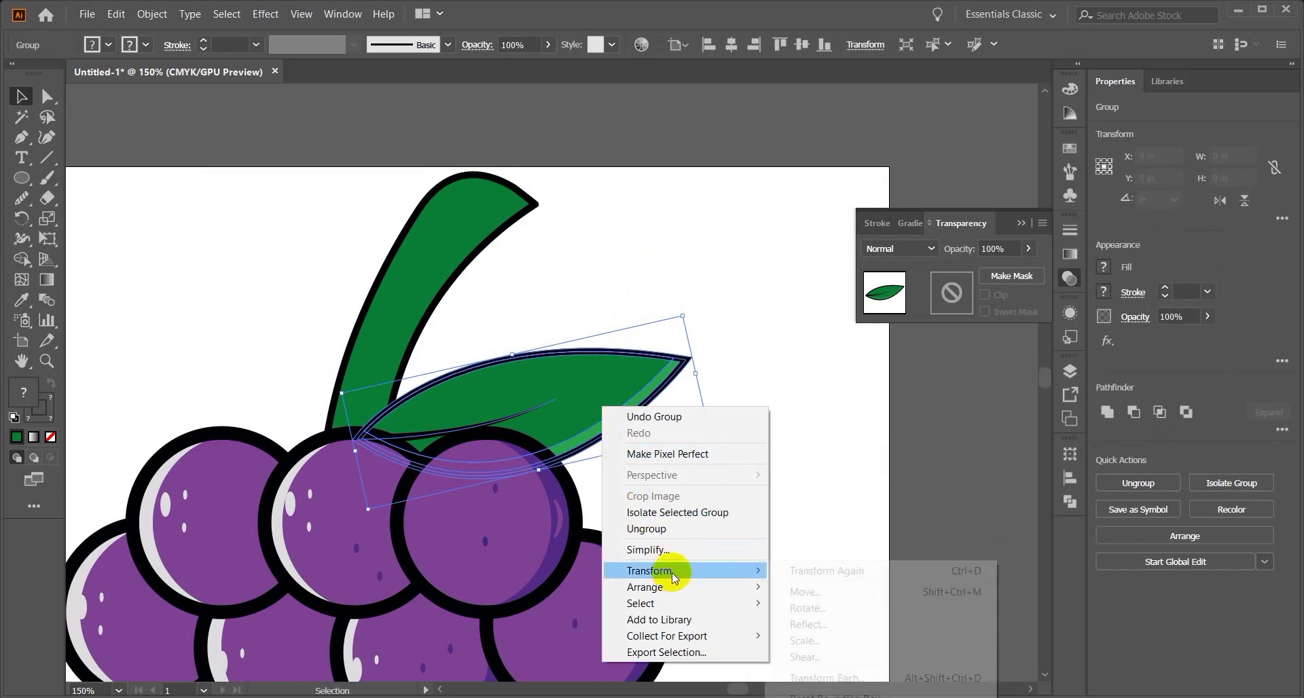
pyautogui.click(821, 623)
pyautogui.click(539, 434)
pyautogui.click(618, 459)
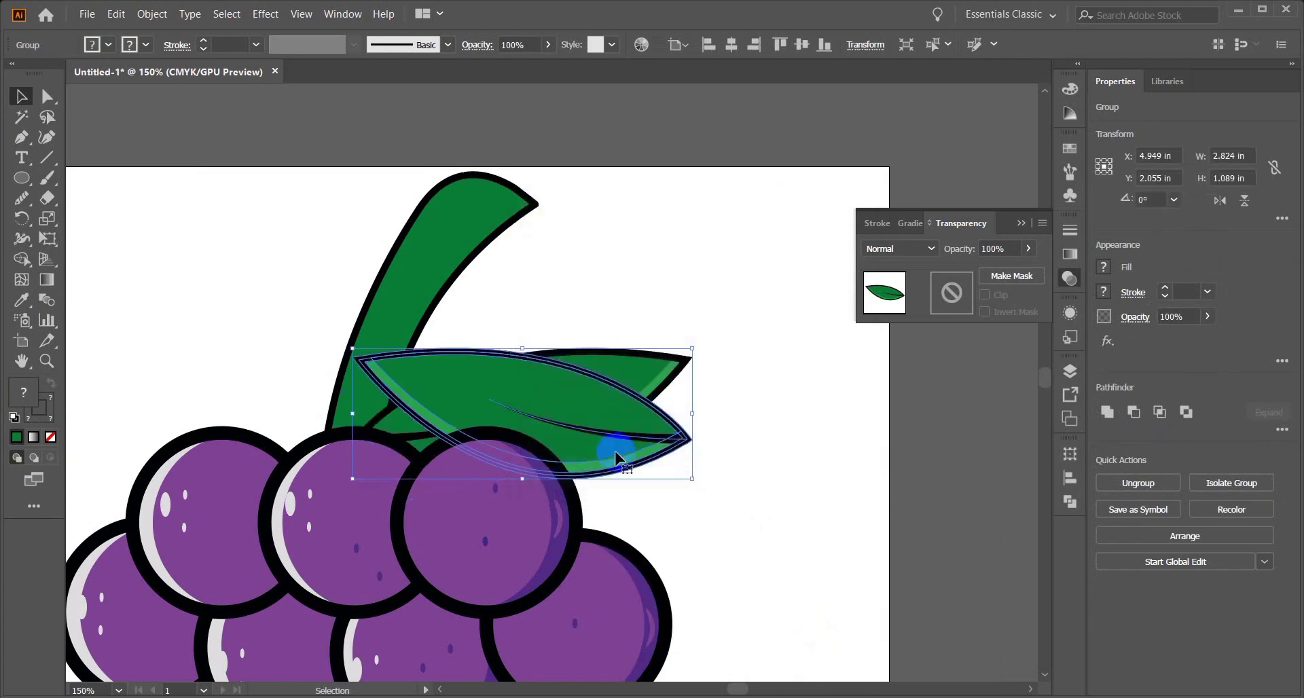
pyautogui.moveTo(618, 458); pyautogui.dragTo(335, 451)
pyautogui.click(698, 524)
# Step: Group the grapes, stem and both leaves into a single object
pyautogui.hotkey('ctrl', '-')
pyautogui.hotkey('ctrl', '-')
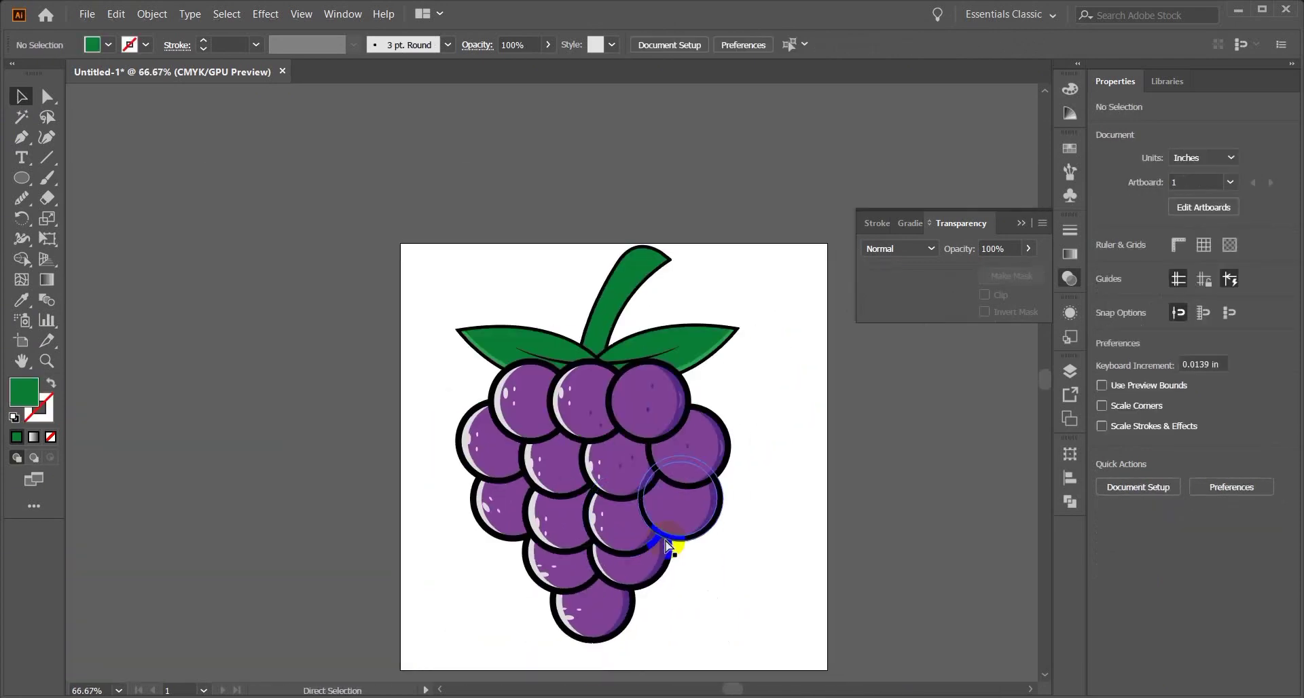
pyautogui.moveTo(416, 267); pyautogui.dragTo(666, 646)
pyautogui.hotkey('ctrl', 'g')
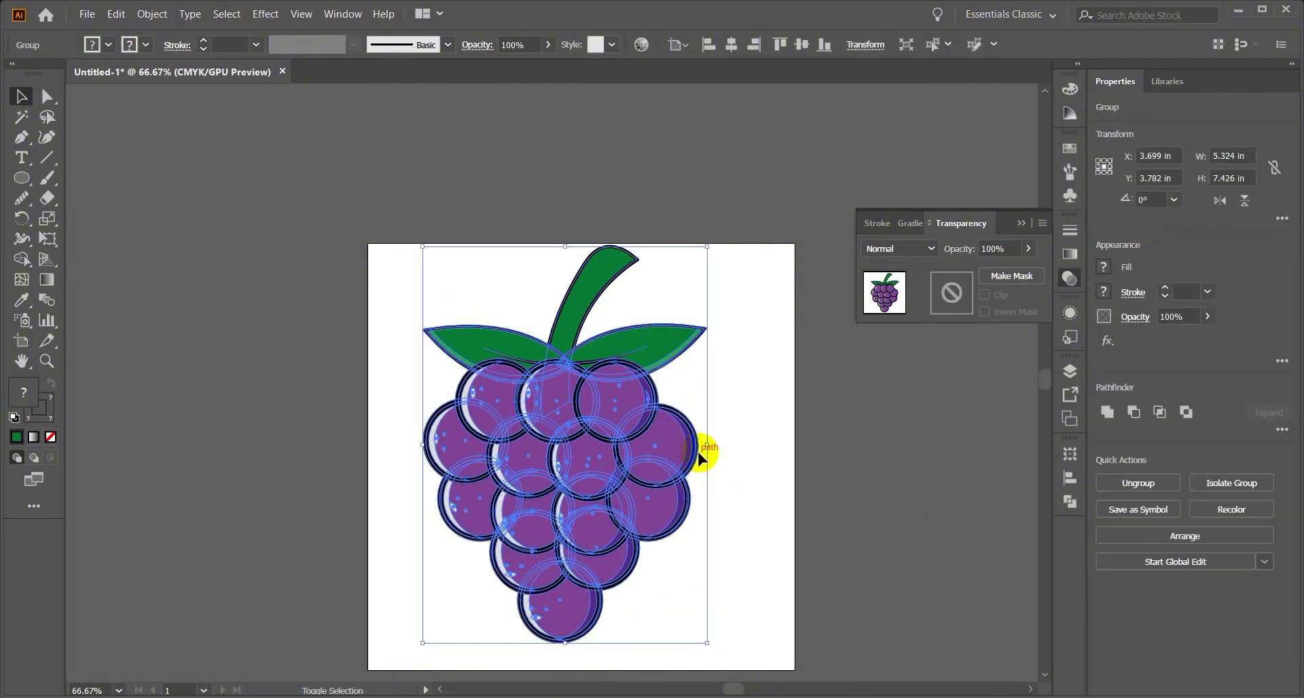
# Step: Scale the grouped grape bunch down proportionally and move it slightly upward on the artboard
pyautogui.moveTo(712, 444); pyautogui.dragTo(690, 445)
pyautogui.click(716, 469)
pyautogui.moveTo(609, 518); pyautogui.dragTo(614, 502)
pyautogui.click(682, 499)
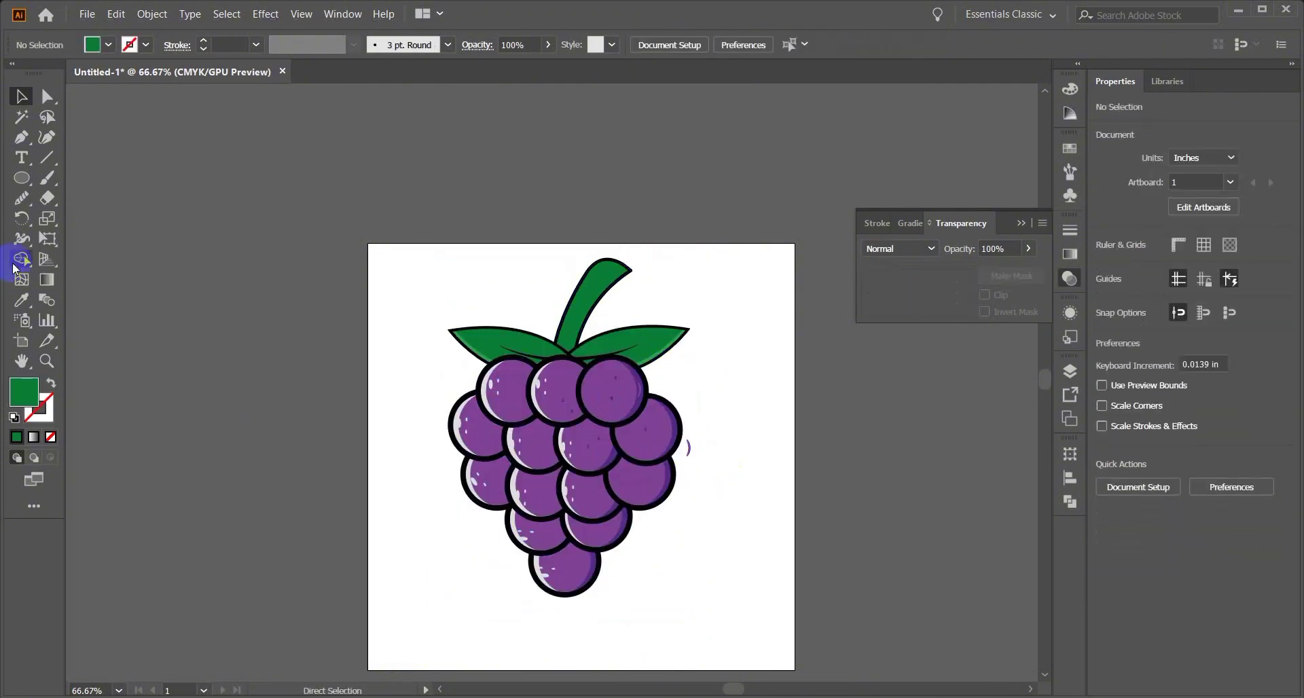
# Step: Draw a flat ellipse about 4.05 in wide and 0.2 in high below the grapes and fill it black
pyautogui.click(21, 177)
pyautogui.scroll(-2, 411, 550)
pyautogui.moveTo(454, 577); pyautogui.dragTo(671, 586)
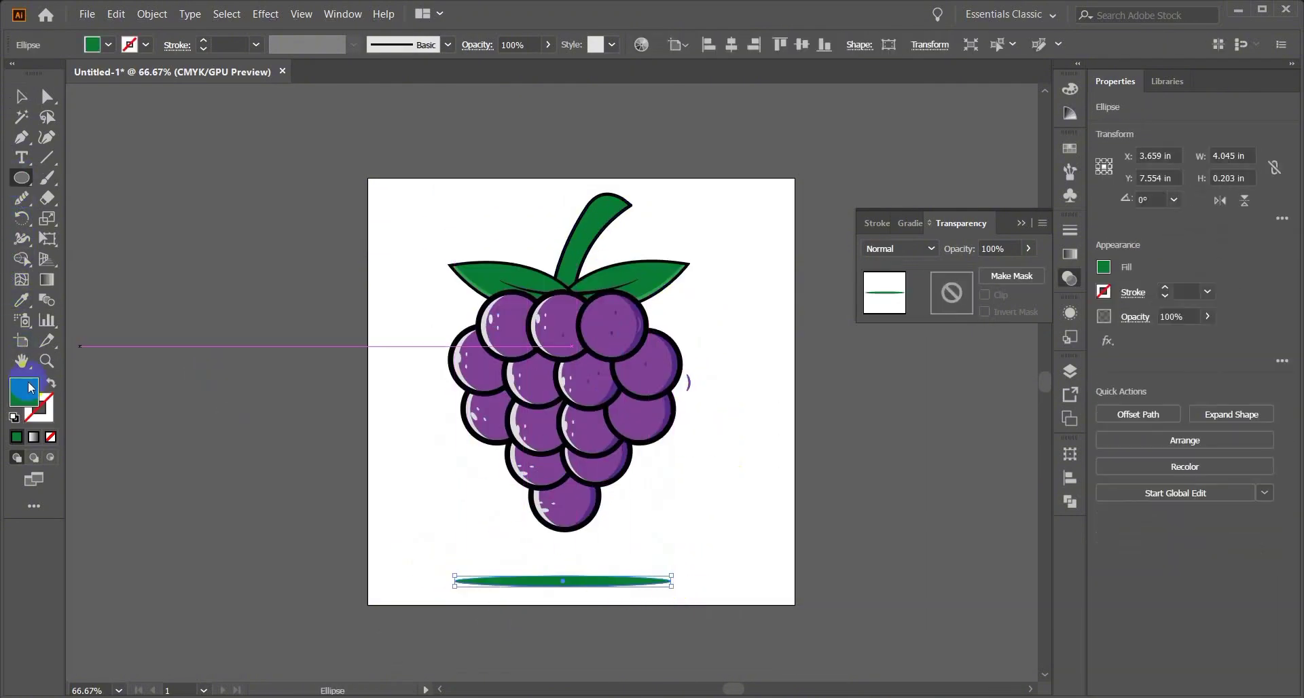
pyautogui.doubleClick(23, 390)
pyautogui.moveTo(443, 442); pyautogui.dragTo(433, 455)
pyautogui.click(831, 250)
pyautogui.click(21, 96)
pyautogui.click(320, 420)
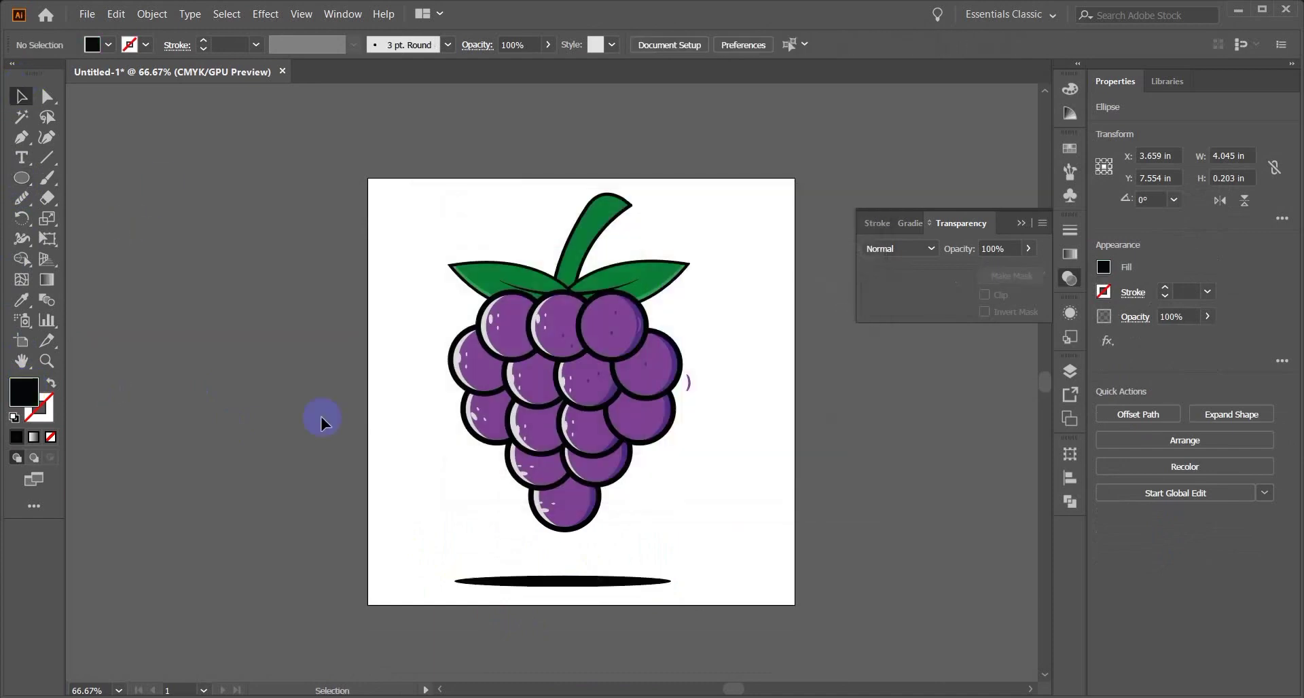
# Step: Shift the black ellipse slightly sideways under the grapes and apply a Gaussian Blur with a 43-pixel radius
pyautogui.moveTo(592, 577); pyautogui.dragTo(601, 577)
pyautogui.click(265, 14)
pyautogui.moveTo(299, 340)
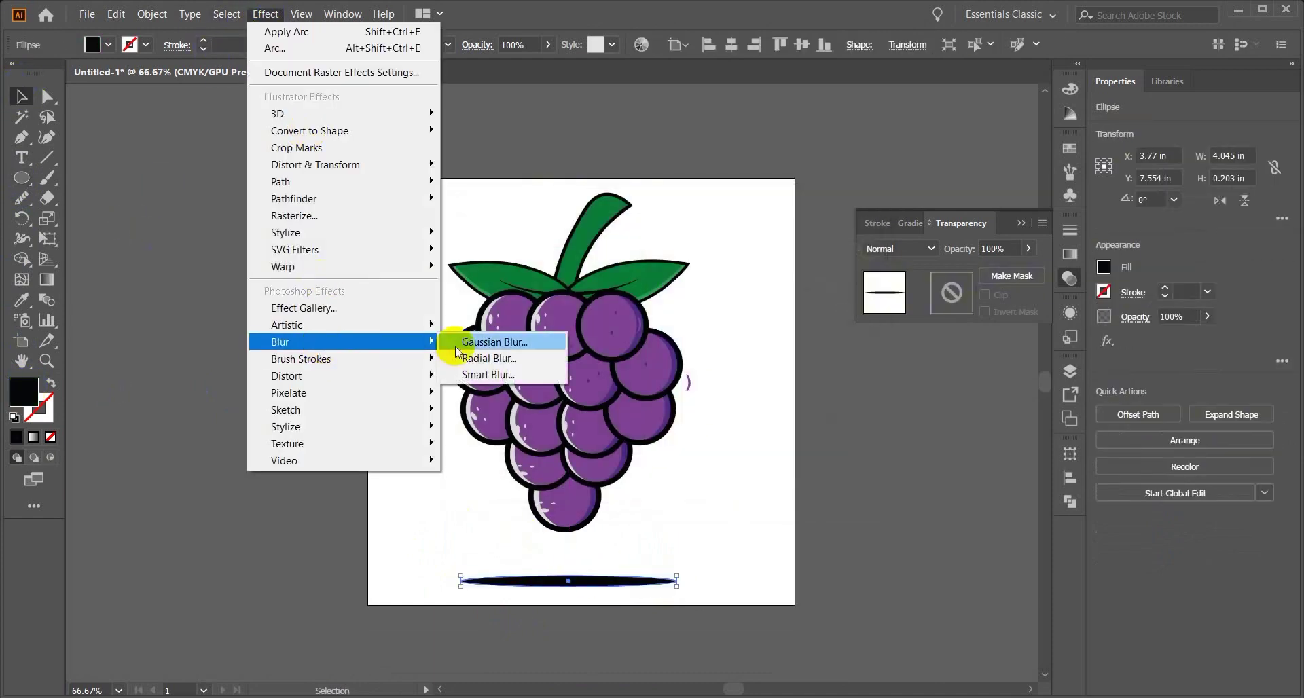
pyautogui.click(484, 338)
pyautogui.click(573, 374)
pyautogui.moveTo(629, 335); pyautogui.dragTo(638, 337)
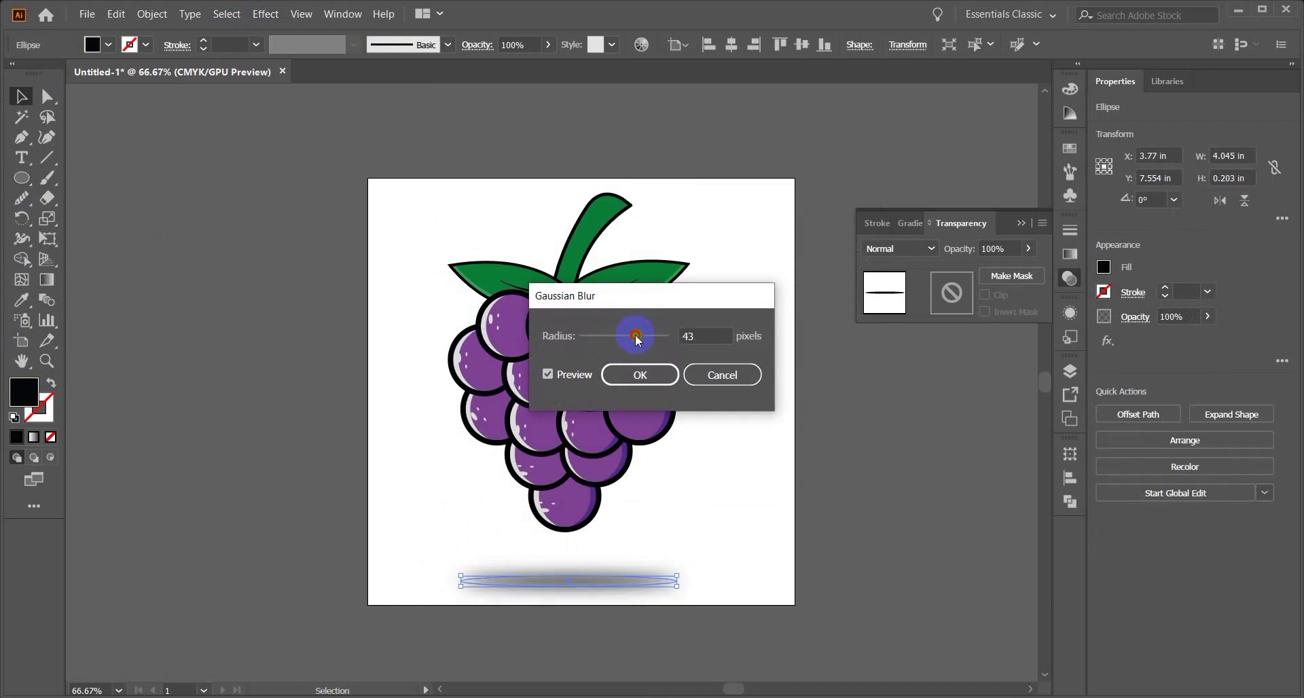
pyautogui.click(640, 375)
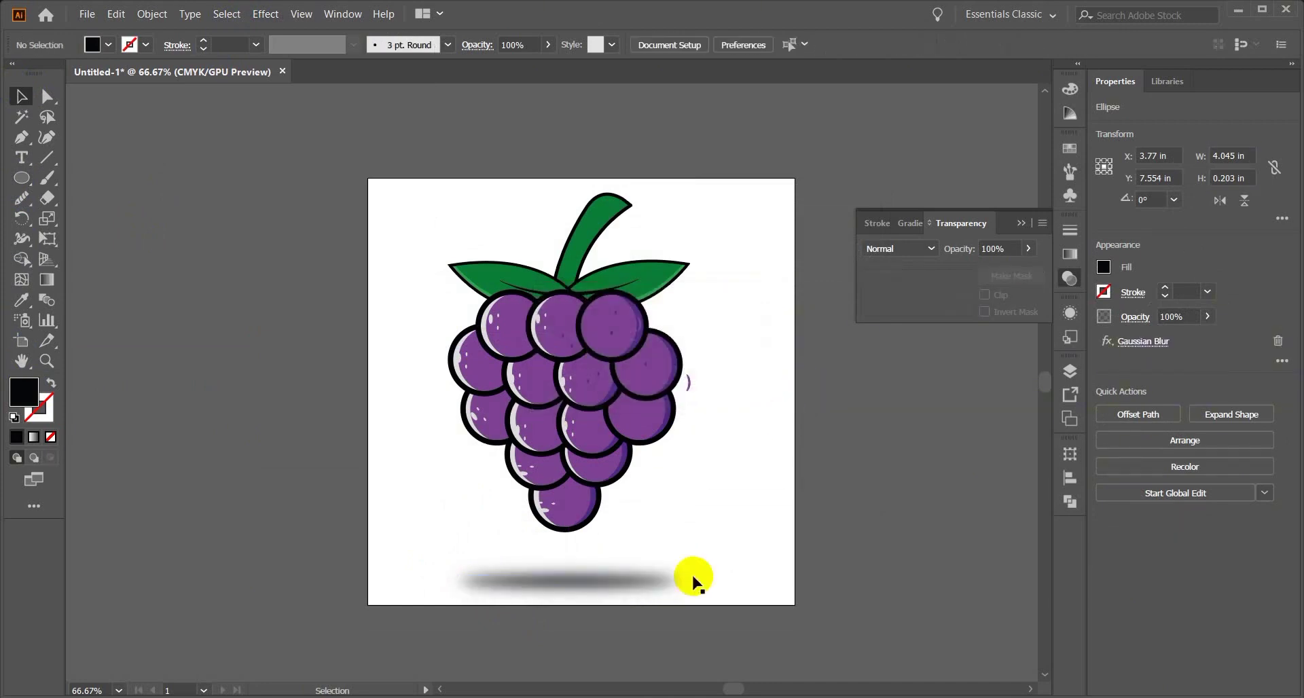
# Step: Expand the appearance of the blurred shadow ellipse and deselect it
pyautogui.click(498, 212)
pyautogui.click(557, 582)
pyautogui.click(153, 14)
pyautogui.click(219, 205)
pyautogui.click(227, 237)
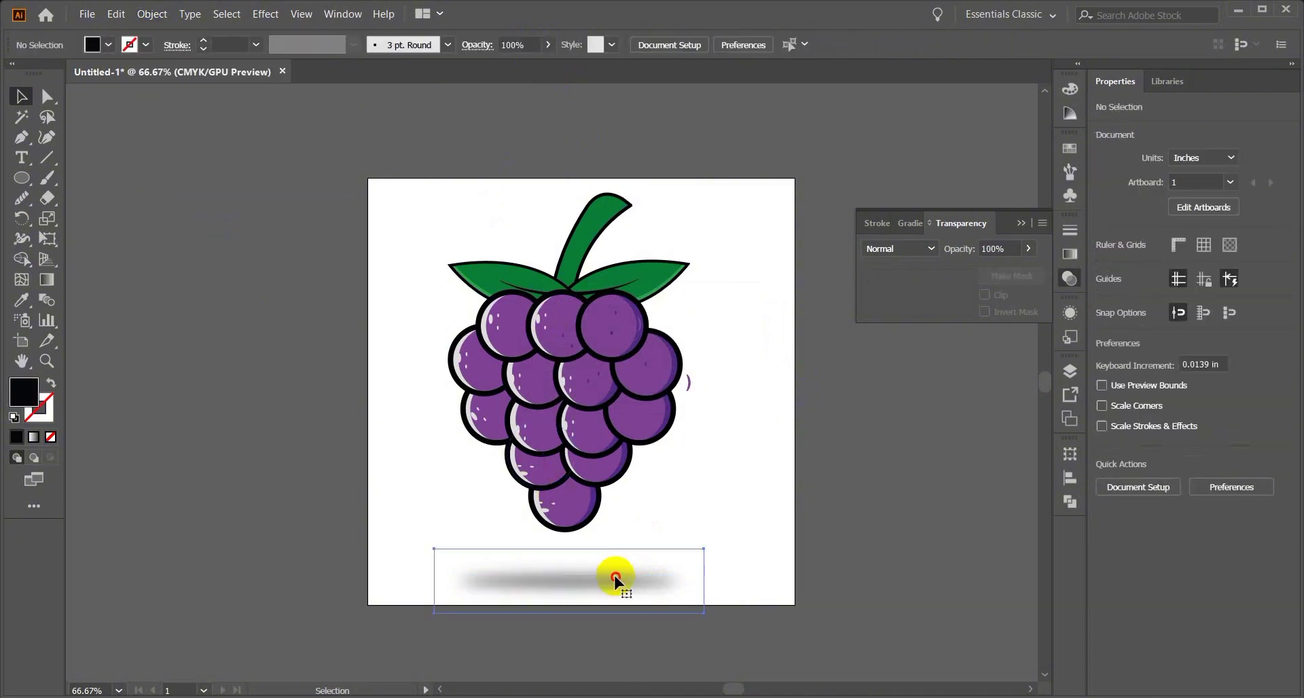